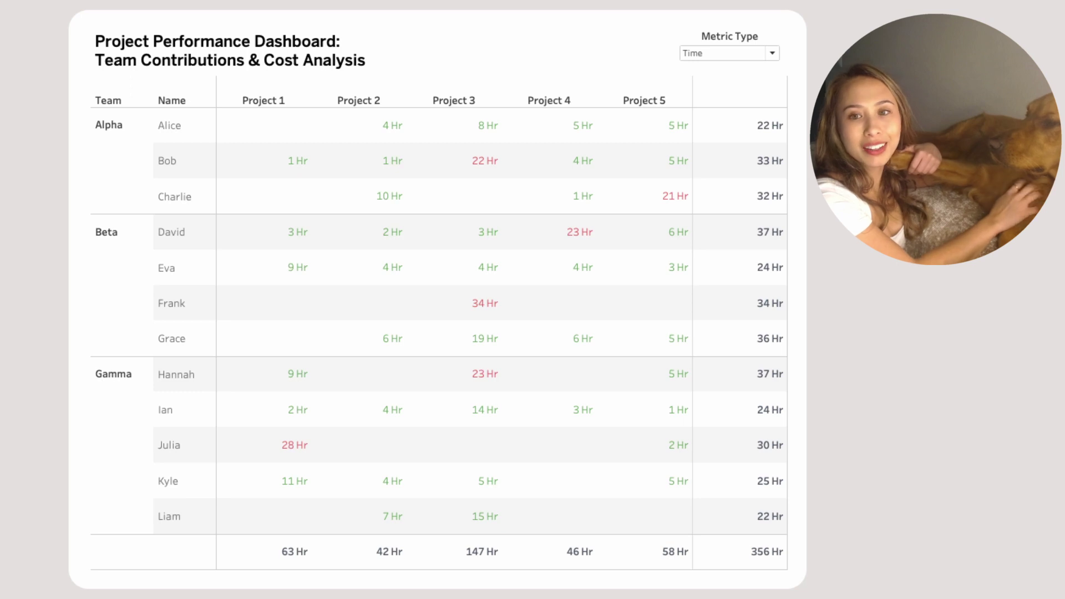
Step: On the finished dashboard, switch Metric Type to % Time then Cost $, and collapse and re-expand Team
{"action": "left_click", "coordinate": [699, 52]}
{"action": "left_click", "coordinate": [702, 79]}
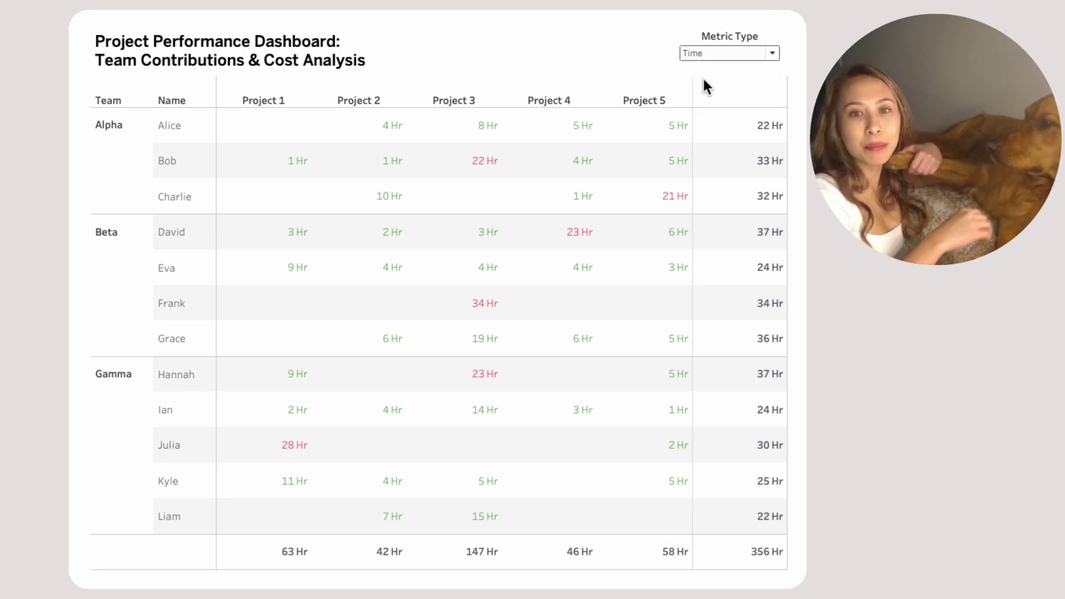
{"action": "left_click", "coordinate": [703, 52]}
{"action": "left_click", "coordinate": [693, 94]}
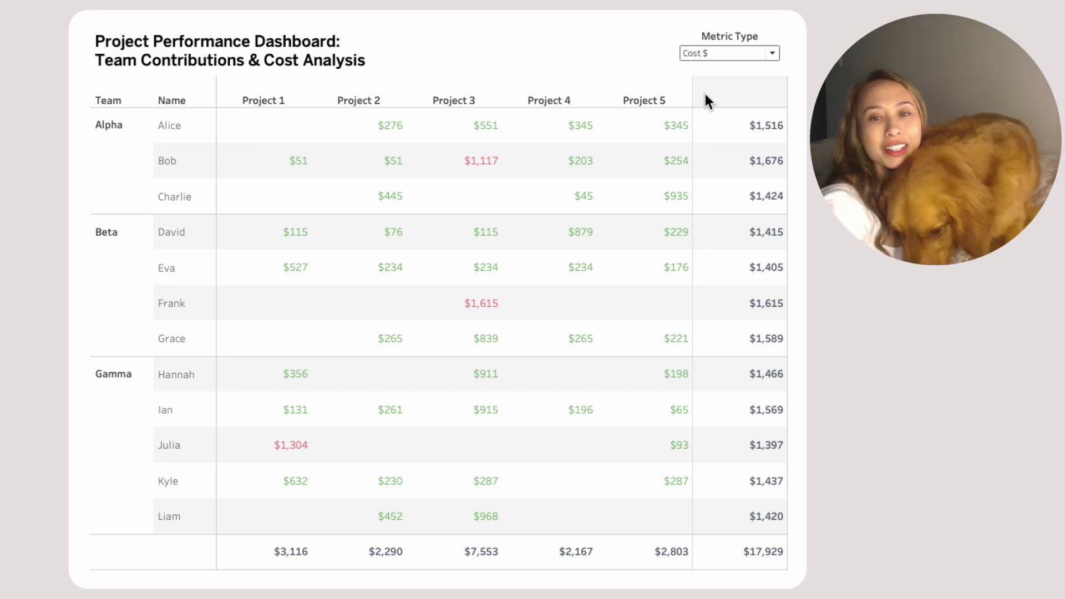
{"action": "left_click", "coordinate": [125, 83]}
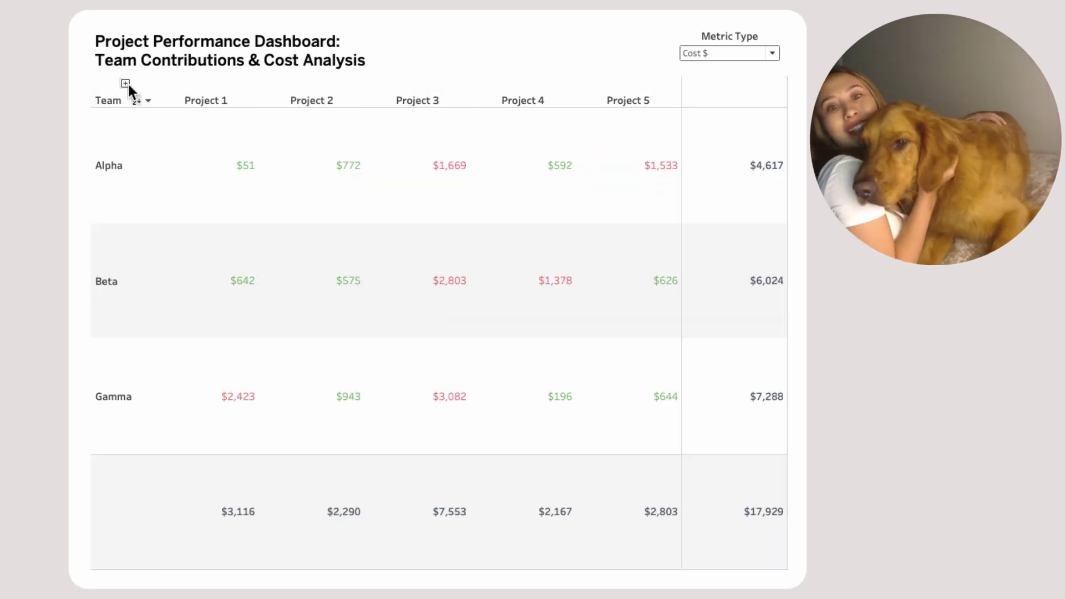
{"action": "left_click", "coordinate": [126, 84]}
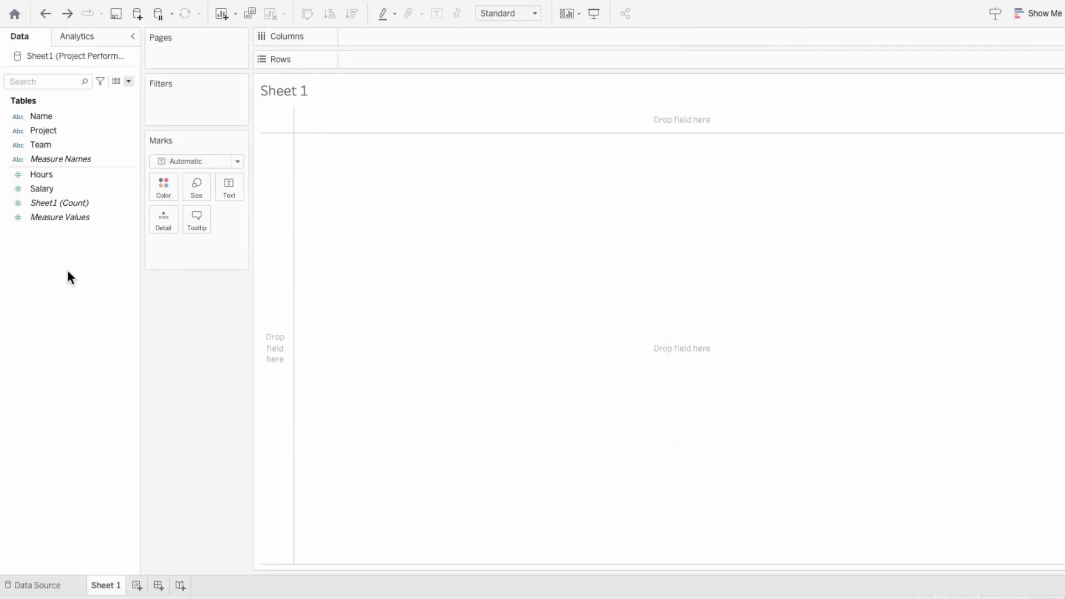
Step: Put Team and Name on Rows and group them as a collapsible Team, Name hierarchy
{"action": "left_click_drag", "start_coordinate": [41, 144], "coordinate": [355, 60]}
{"action": "left_click_drag", "start_coordinate": [62, 116], "coordinate": [450, 63]}
{"action": "left_click_drag", "start_coordinate": [56, 119], "coordinate": [105, 146]}
{"action": "left_click", "coordinate": [654, 314]}
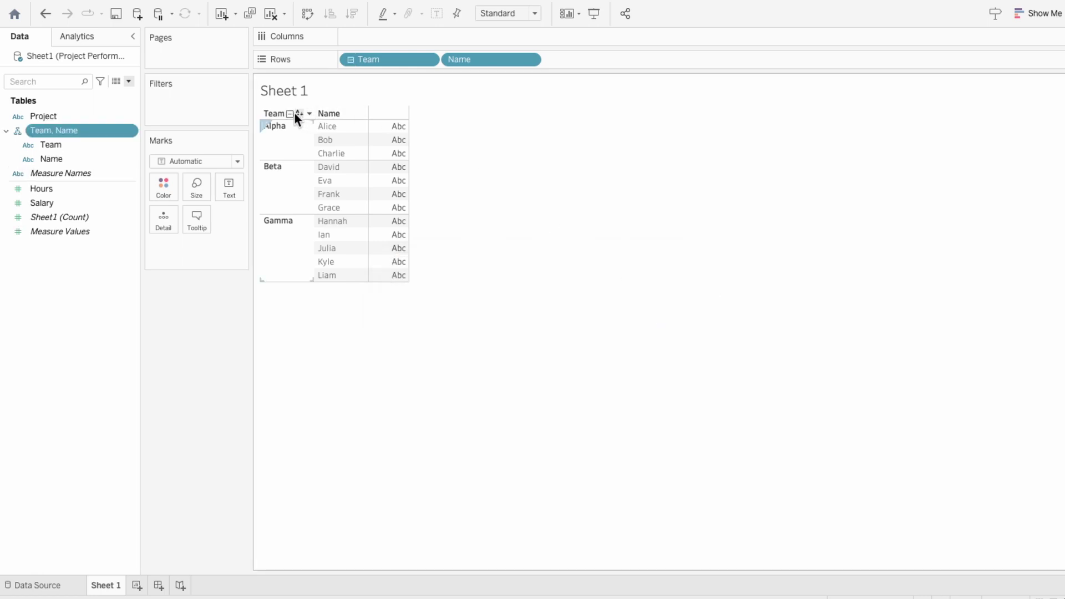
{"action": "left_click", "coordinate": [291, 114]}
{"action": "left_click", "coordinate": [292, 114]}
Step: Spread Project across Columns and show SUM(Hours) as text in each cell
{"action": "left_click_drag", "start_coordinate": [40, 116], "coordinate": [383, 39]}
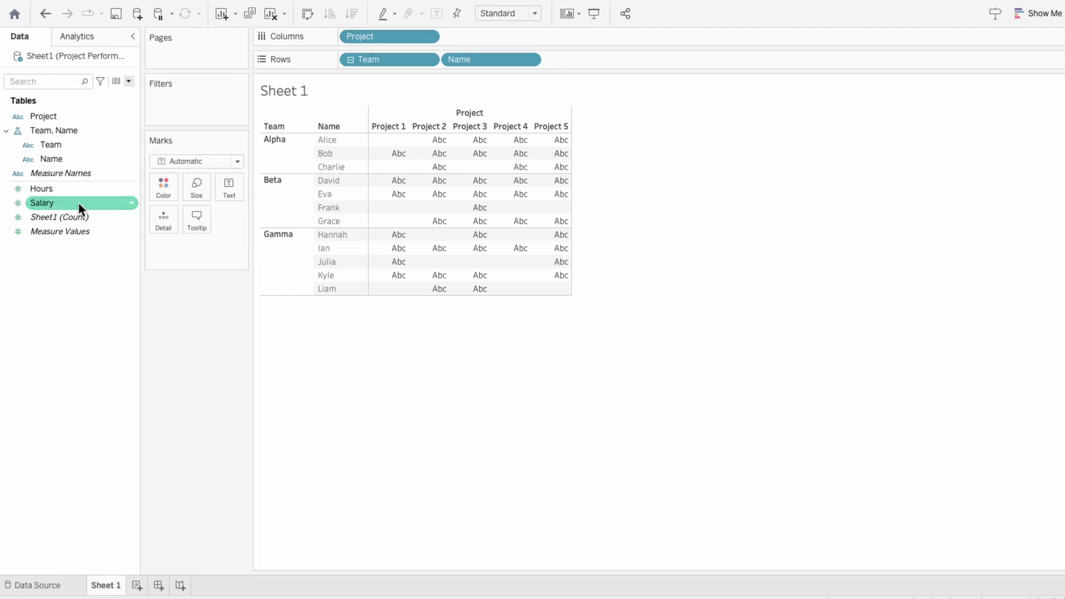
{"action": "left_click", "coordinate": [62, 190]}
{"action": "left_click_drag", "start_coordinate": [56, 191], "coordinate": [191, 248]}
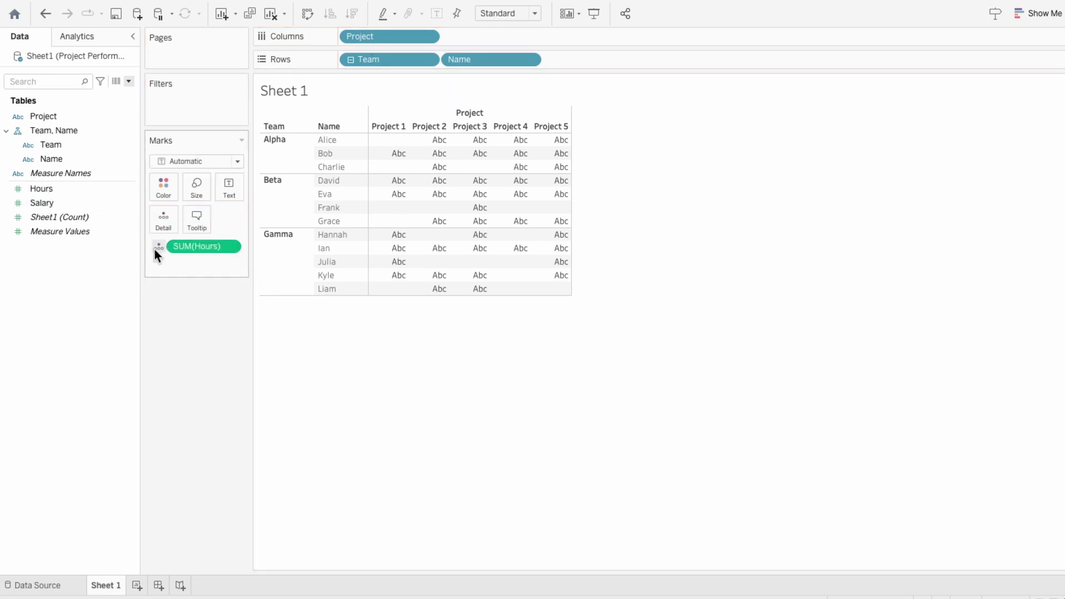
{"action": "left_click", "coordinate": [159, 246]}
{"action": "left_click", "coordinate": [172, 275]}
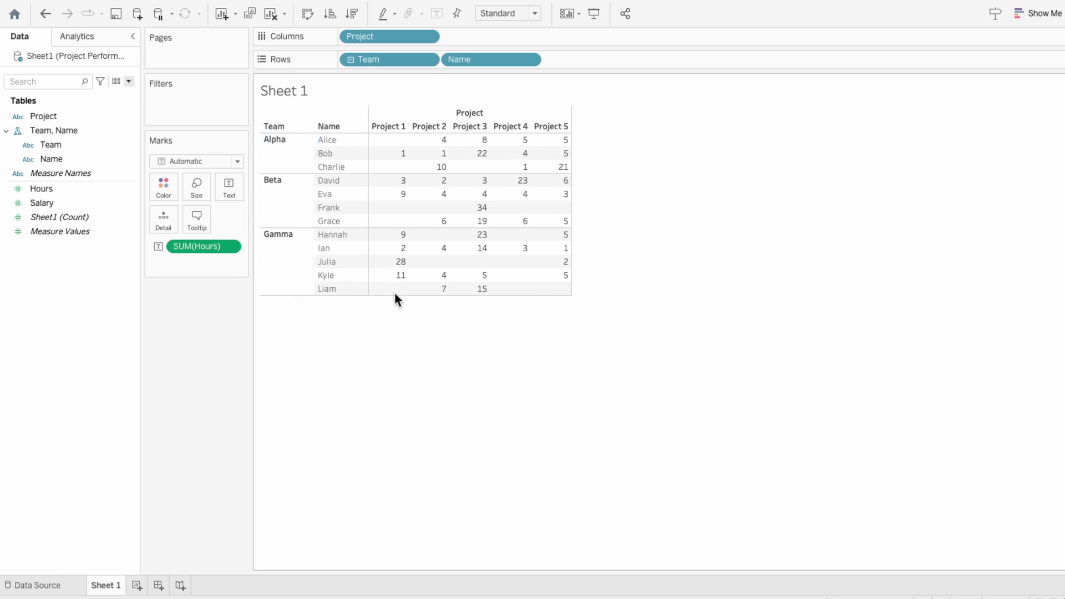
Step: Create calculated field % Time = [Hours] / {FIXED [Name]: SUM([Hours])}
{"action": "left_click", "coordinate": [128, 84]}
{"action": "left_click", "coordinate": [124, 92]}
{"action": "type", "text": "% Time"}
{"action": "key", "text": "Tab"}
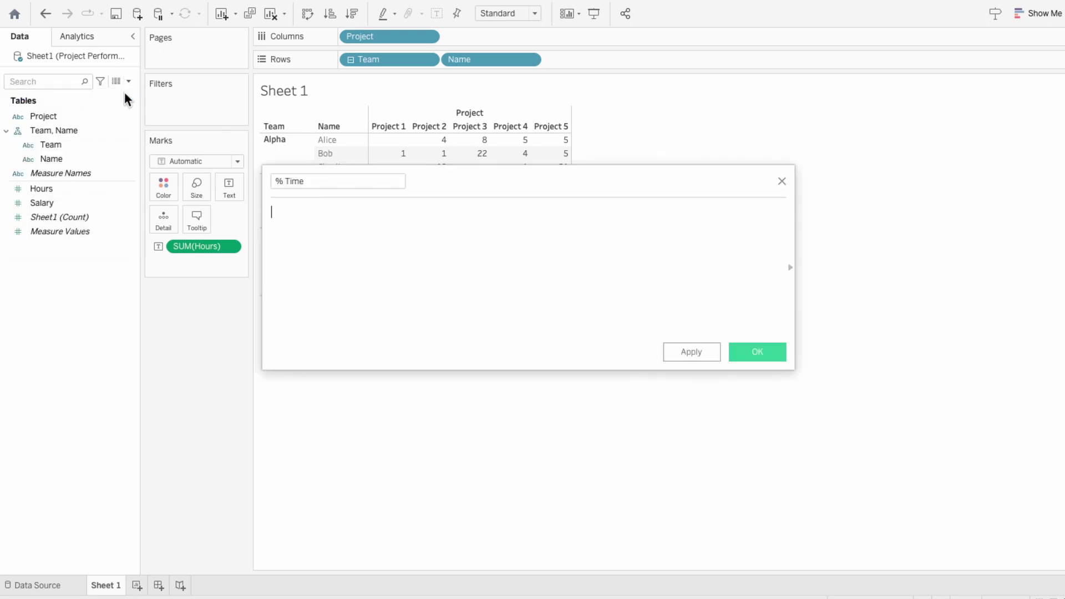
{"action": "type", "text": "ho"}
{"action": "key", "text": "Return"}
{"action": "key", "text": "Return"}
{"action": "type", "text": "/"}
{"action": "key", "text": "Return"}
{"action": "type", "text": "{FIXED na"}
{"action": "key", "text": "Return"}
{"action": "type", "text": ": su"}
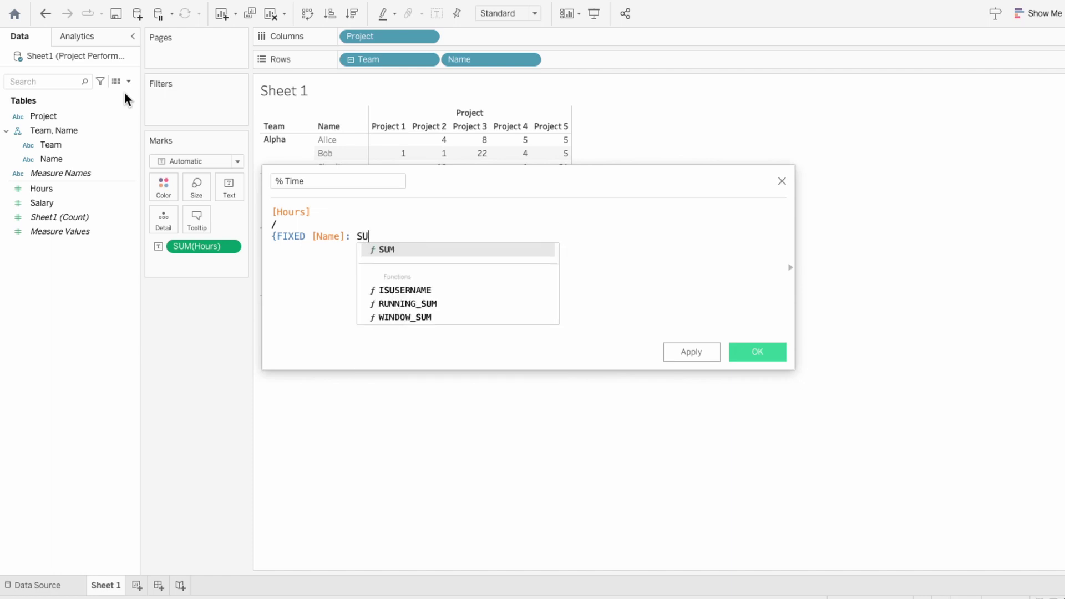
{"action": "key", "text": "Return"}
{"action": "type", "text": "hour"}
{"action": "key", "text": "Return"}
{"action": "type", "text": ")}"}
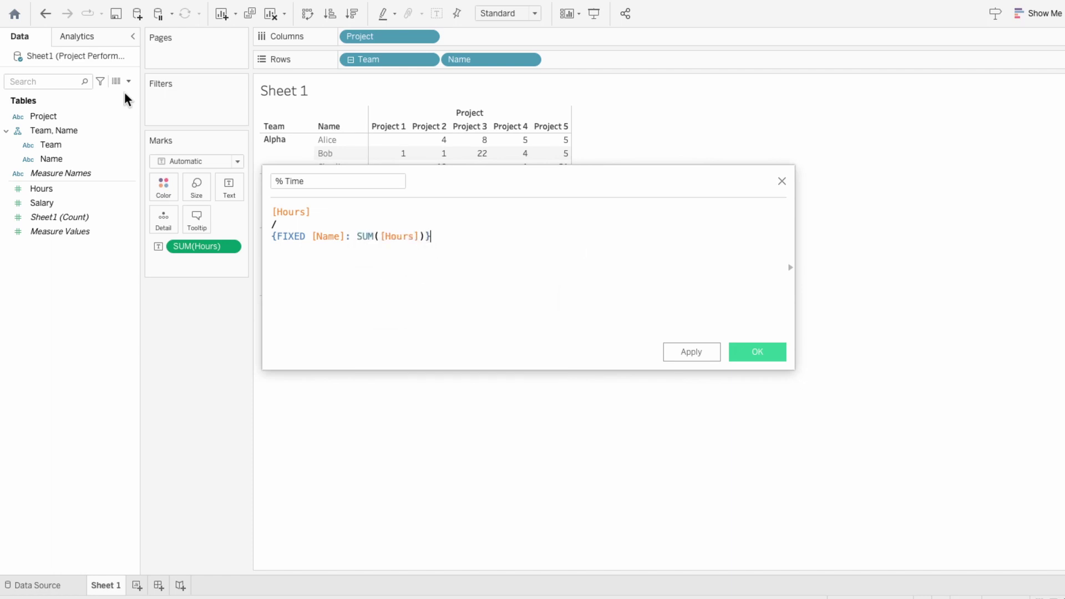
{"action": "left_click", "coordinate": [752, 350]}
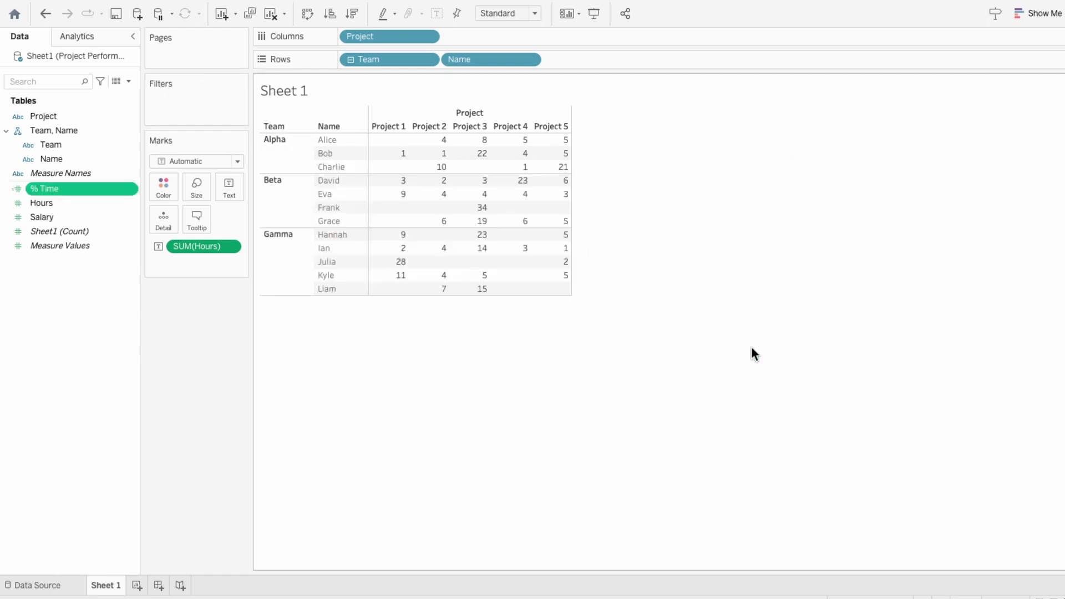
Step: Add % Time as text so it appears beneath the hours in each cell
{"action": "left_click_drag", "start_coordinate": [87, 190], "coordinate": [158, 265]}
{"action": "left_click", "coordinate": [158, 264]}
{"action": "left_click", "coordinate": [168, 286]}
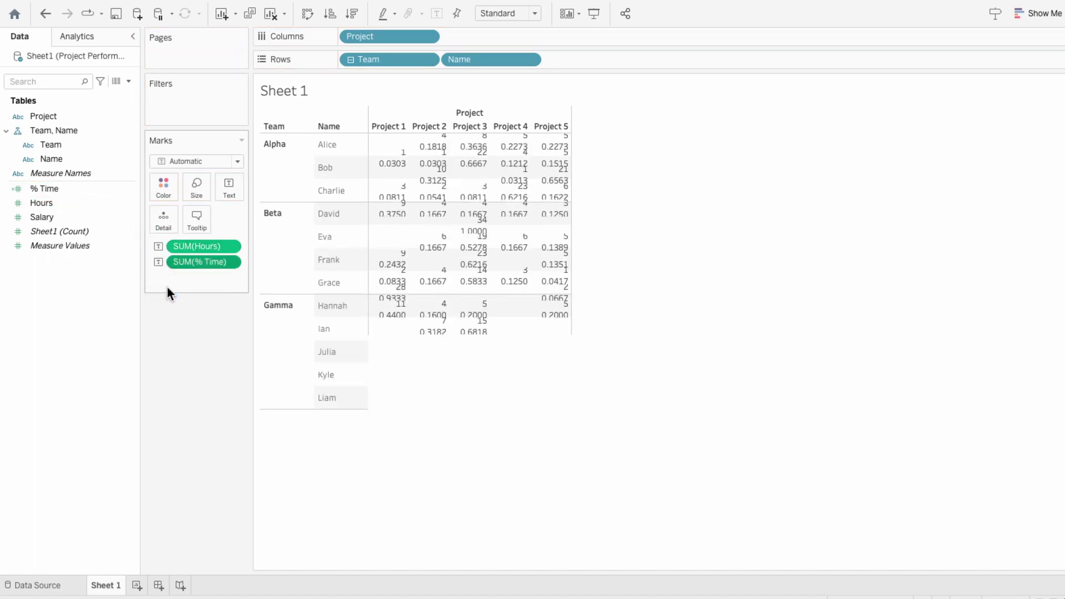
Step: Create calculated field Cost $ = [Salary]/52 * [Hours] / {FIXED [Name]: SUM([Hours])}
{"action": "left_click", "coordinate": [128, 81]}
{"action": "left_click", "coordinate": [117, 94]}
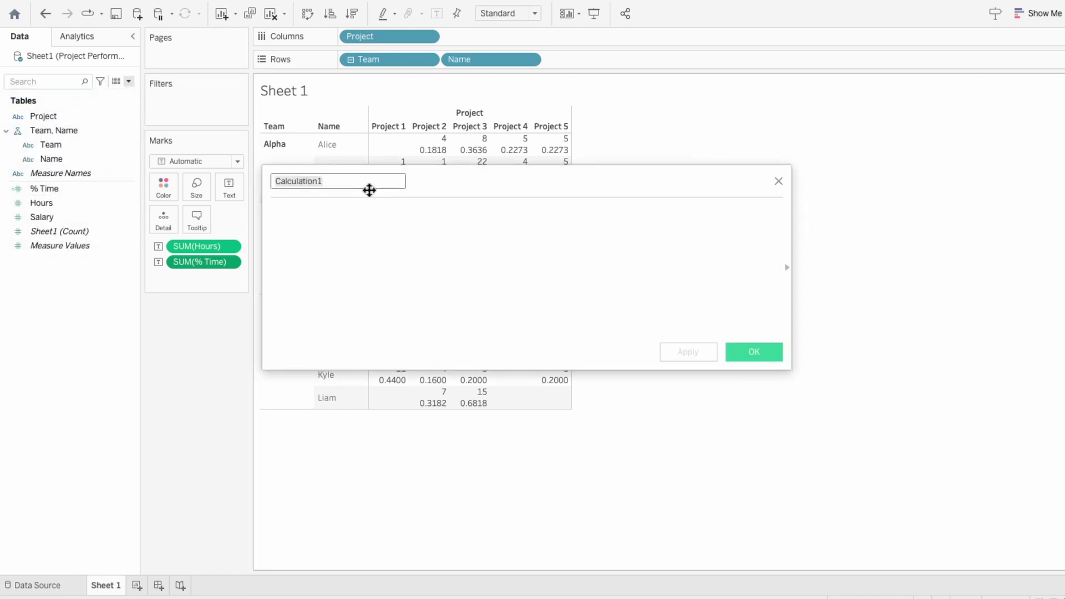
{"action": "type", "text": "Cost $"}
{"action": "key", "text": "Tab"}
{"action": "type", "text": "sala"}
{"action": "key", "text": "Return"}
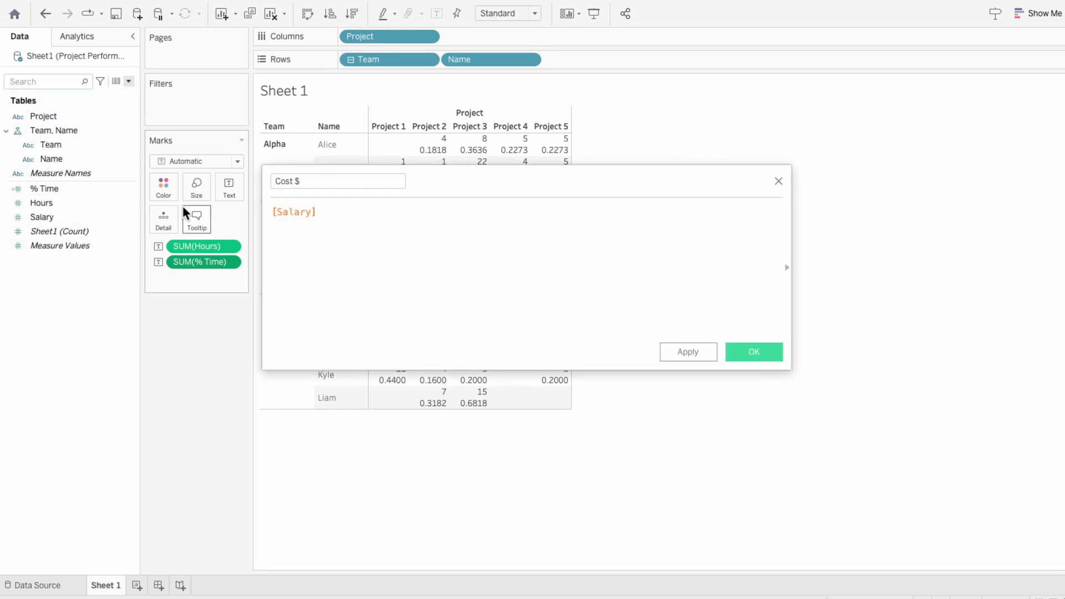
{"action": "type", "text": "/ 52"}
{"action": "key", "text": "Return"}
{"action": "type", "text": "*"}
{"action": "key", "text": "Return"}
{"action": "type", "text": "[Hours] / {FIXED [Name]: SUM([Hours])}"}
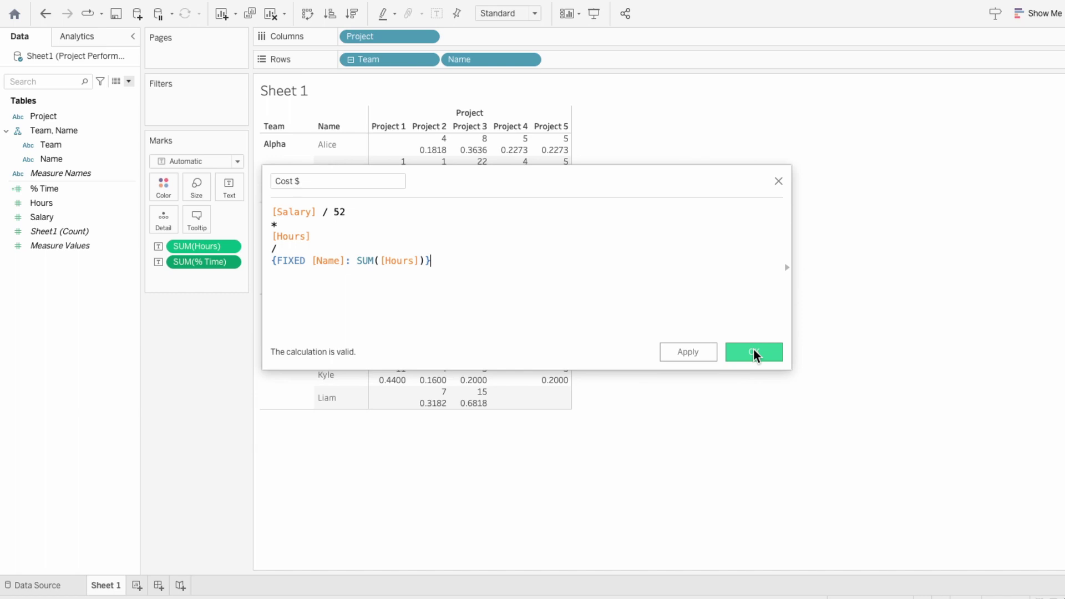
{"action": "left_click", "coordinate": [754, 351]}
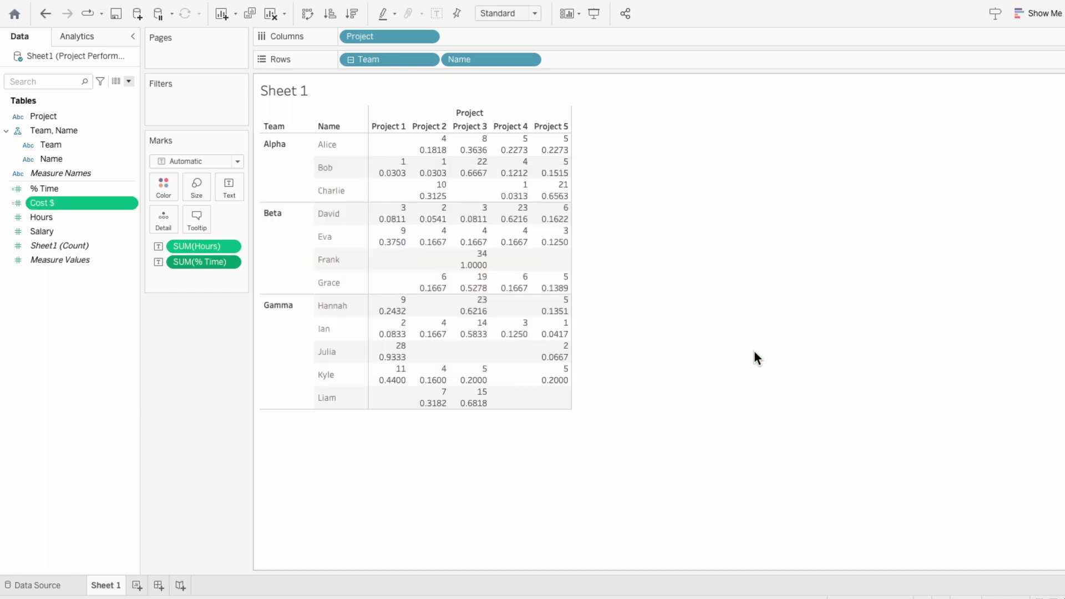
Step: Add Cost $ as text, making it the third value in each cell
{"action": "left_click_drag", "start_coordinate": [86, 205], "coordinate": [189, 281]}
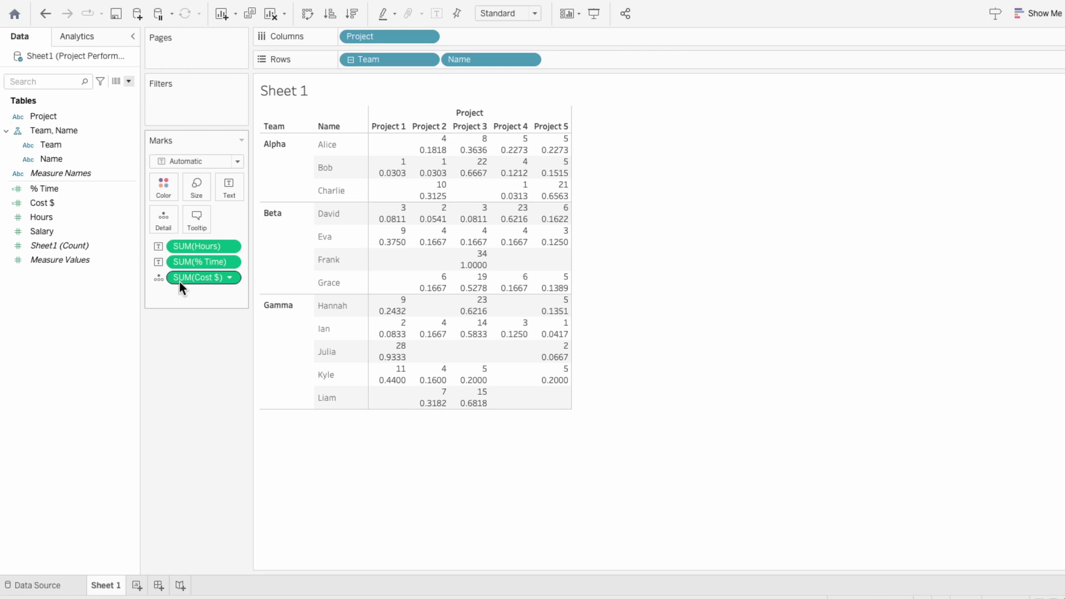
{"action": "left_click", "coordinate": [159, 278]}
{"action": "left_click", "coordinate": [172, 306]}
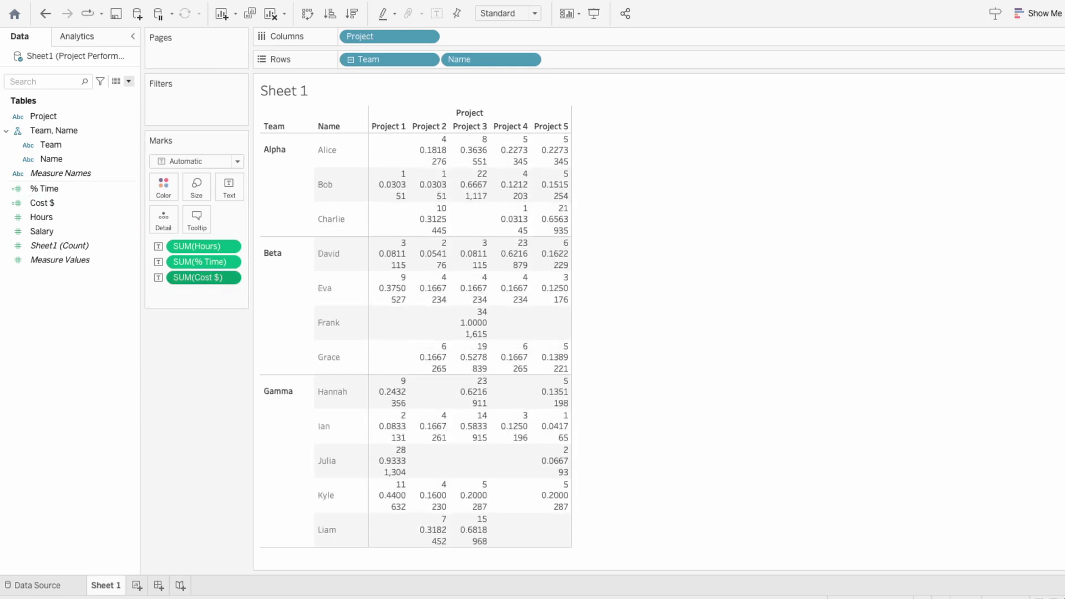
Step: Start a parameter named Metric Type with String data type and a List of allowable values
{"action": "left_click", "coordinate": [133, 80]}
{"action": "left_click", "coordinate": [125, 106]}
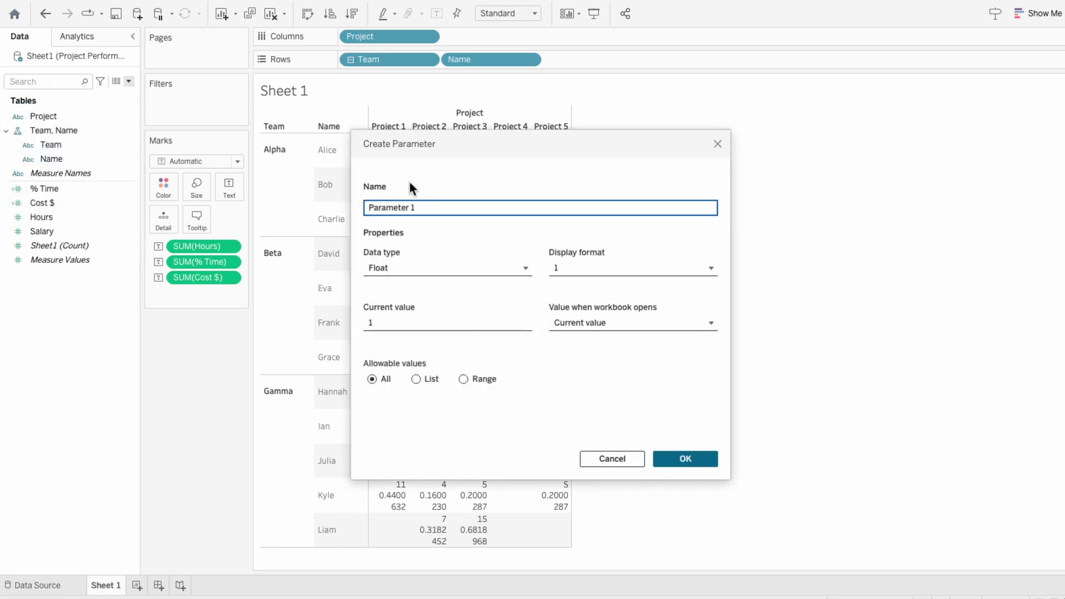
{"action": "type", "text": "Metric Type"}
{"action": "left_click", "coordinate": [394, 267]}
{"action": "left_click", "coordinate": [398, 319]}
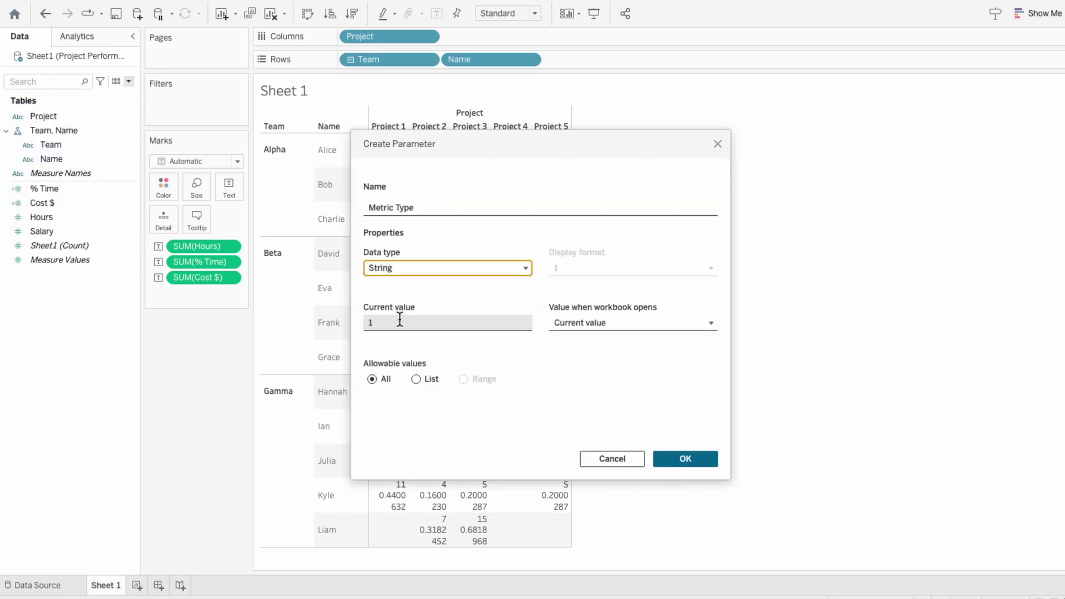
{"action": "left_click", "coordinate": [416, 379]}
Step: Enter Time, % Time and Cost $ as the list values and create the parameter
{"action": "left_click", "coordinate": [420, 421]}
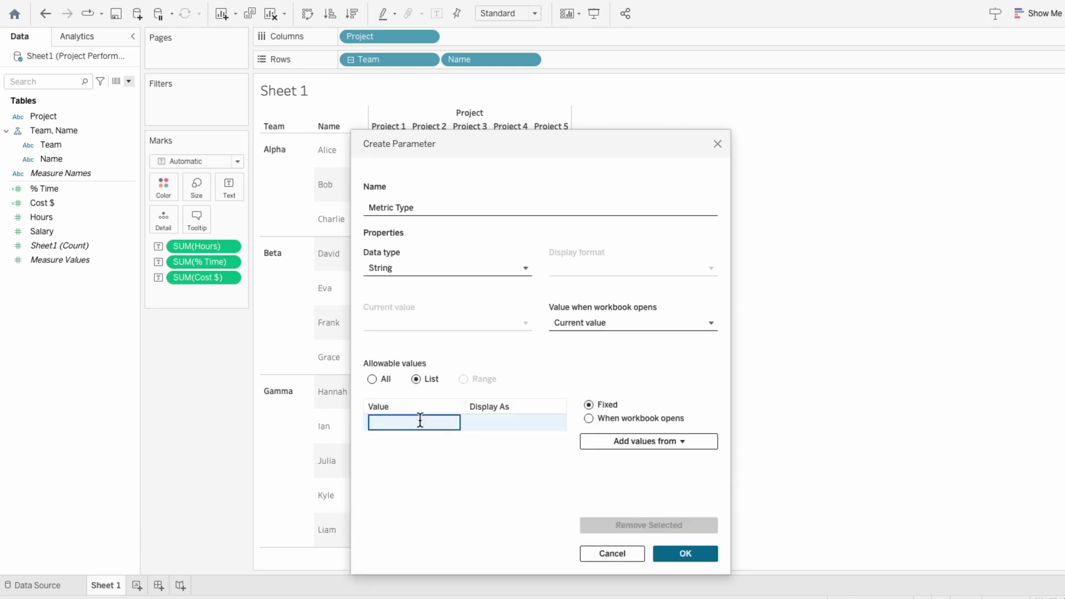
{"action": "type", "text": "Time"}
{"action": "key", "text": "Return"}
{"action": "type", "text": "% "}
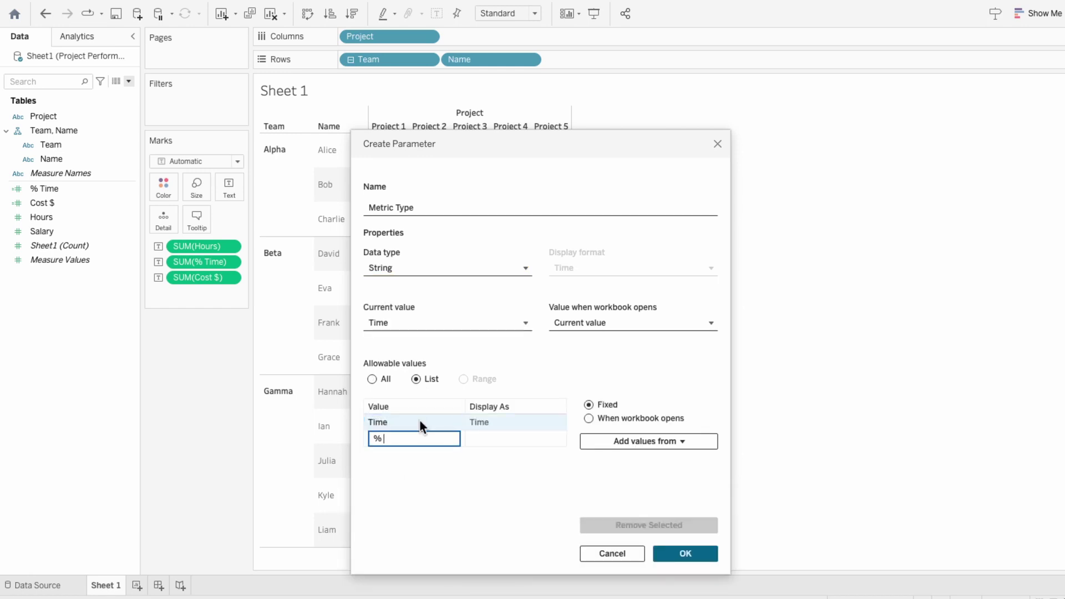
{"action": "type", "text": "Time"}
{"action": "key", "text": "Return"}
{"action": "type", "text": "Cost $"}
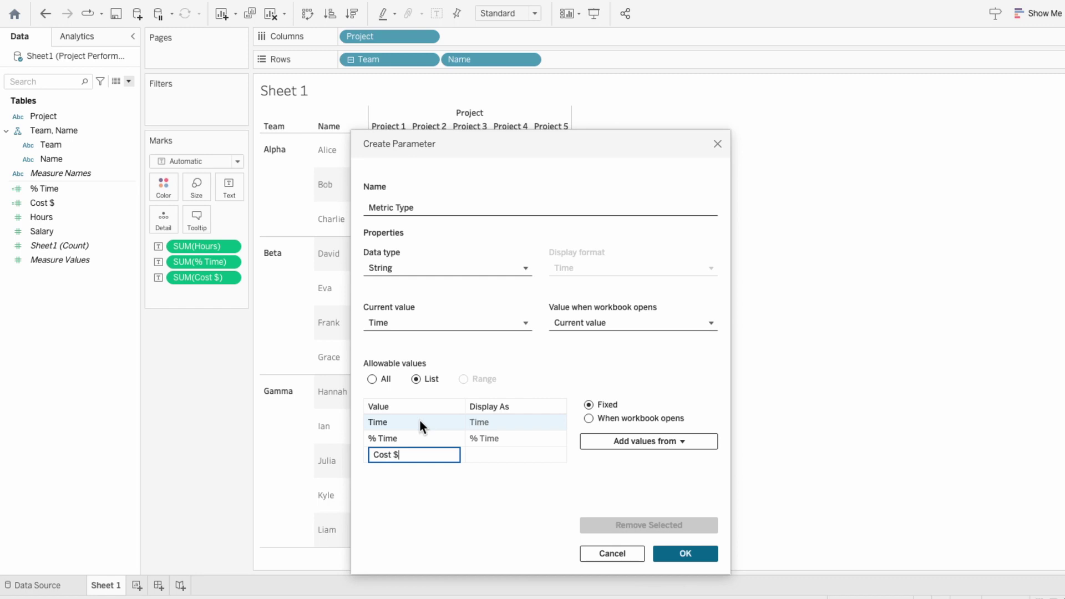
{"action": "key", "text": "Return"}
{"action": "left_click", "coordinate": [671, 547]}
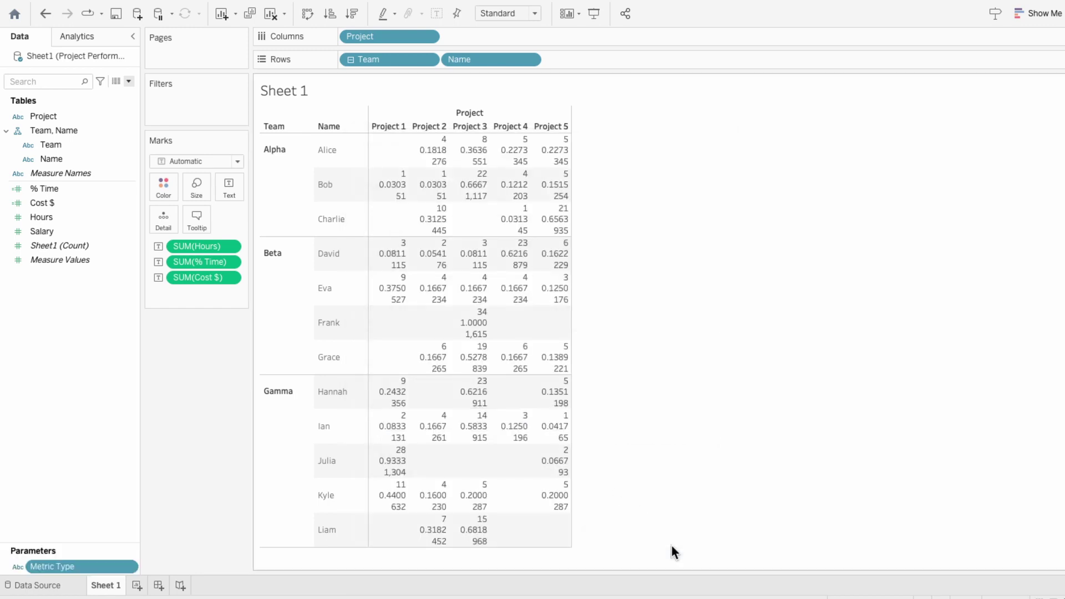
Step: Show the Metric Type parameter control and start a new calculated field named Time
{"action": "right_click", "coordinate": [108, 565]}
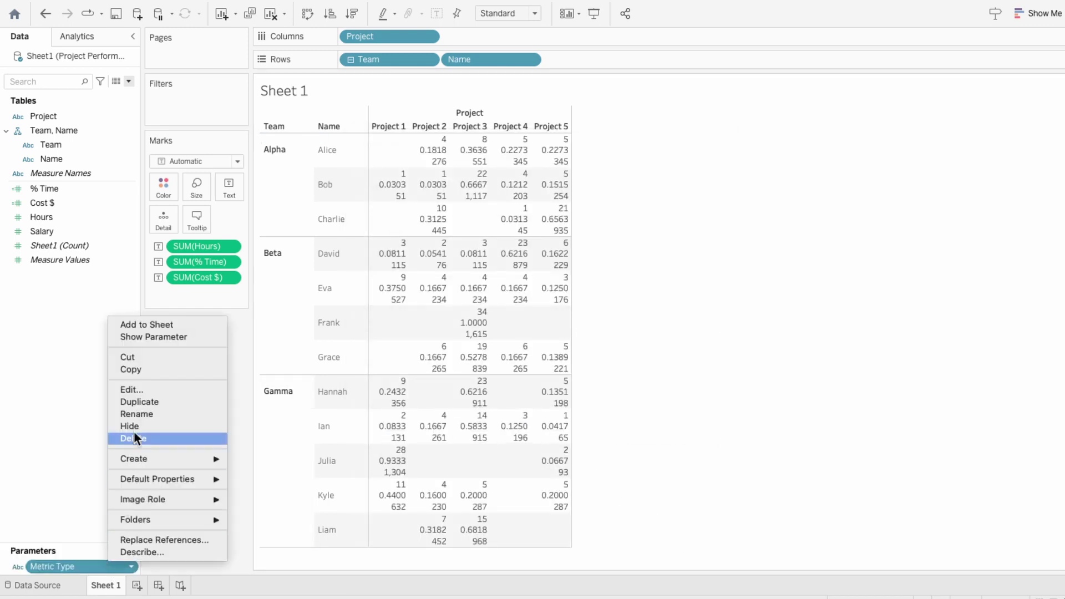
{"action": "left_click", "coordinate": [126, 328]}
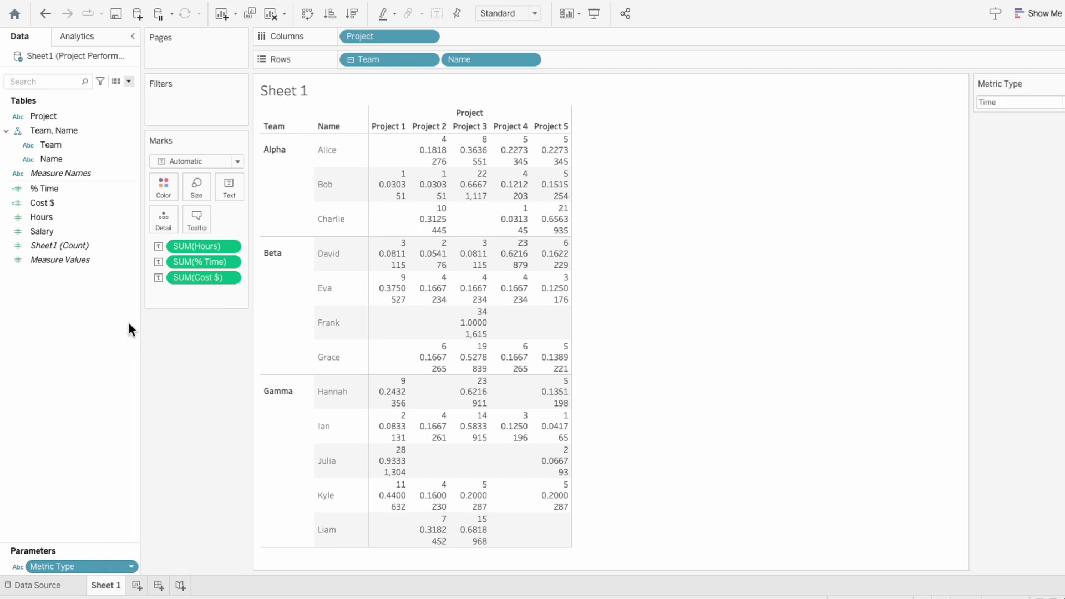
{"action": "left_click", "coordinate": [128, 82]}
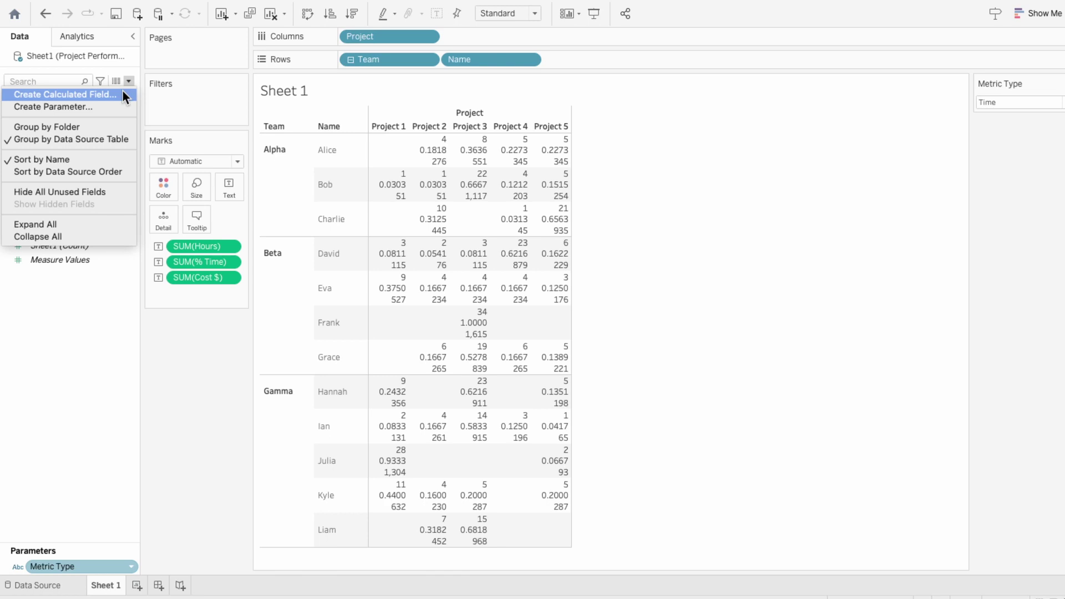
{"action": "left_click", "coordinate": [122, 92]}
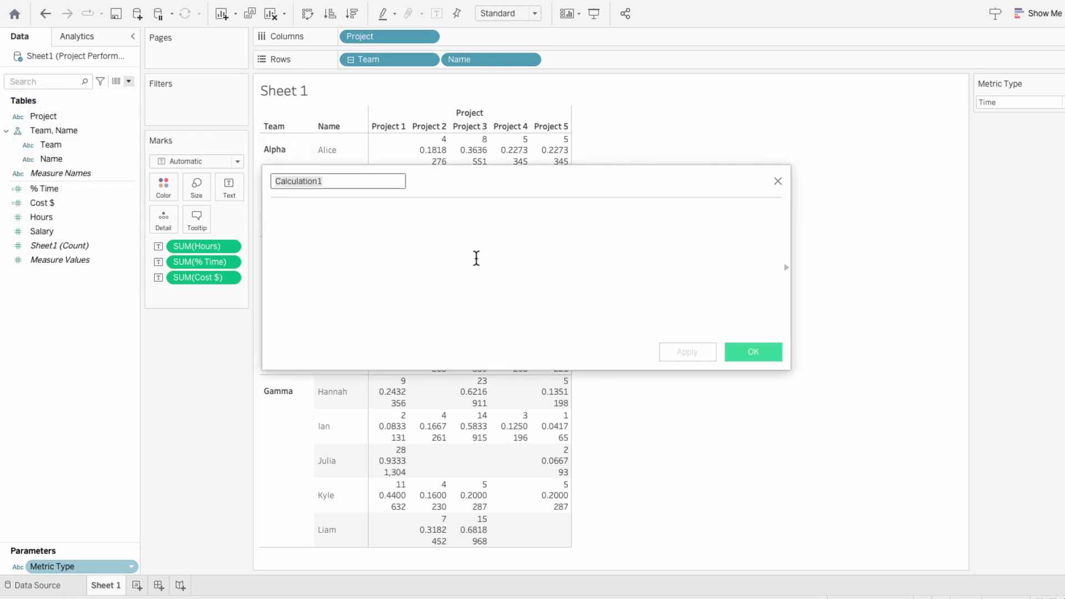
{"action": "type", "text": "Time"}
{"action": "left_click", "coordinate": [475, 257]}
Step: Give Time the formula IF [Metric Type] = "Time" THEN [Hours] END and save it
{"action": "type", "text": "IF metr"}
{"action": "key", "text": "Return"}
{"action": "type", "text": "= \"Time\" TH"}
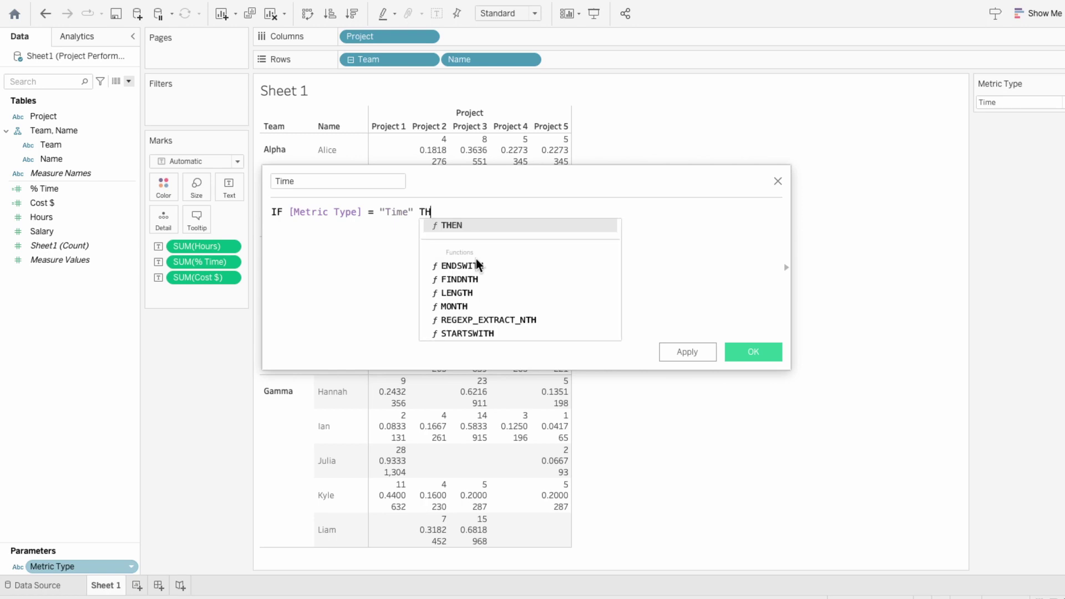
{"action": "key", "text": "Return"}
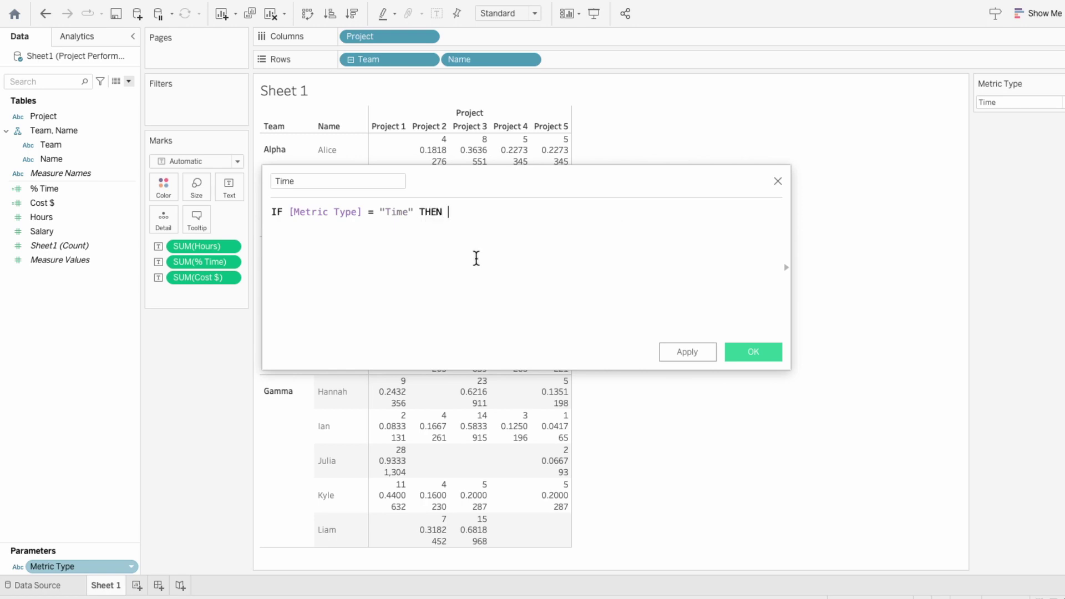
{"action": "type", "text": "hou"}
{"action": "key", "text": "Return"}
{"action": "type", "text": "END"}
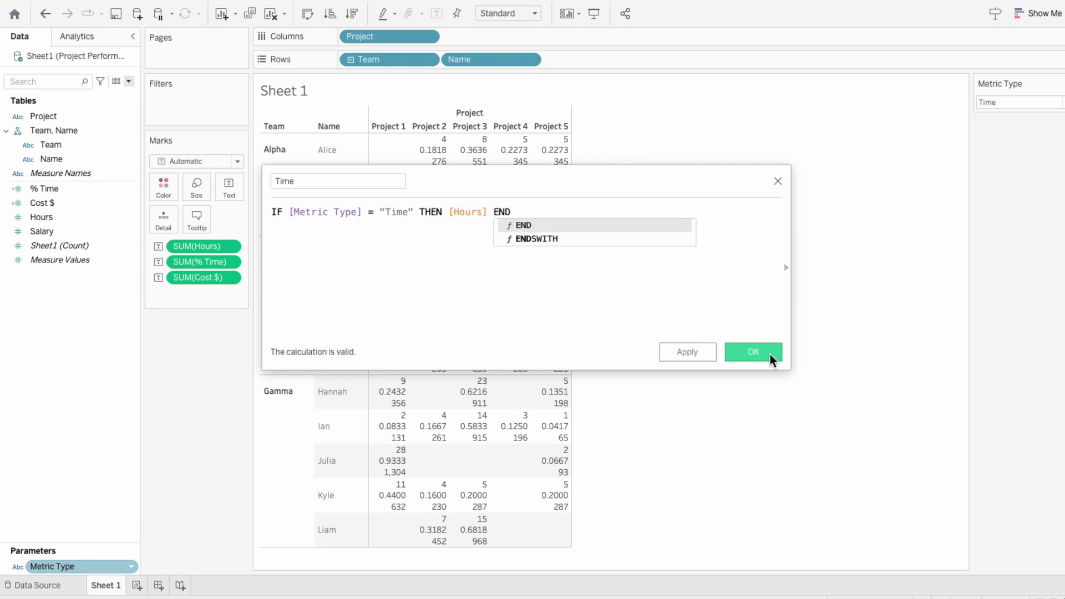
{"action": "left_click", "coordinate": [770, 356]}
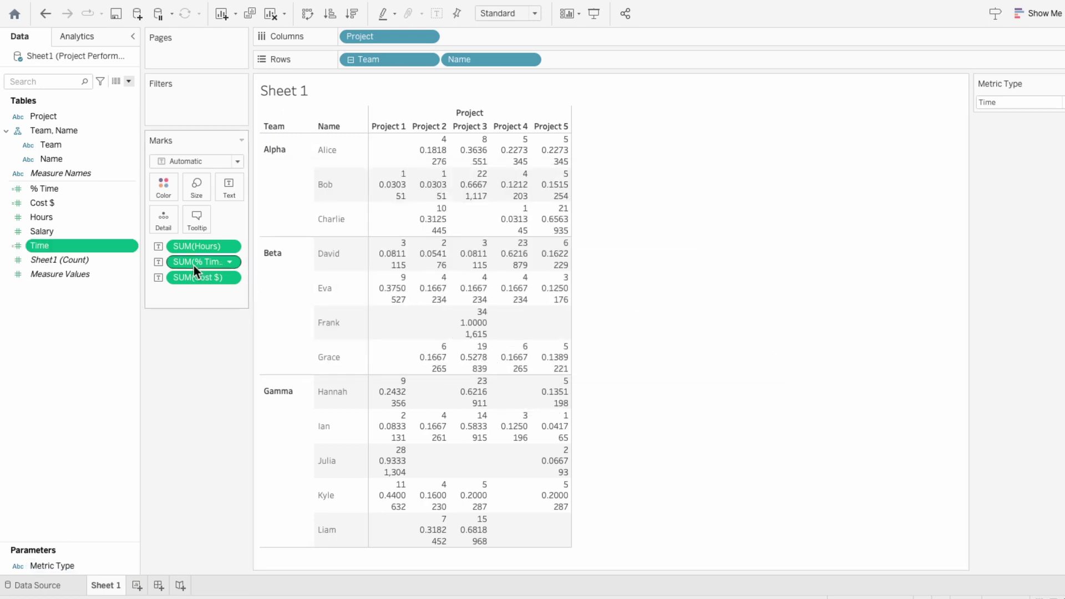
Step: Wrap the % Time formula in IF [Metric Type] = "% Time" THEN … END and save
{"action": "right_click", "coordinate": [57, 188]}
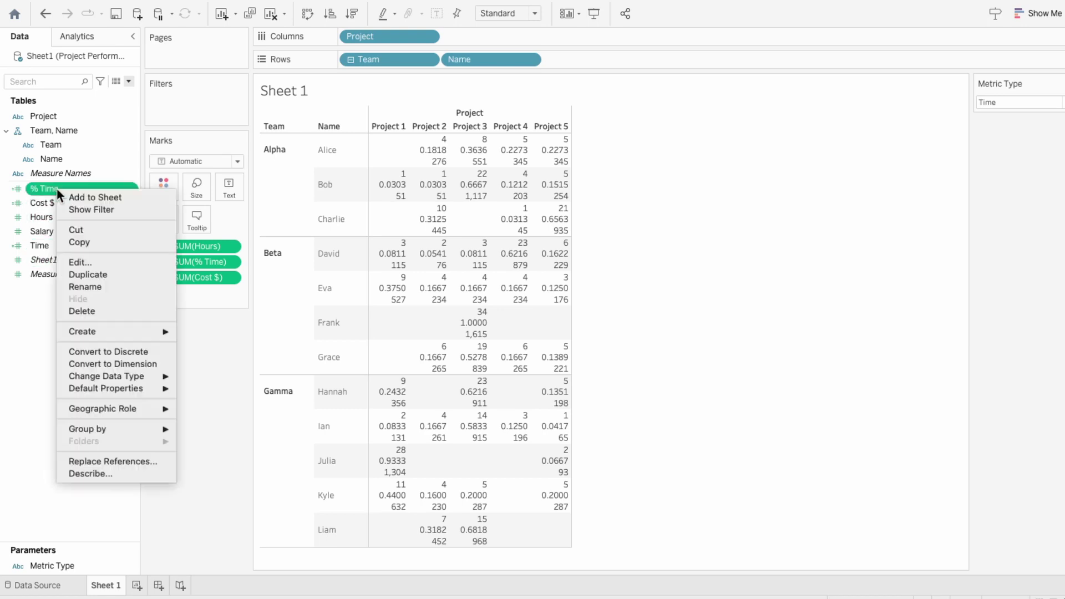
{"action": "left_click", "coordinate": [79, 263]}
{"action": "key", "text": "ctrl+Home"}
{"action": "type", "text": "IF met"}
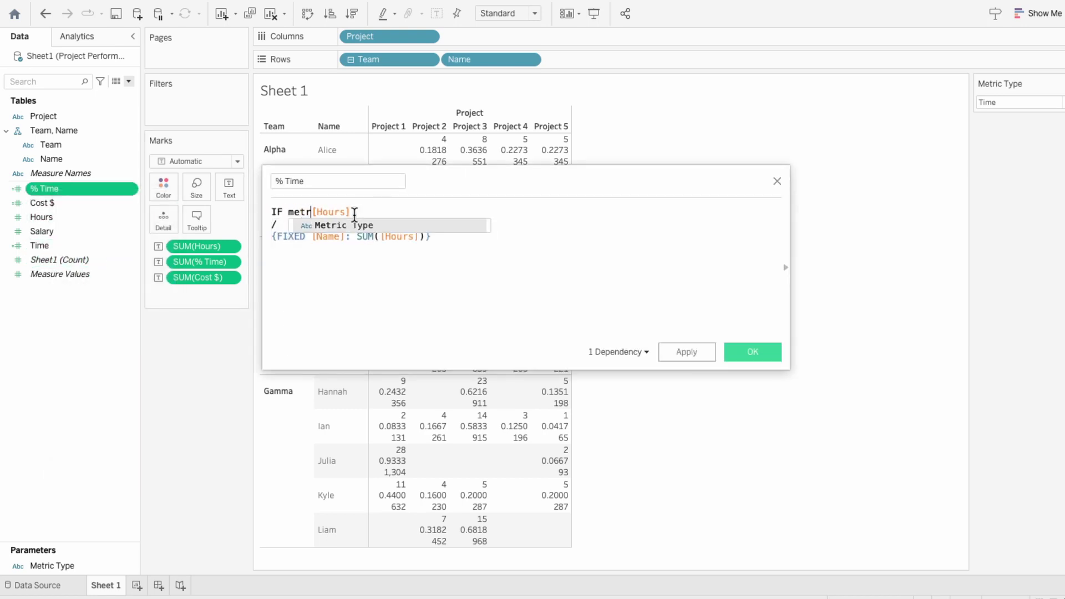
{"action": "key", "text": "Return"}
{"action": "type", "text": "= \"% Time\" "}
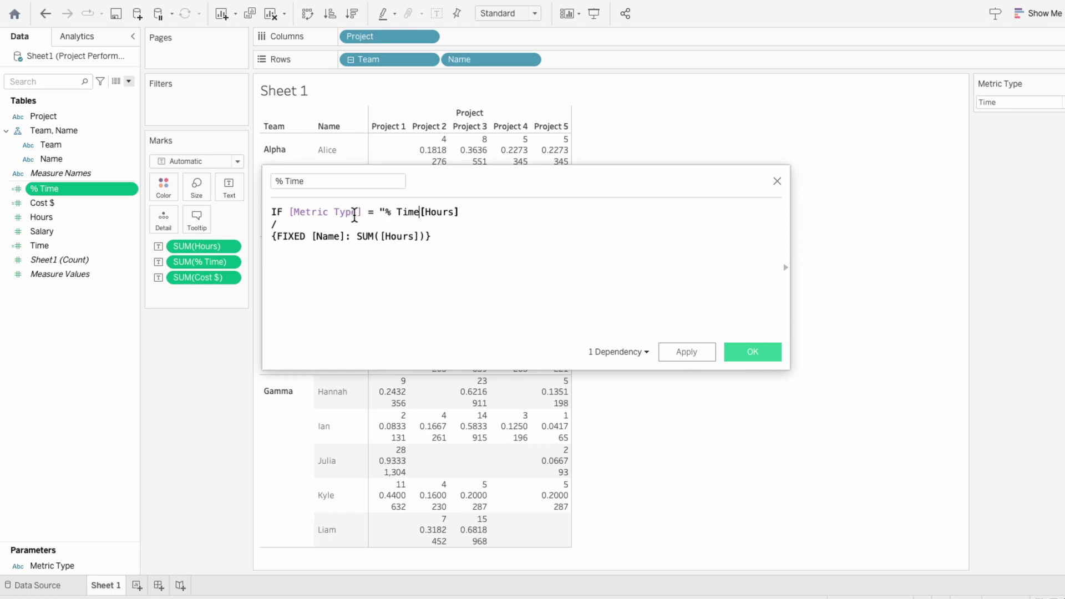
{"action": "type", "text": "THEN"}
{"action": "key", "text": "Return"}
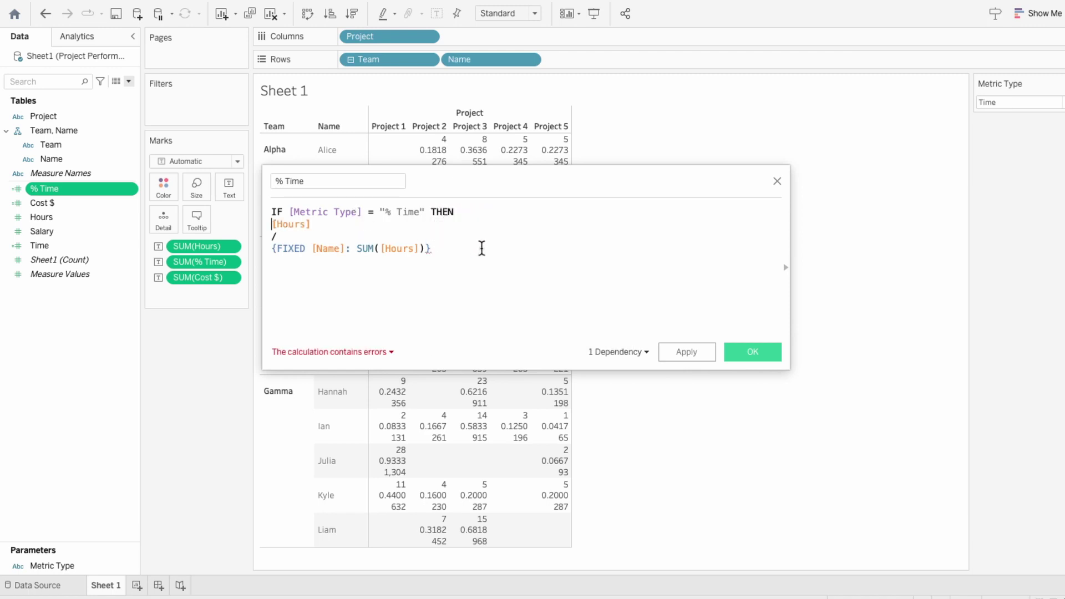
{"action": "left_click", "coordinate": [499, 251]}
{"action": "type", "text": "END"}
{"action": "left_click", "coordinate": [758, 351]}
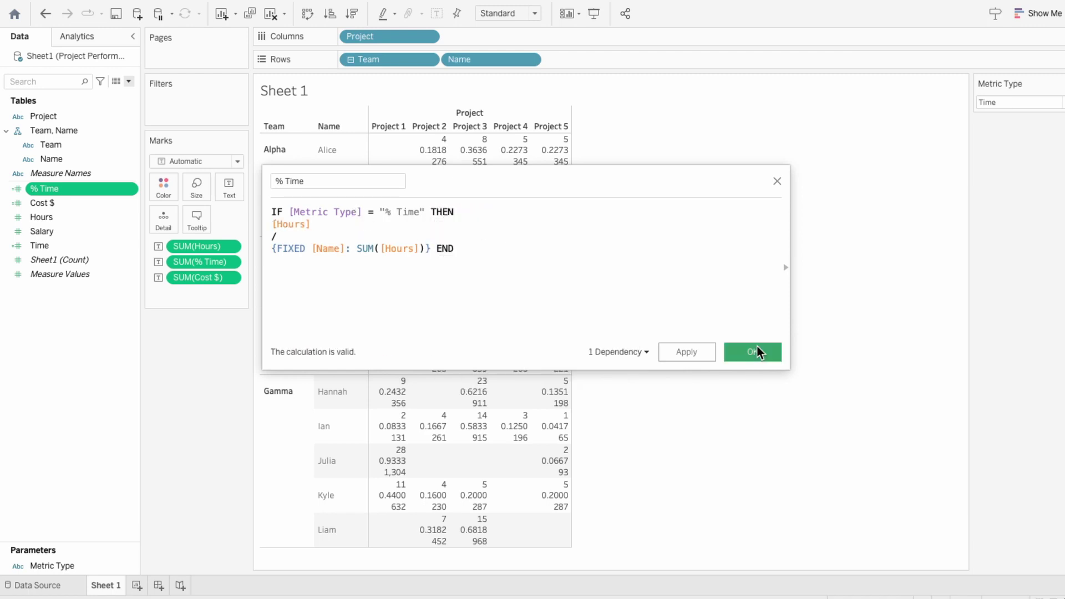
Step: Begin wrapping the Cost $ formula in IF [Metric Type] = "Cost $" THEN
{"action": "right_click", "coordinate": [56, 199]}
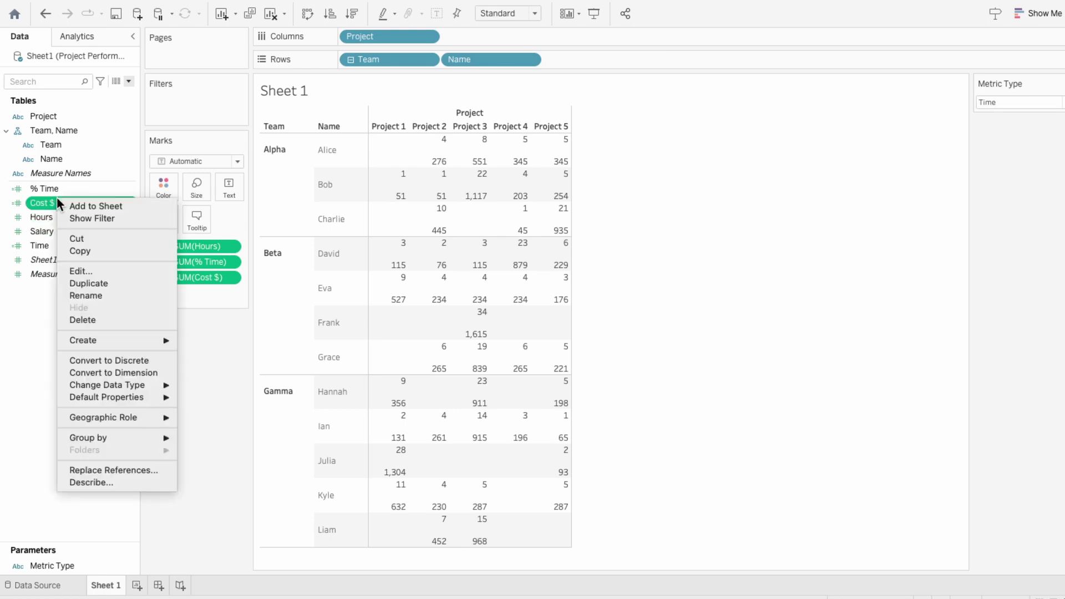
{"action": "left_click", "coordinate": [89, 270]}
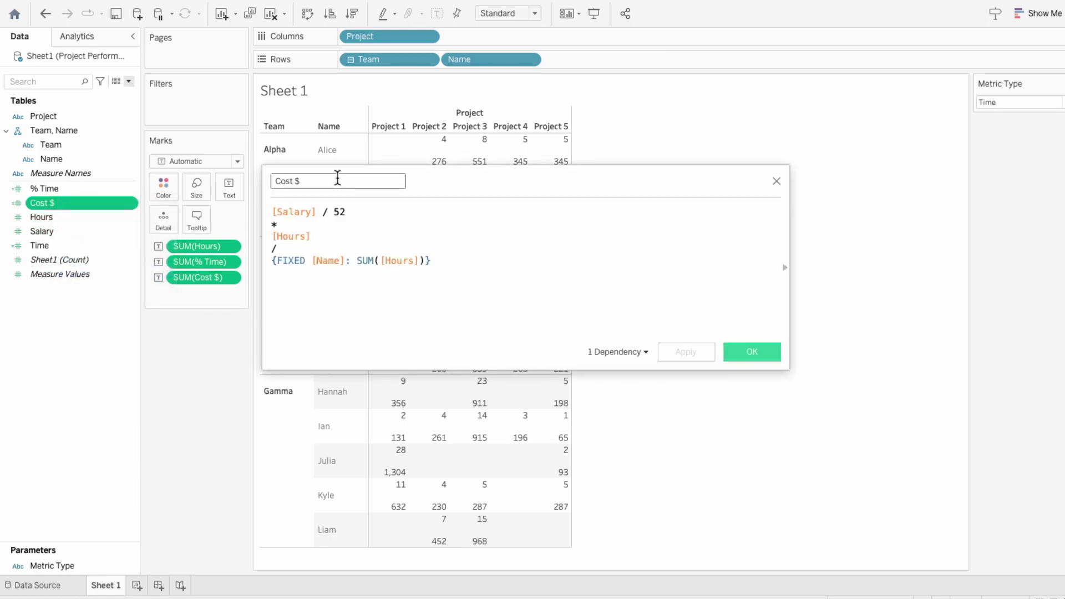
{"action": "left_click", "coordinate": [272, 212]}
{"action": "type", "text": "IF met"}
{"action": "key", "text": "Return"}
{"action": "type", "text": "= \"Cost "}
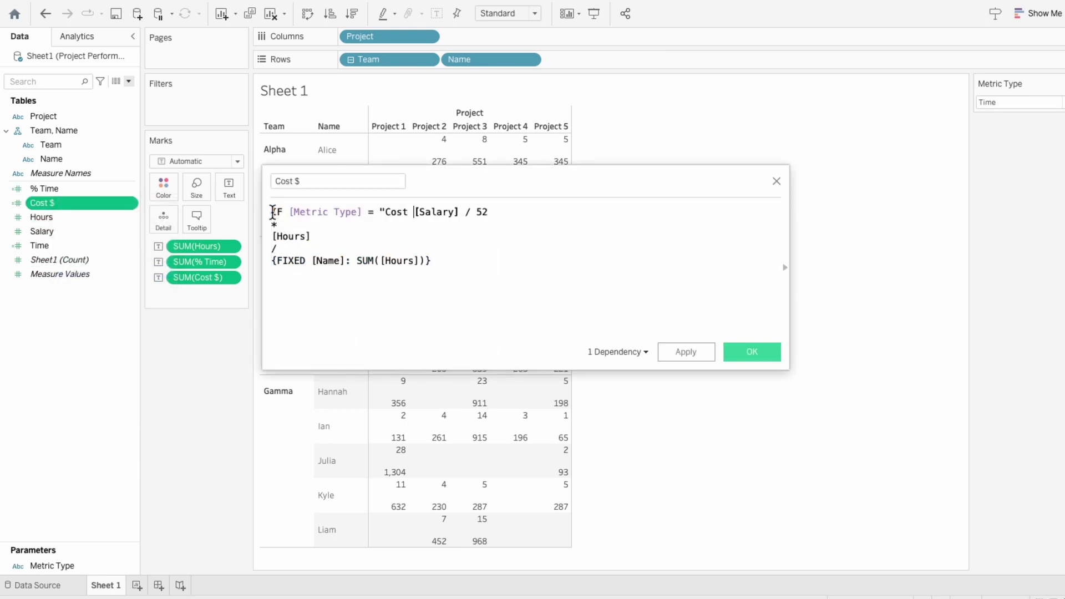
{"action": "type", "text": "$\""}
{"action": "key", "text": "Return"}
{"action": "key", "text": "Left"}
{"action": "type", "text": "THEN"}
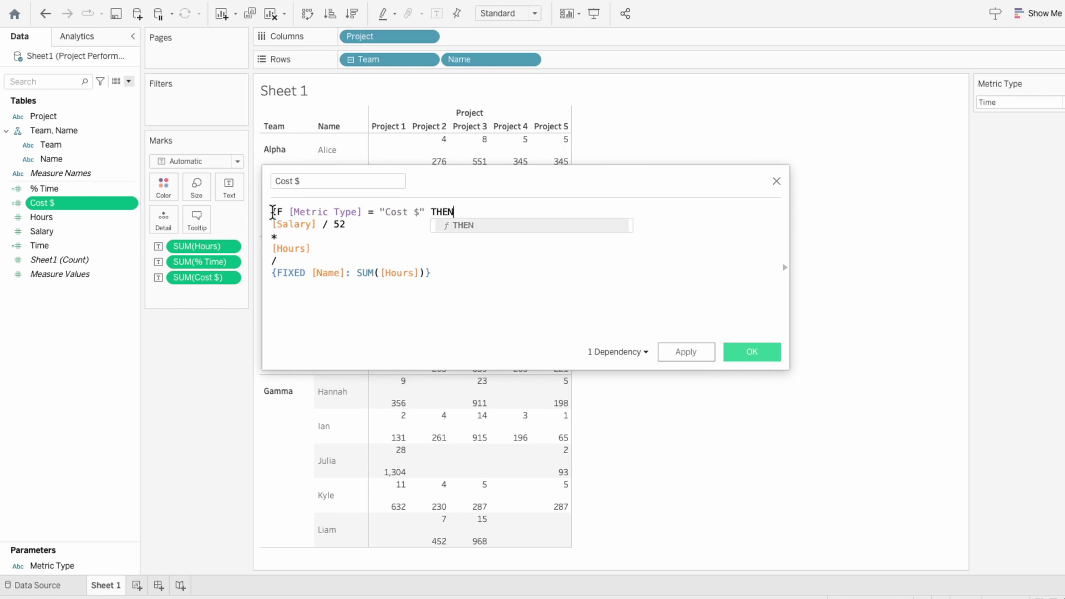
{"action": "left_click", "coordinate": [469, 280]}
Step: Close the Cost $ formula with END, save it, and drop Time onto the SUM(Hours) text pill
{"action": "type", "text": "END"}
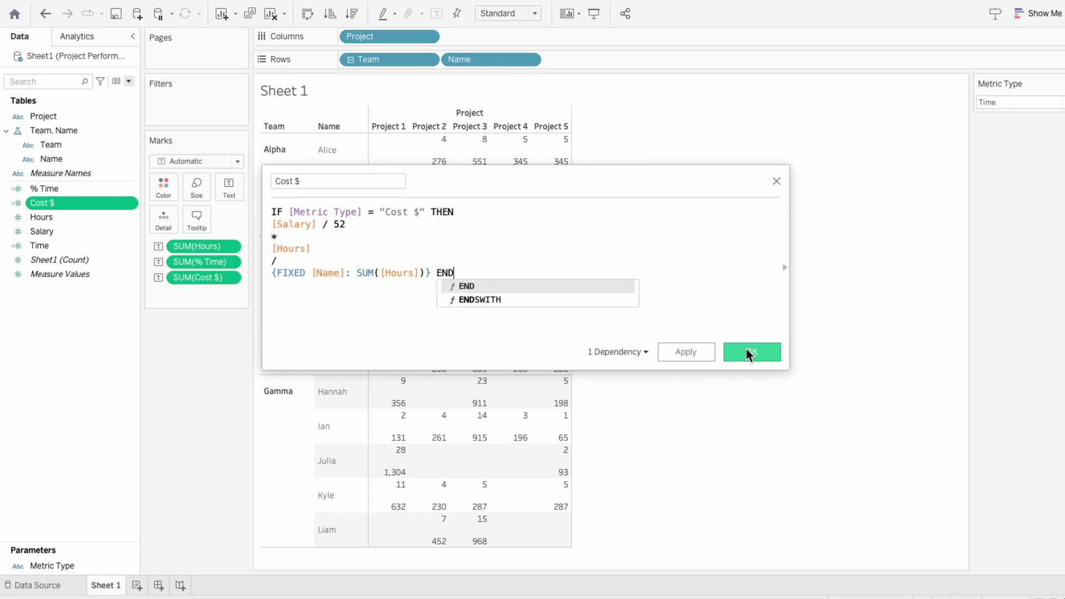
{"action": "left_click", "coordinate": [751, 351]}
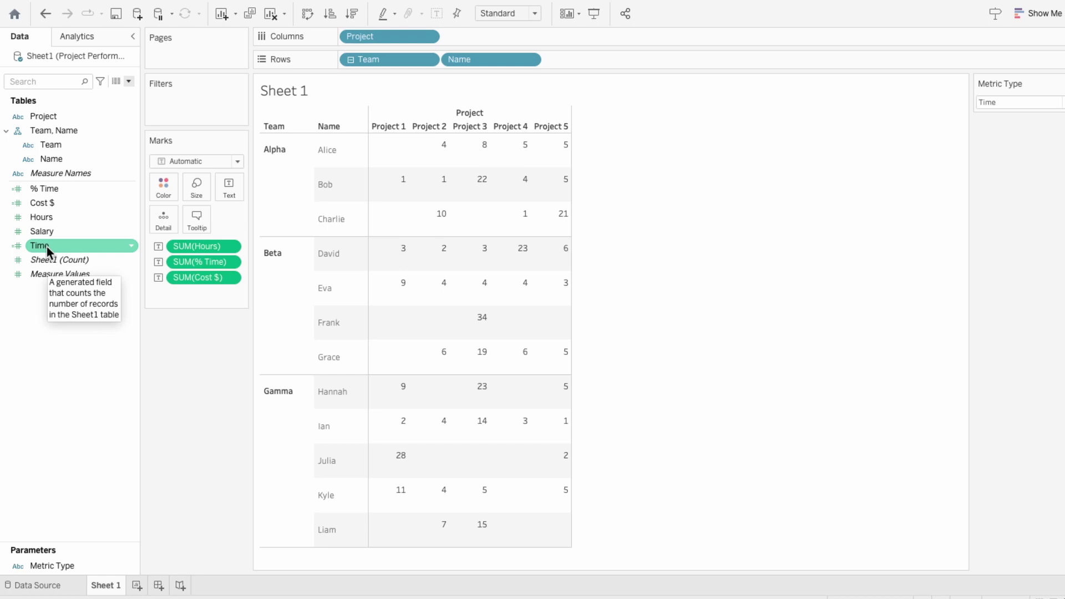
{"action": "left_click_drag", "start_coordinate": [46, 246], "coordinate": [194, 248]}
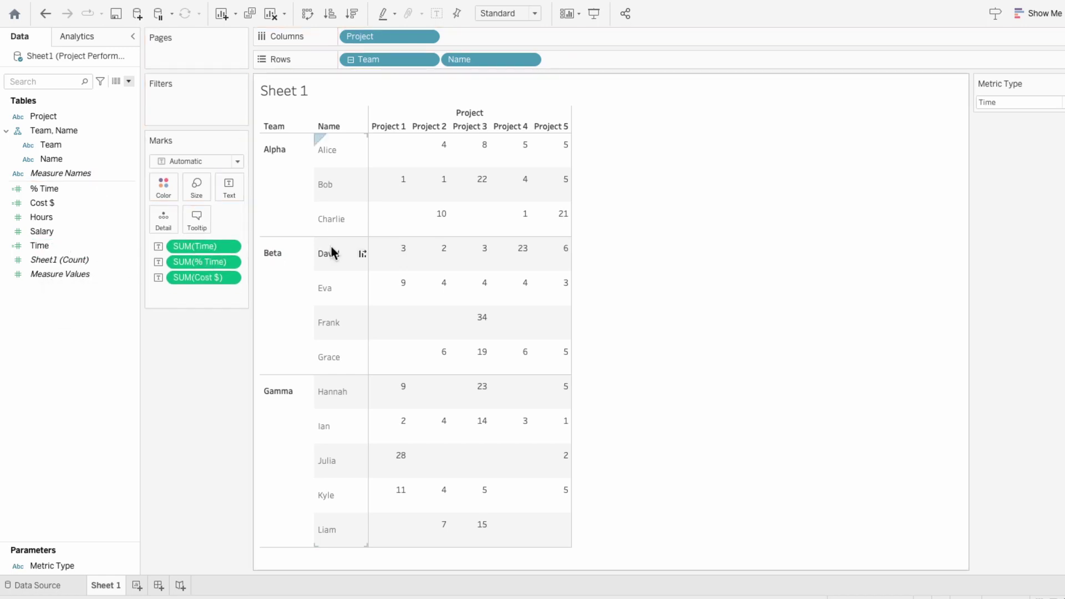
{"action": "mouse_move", "coordinate": [460, 256]}
Step: Replace the text measures with Measure Values, removing CNT(Sheet1), SUM(Hours) and SUM(Salary)
{"action": "left_click", "coordinate": [192, 275]}
{"action": "key", "text": "Delete"}
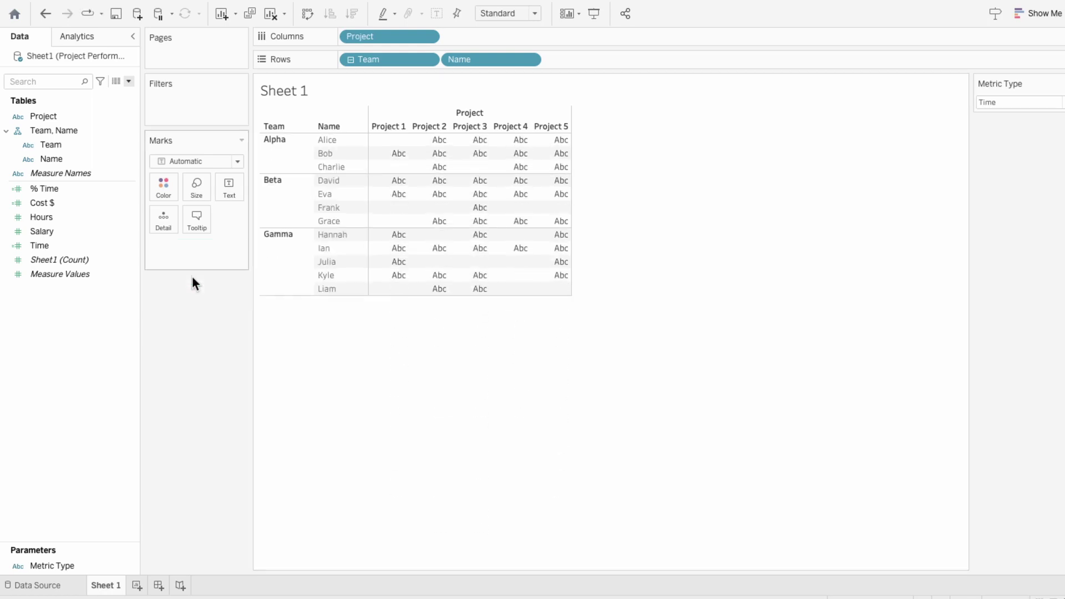
{"action": "left_click_drag", "start_coordinate": [60, 274], "coordinate": [166, 250]}
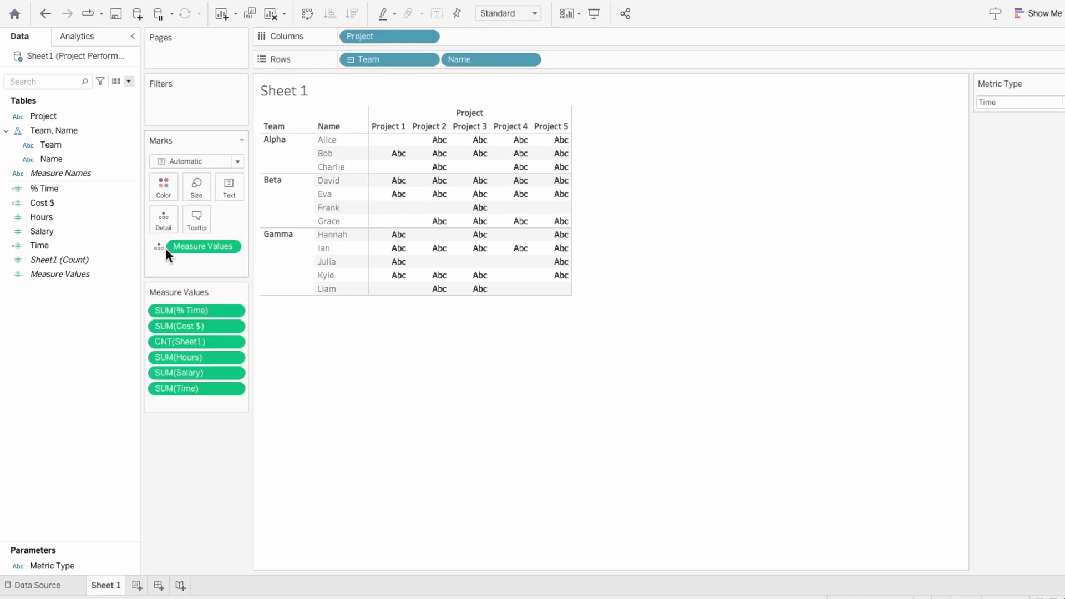
{"action": "left_click", "coordinate": [161, 248]}
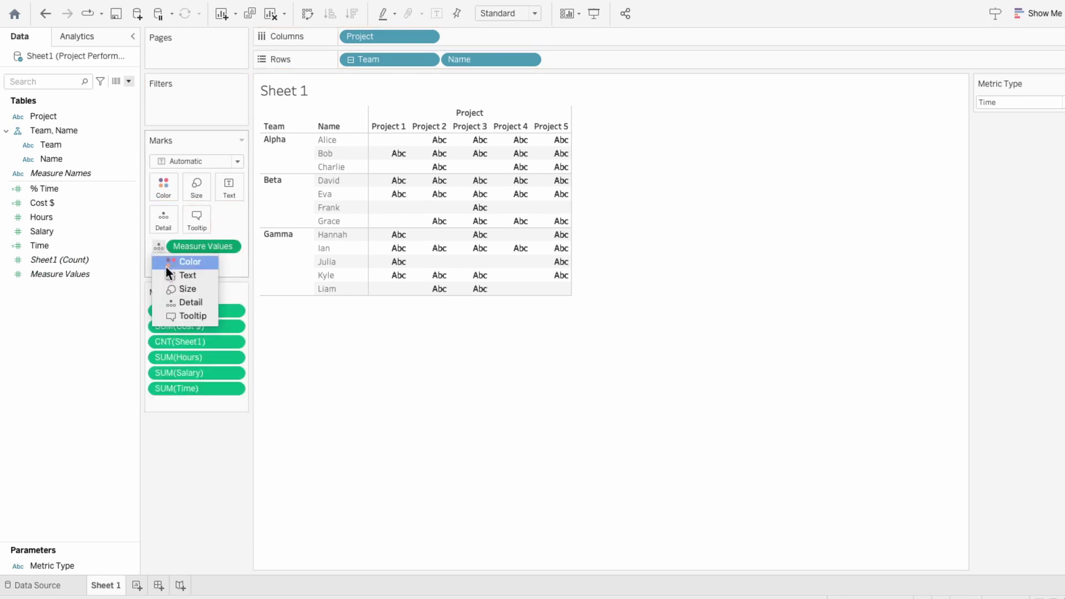
{"action": "left_click", "coordinate": [167, 272]}
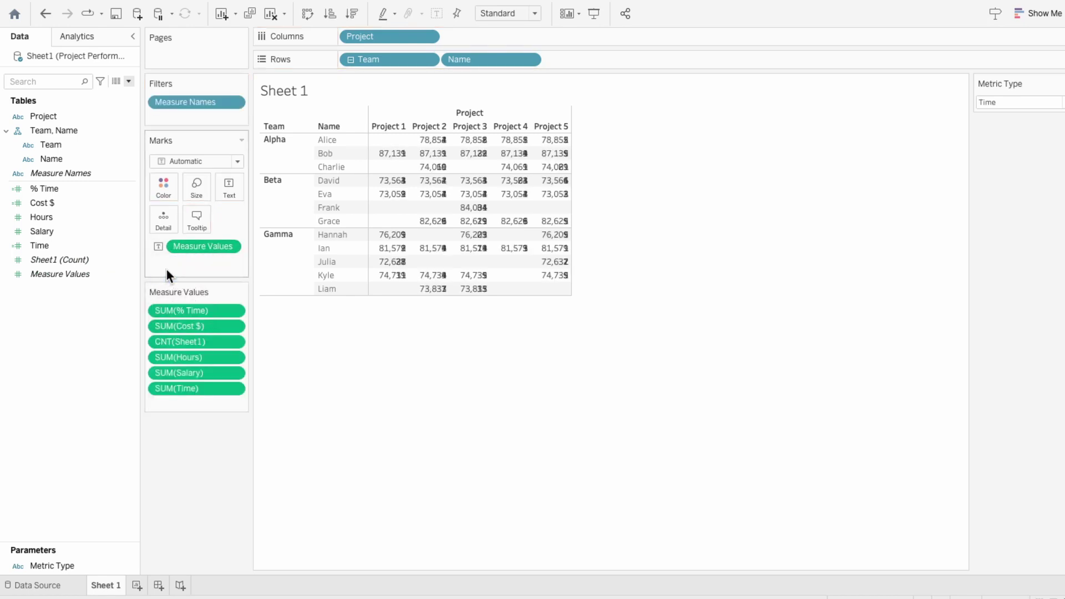
{"action": "left_click", "coordinate": [204, 373]}
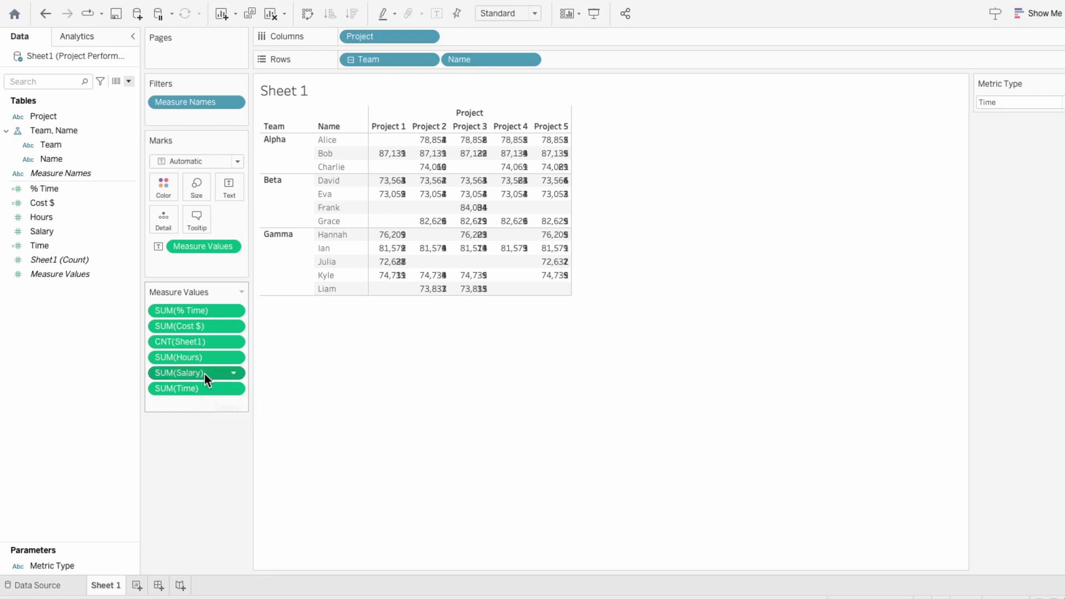
{"action": "left_click", "coordinate": [200, 344], "text": "shift"}
{"action": "key", "text": "Delete"}
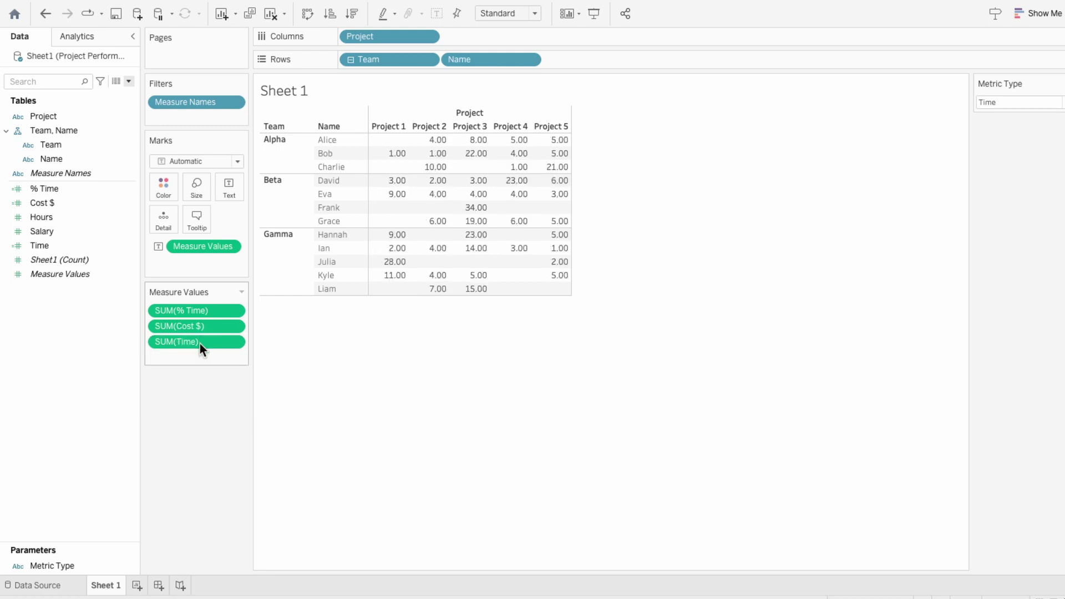
Step: Test Metric Type with % Time and Cost $, leaving it on % Time
{"action": "left_click", "coordinate": [987, 101]}
{"action": "left_click", "coordinate": [992, 113]}
{"action": "left_click", "coordinate": [992, 103]}
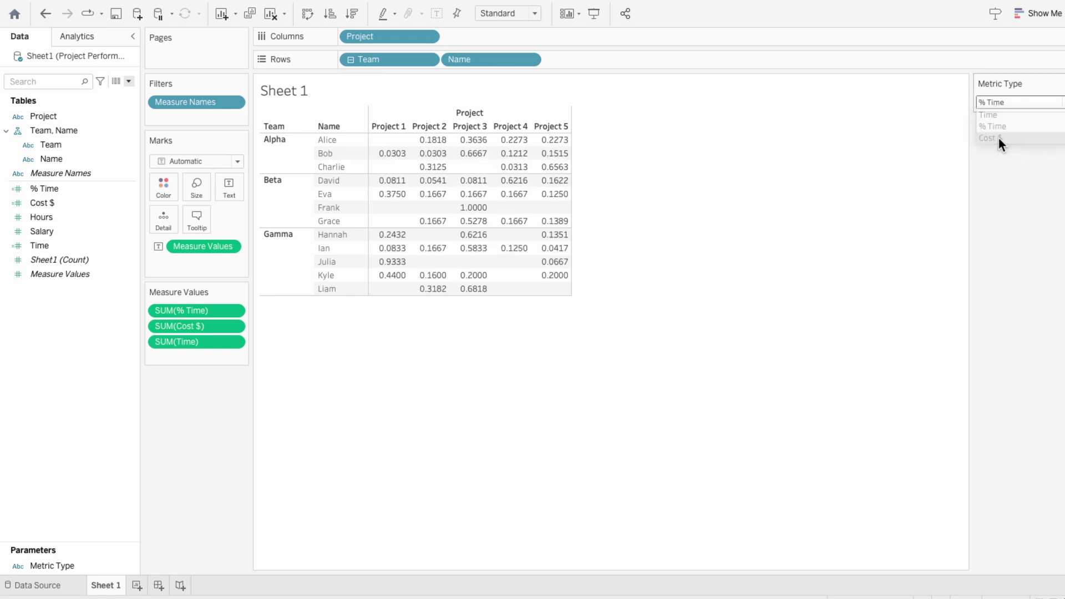
{"action": "left_click", "coordinate": [998, 138]}
{"action": "left_click", "coordinate": [999, 103]}
{"action": "left_click", "coordinate": [1000, 126]}
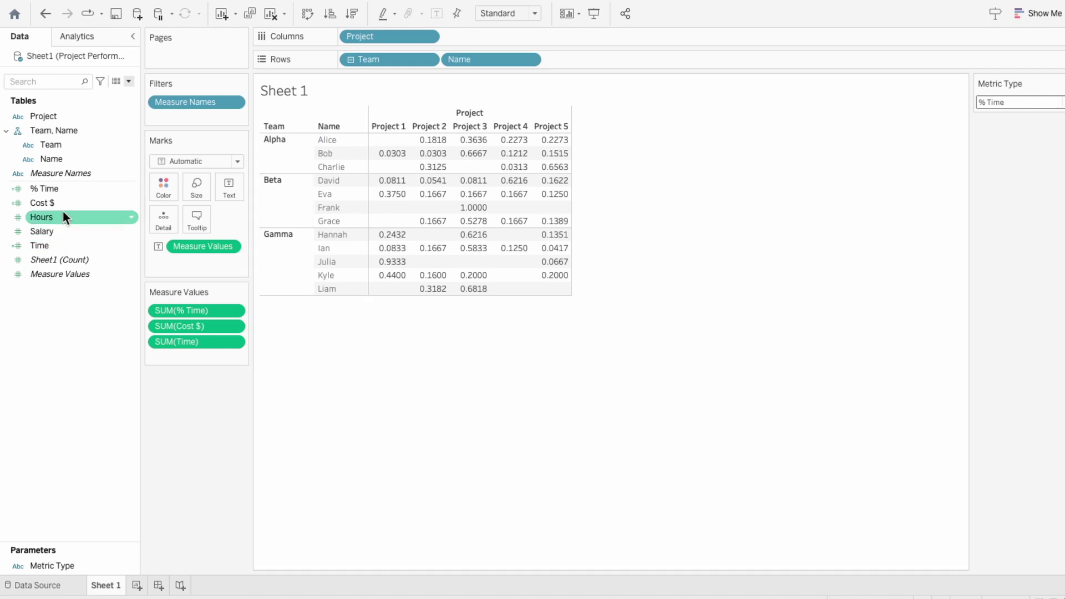
Step: Set % Time's default number format to Percentage with 0 decimals
{"action": "right_click", "coordinate": [61, 188]}
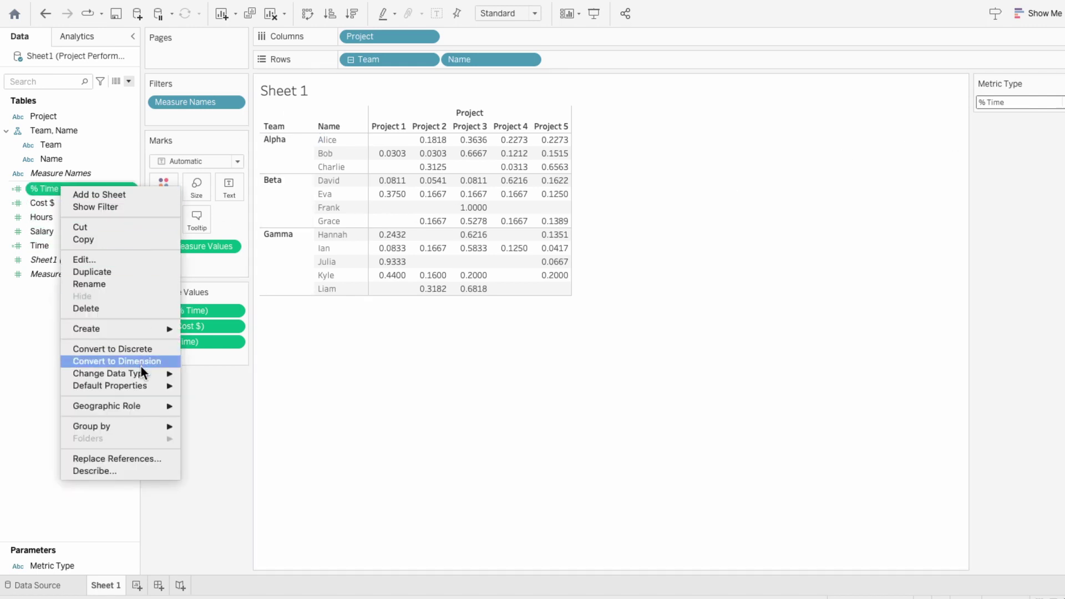
{"action": "mouse_move", "coordinate": [138, 384]}
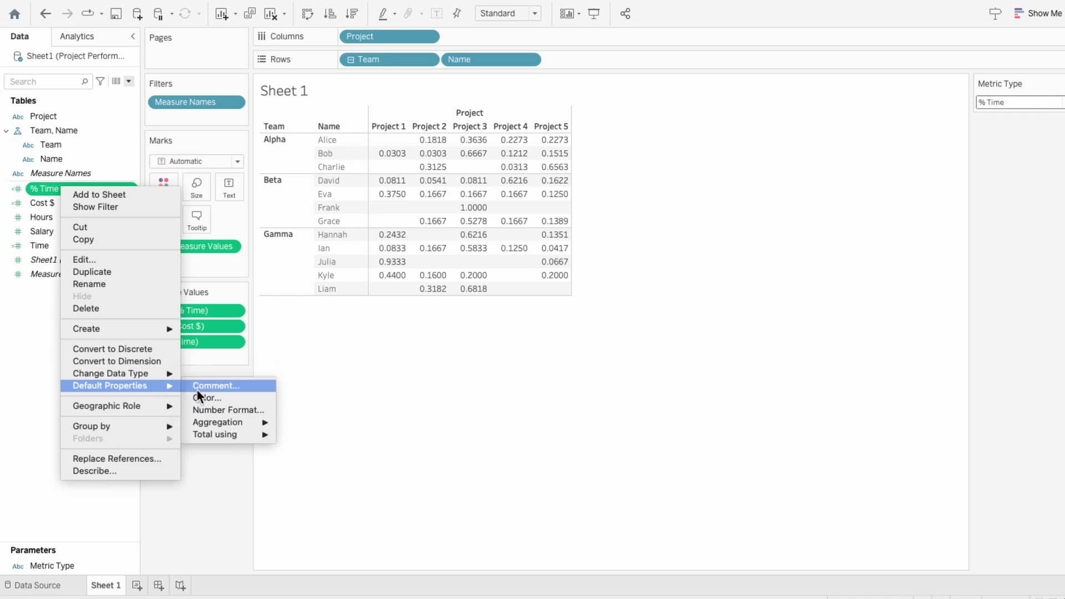
{"action": "left_click", "coordinate": [218, 409]}
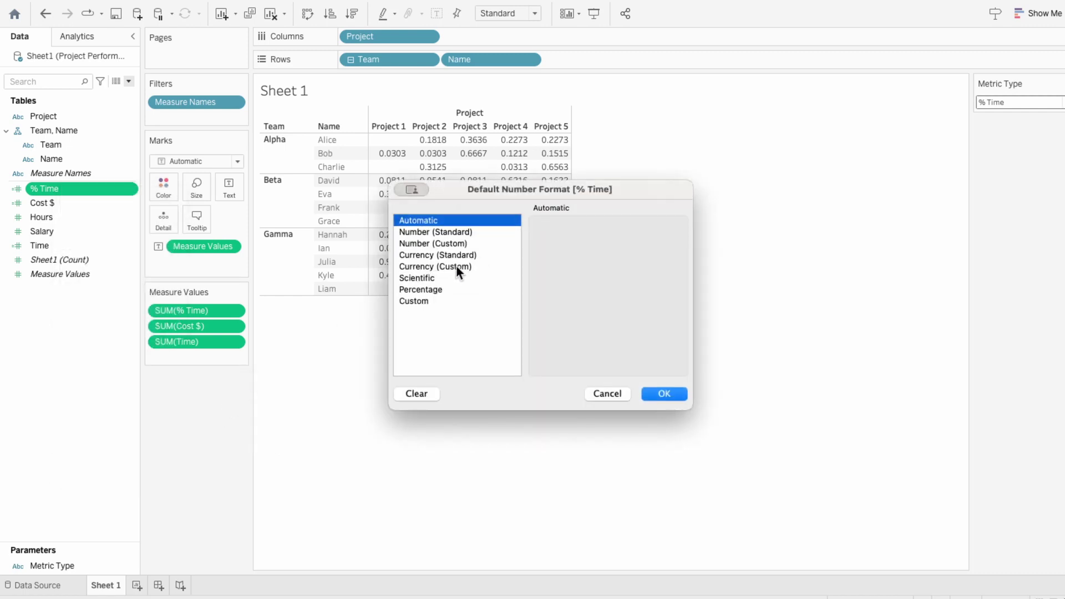
{"action": "left_click", "coordinate": [451, 287]}
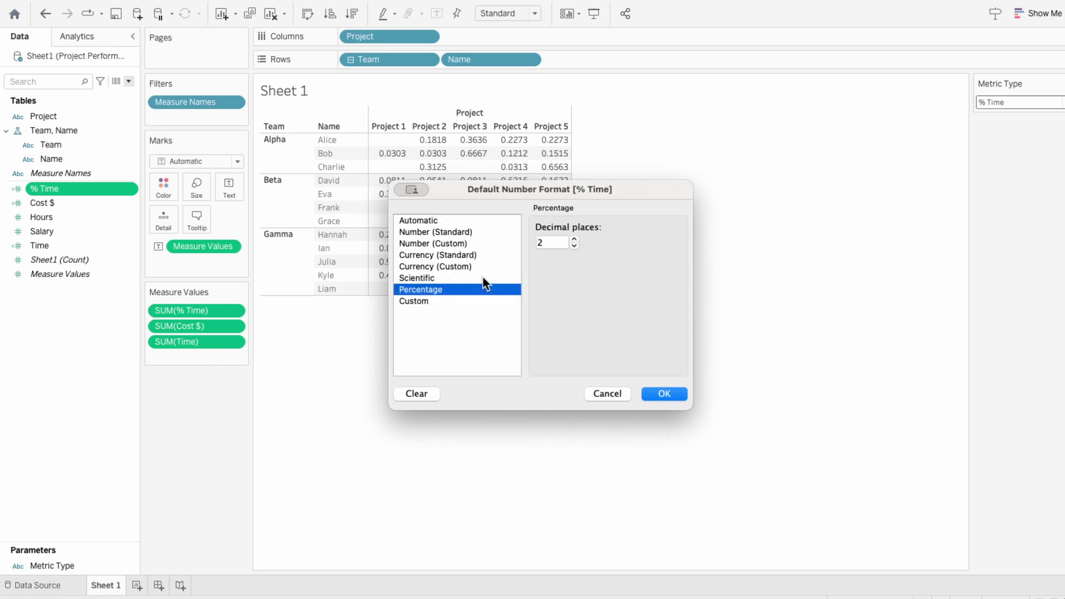
{"action": "left_click", "coordinate": [574, 246]}
{"action": "left_click", "coordinate": [574, 245]}
{"action": "left_click", "coordinate": [676, 393]}
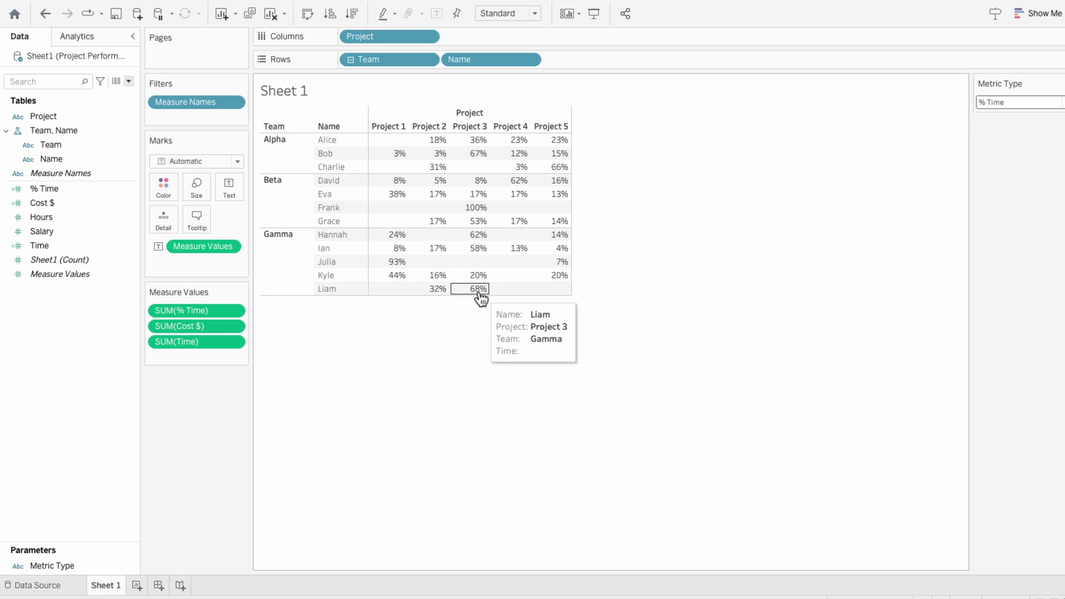
Step: Format Cost $ as custom currency with 0 decimals, then set Metric Type back to Time
{"action": "left_click", "coordinate": [1025, 102]}
{"action": "left_click", "coordinate": [1013, 135]}
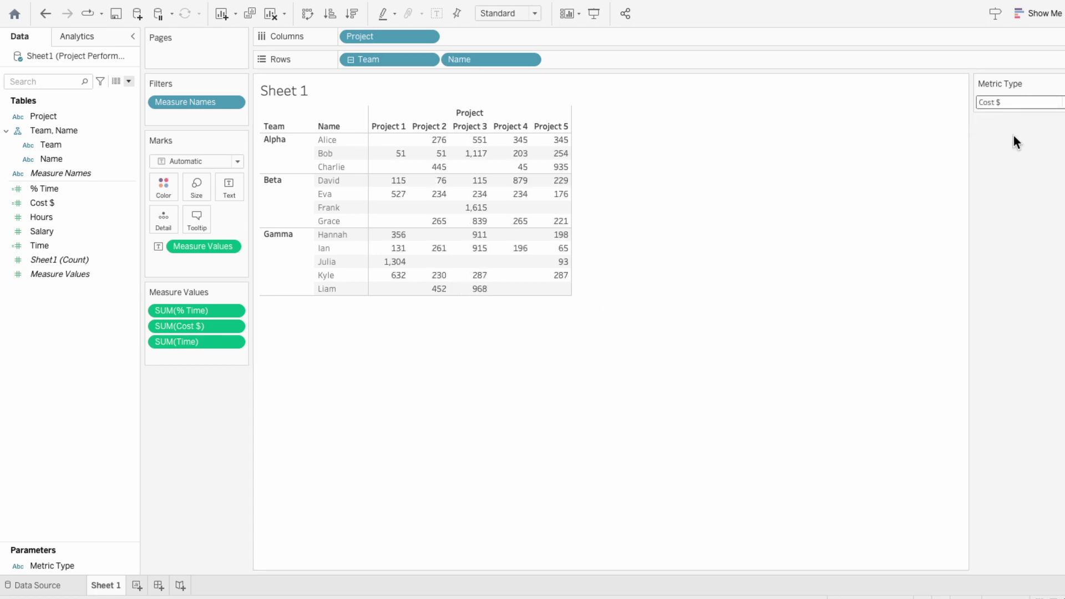
{"action": "left_click", "coordinate": [99, 203]}
{"action": "right_click", "coordinate": [68, 203]}
{"action": "mouse_move", "coordinate": [154, 404]}
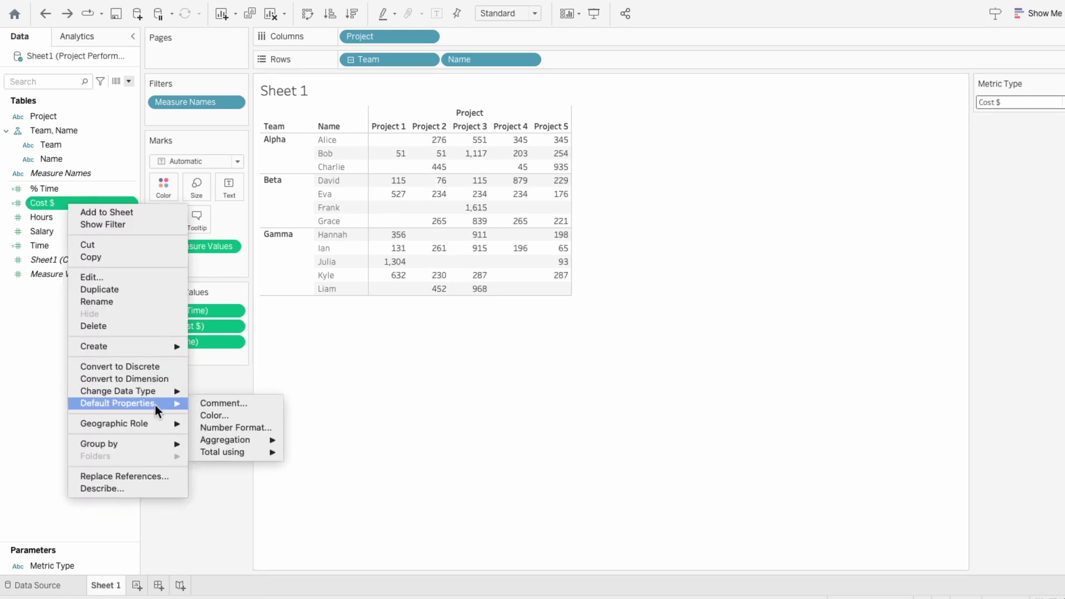
{"action": "left_click", "coordinate": [232, 427]}
{"action": "left_click", "coordinate": [465, 266]}
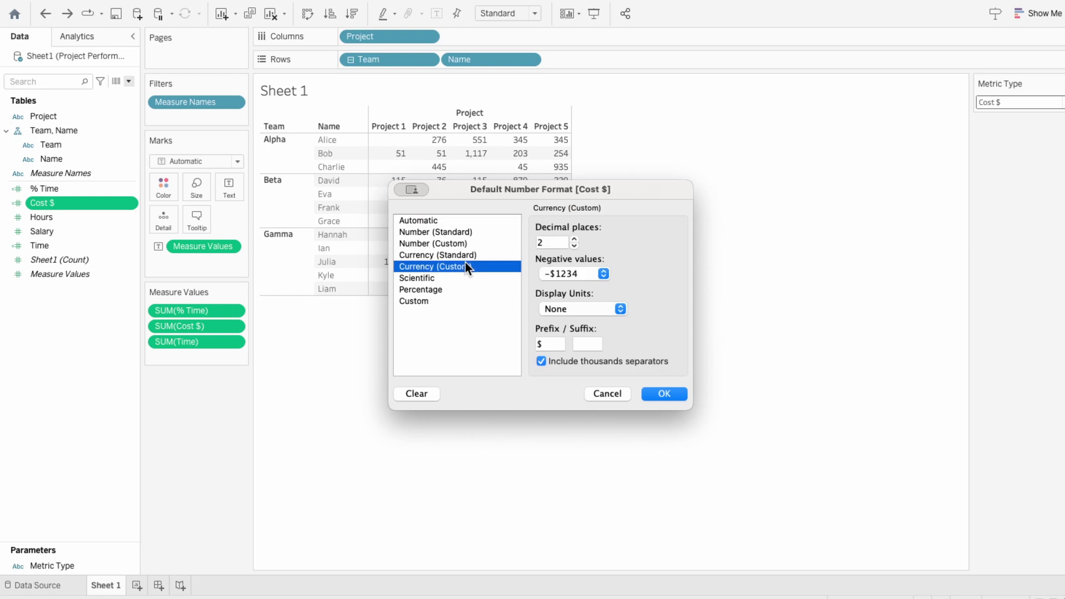
{"action": "left_click", "coordinate": [576, 244]}
{"action": "left_click", "coordinate": [575, 245]}
{"action": "left_click", "coordinate": [665, 394]}
{"action": "left_click", "coordinate": [1004, 105]}
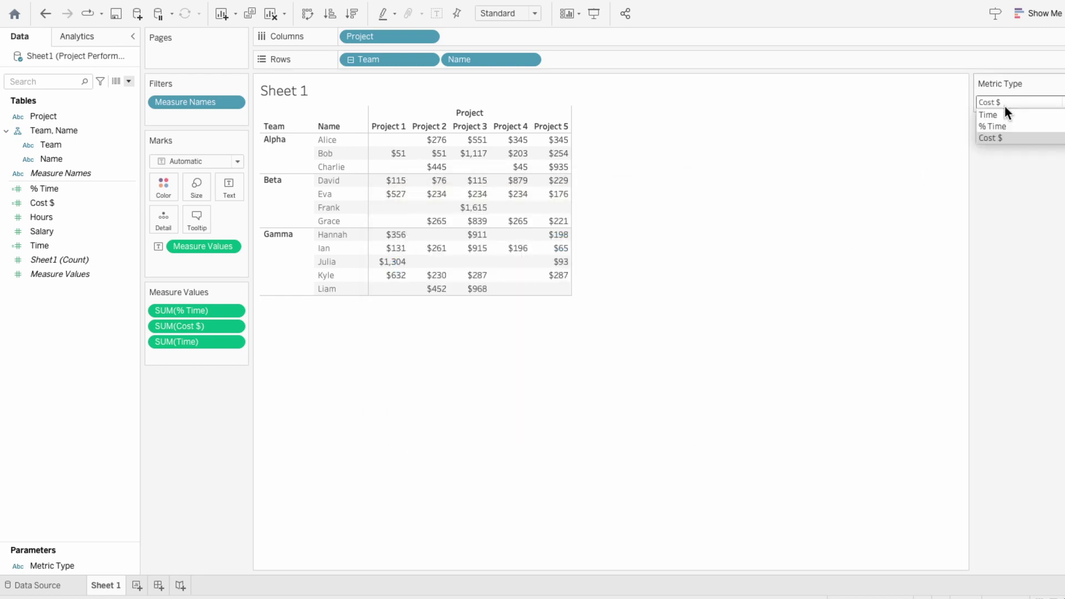
{"action": "left_click", "coordinate": [1003, 111]}
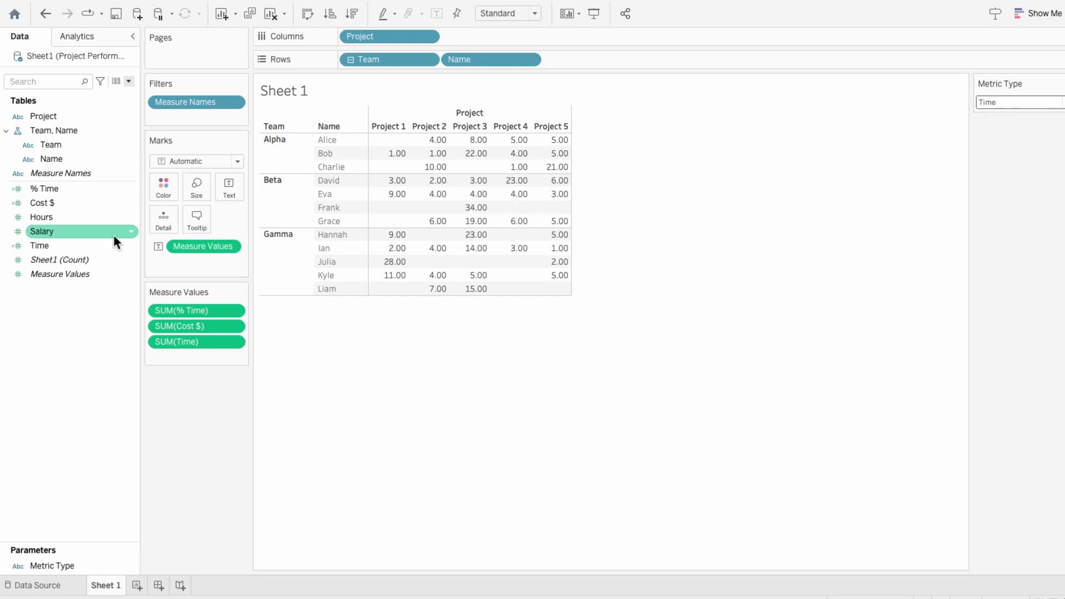
Step: Give Time's default number format a custom Number format with an ' Hr' suffix
{"action": "right_click", "coordinate": [95, 248]}
{"action": "mouse_move", "coordinate": [172, 446]}
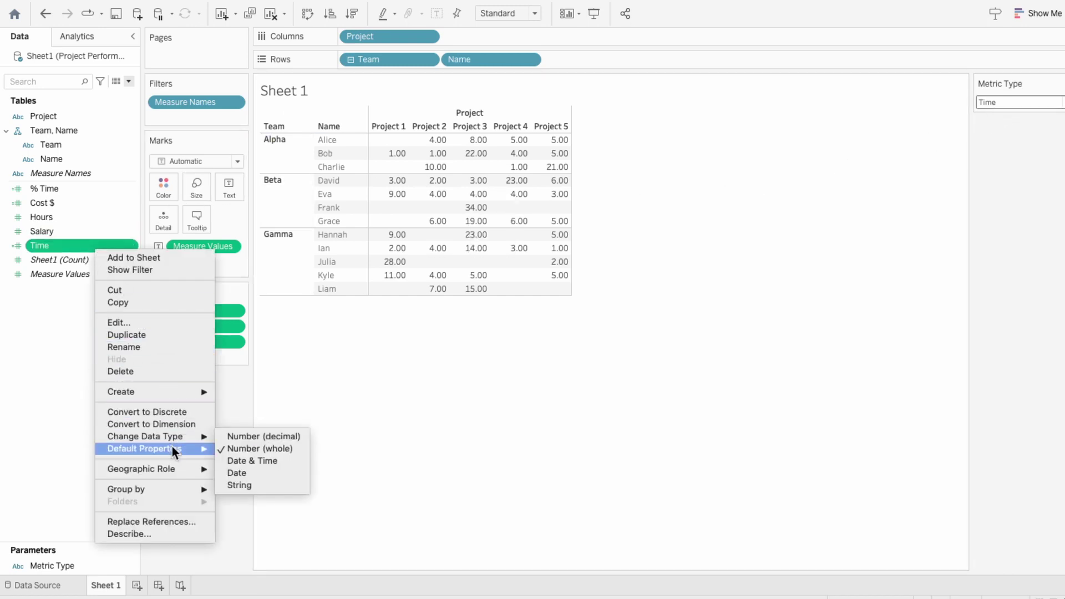
{"action": "left_click", "coordinate": [248, 467]}
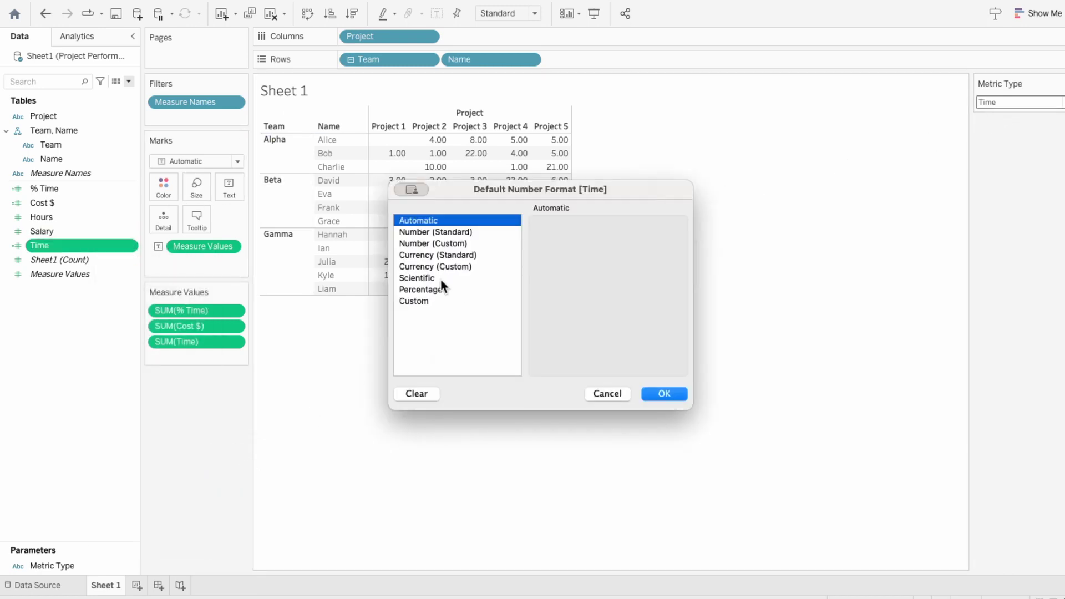
{"action": "left_click", "coordinate": [454, 243]}
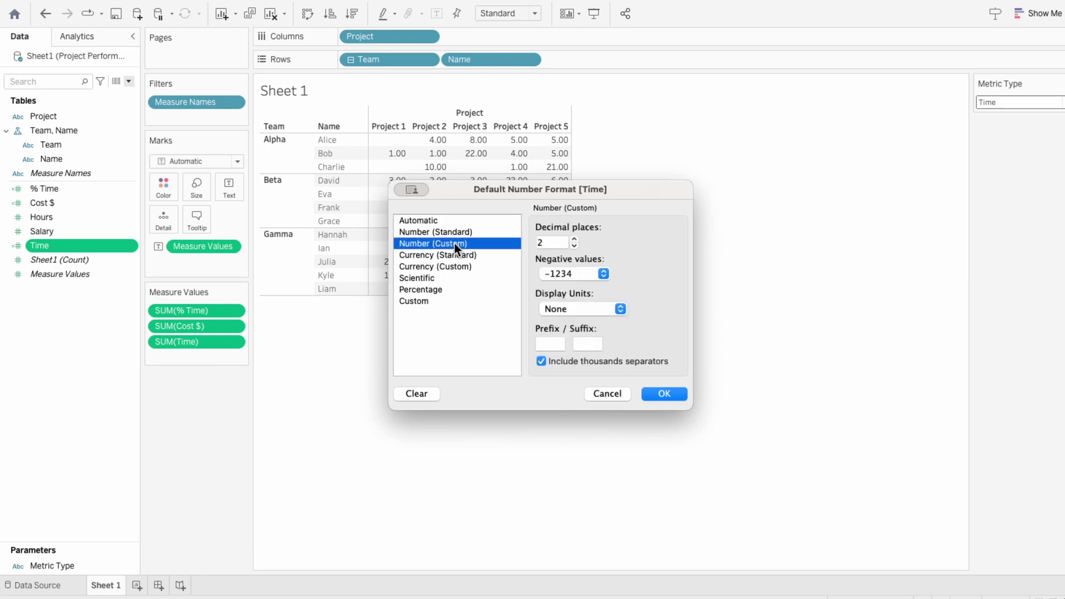
{"action": "left_click", "coordinate": [587, 345]}
{"action": "type", "text": "Hr"}
{"action": "left_click", "coordinate": [665, 393]}
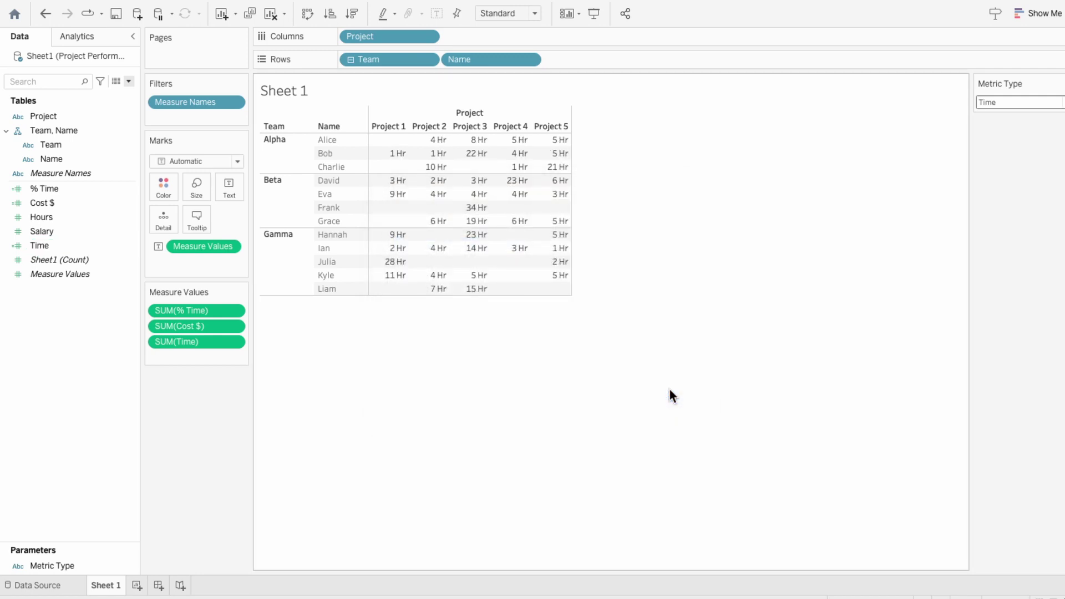
Step: Switch Metric Type to % Time, then to Cost $, to check the table
{"action": "left_click", "coordinate": [1010, 105]}
{"action": "left_click", "coordinate": [1004, 128]}
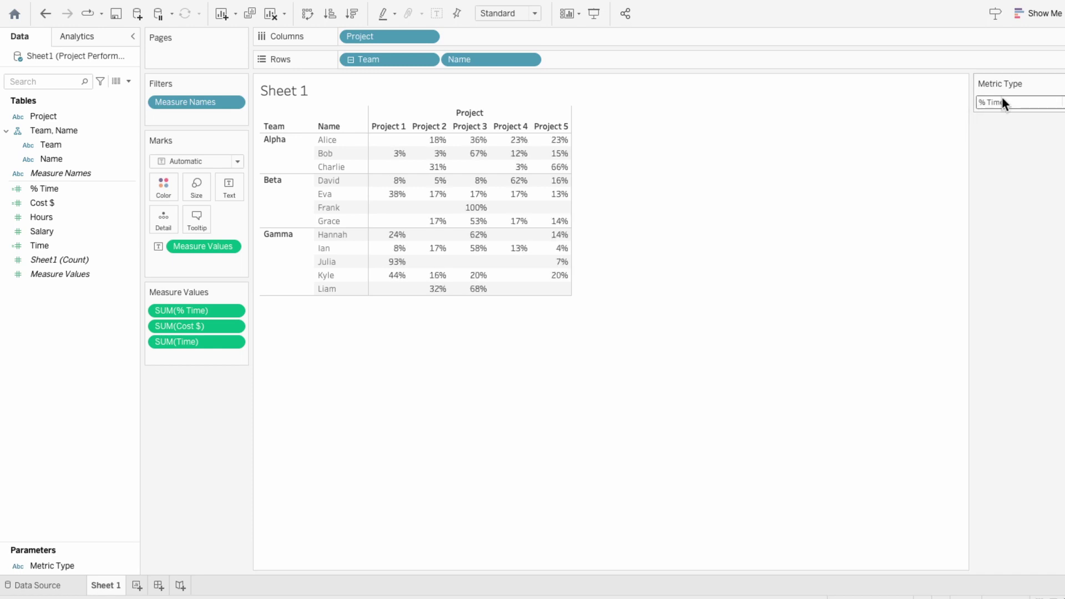
{"action": "left_click", "coordinate": [1002, 103]}
{"action": "left_click", "coordinate": [996, 141]}
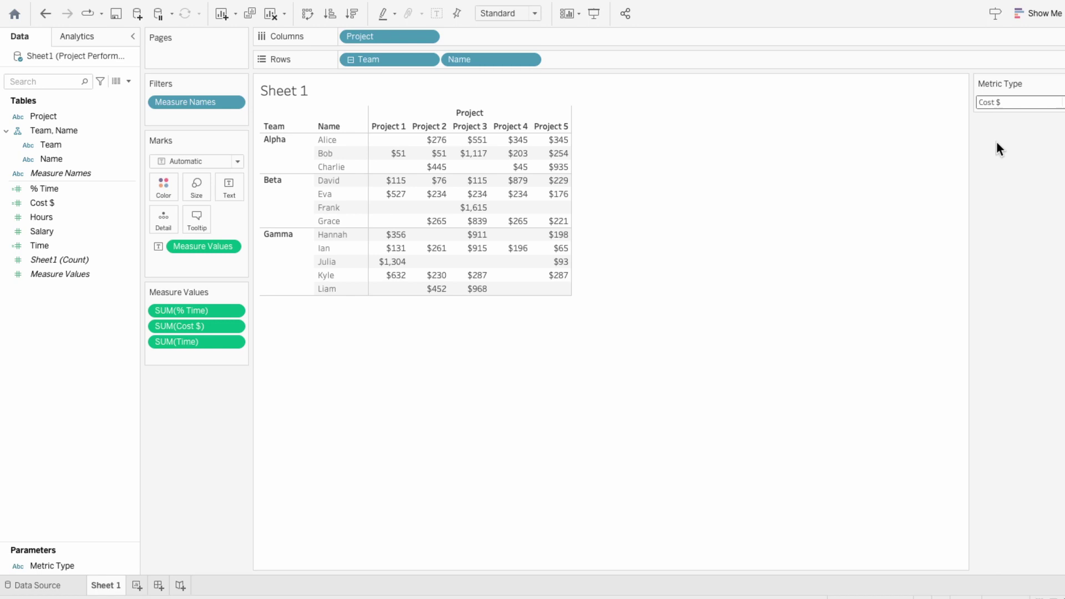
Step: Start a 'Smart Legend' calculation: CASE [Metric Type] WHEN 'Time', Red if SUM([Time]) > 20, else Green
{"action": "left_click", "coordinate": [128, 82]}
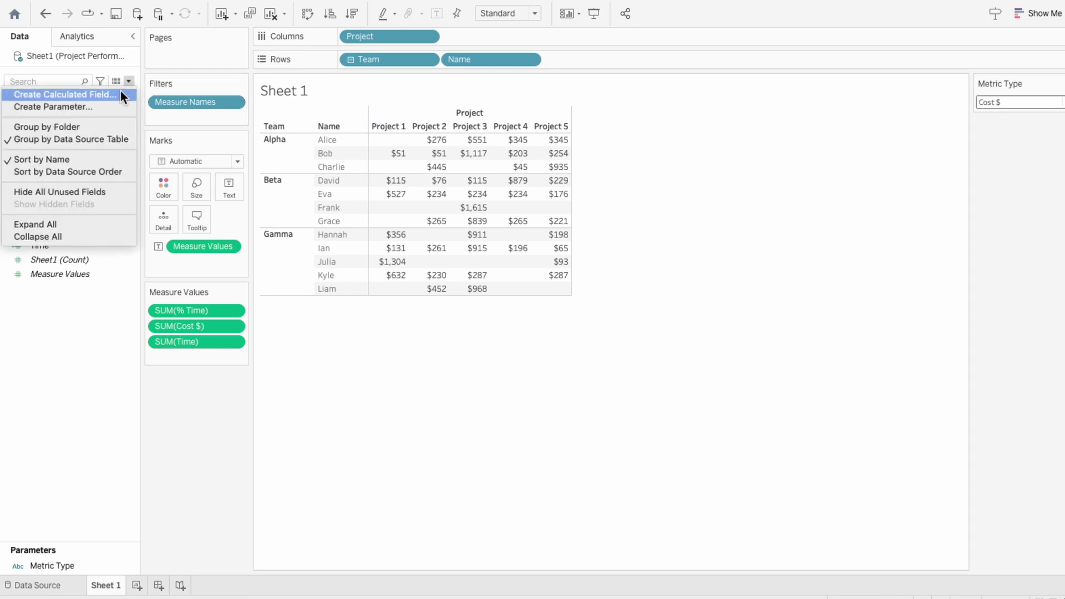
{"action": "left_click", "coordinate": [121, 92]}
{"action": "type", "text": "Smart Legend"}
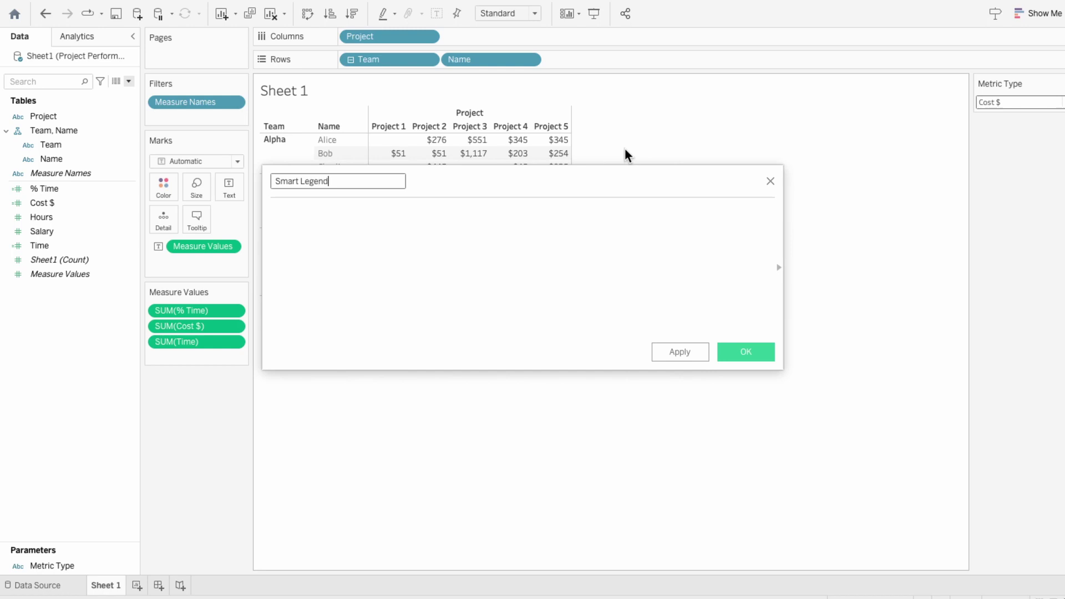
{"action": "key", "text": "Tab"}
{"action": "type", "text": "CASE metri"}
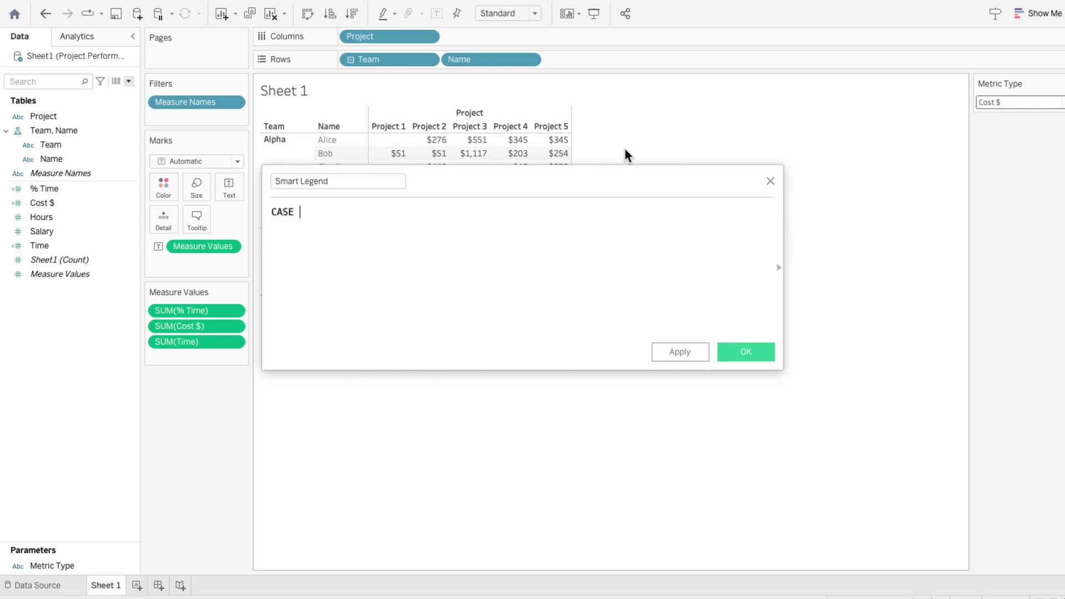
{"action": "key", "text": "Return"}
{"action": "key", "text": "Return"}
{"action": "type", "text": "WHEN '"}
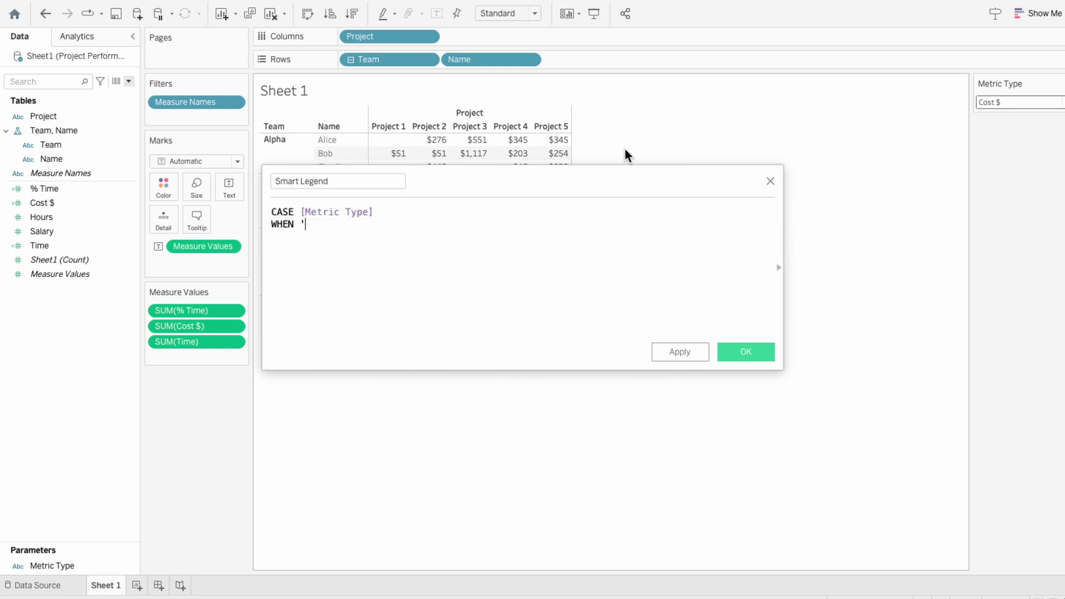
{"action": "type", "text": "Time' THEN IF S"}
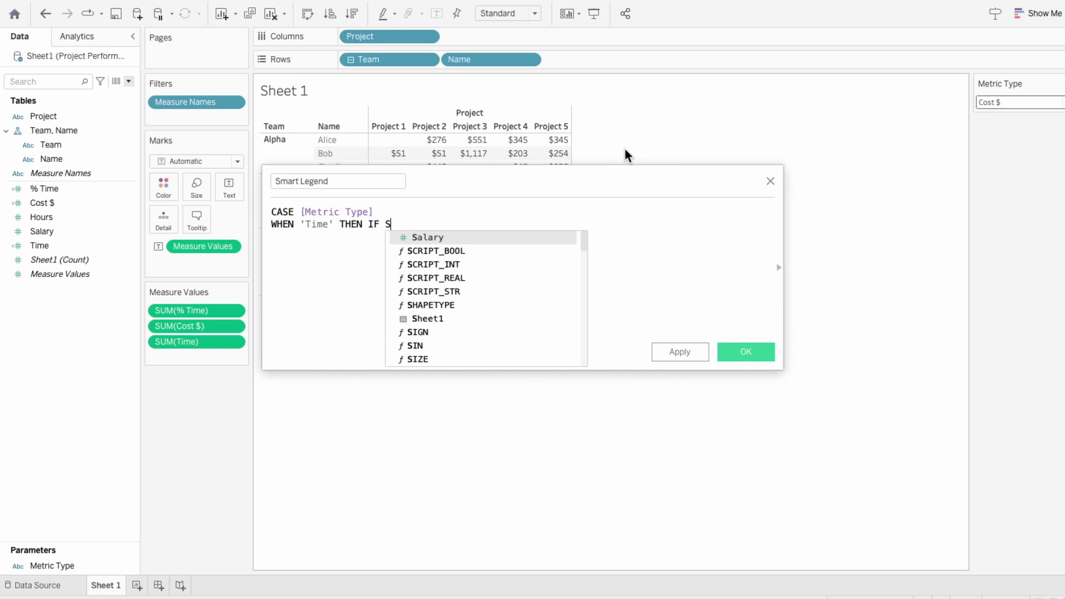
{"action": "type", "text": "UM([Time]) > 20 THE"}
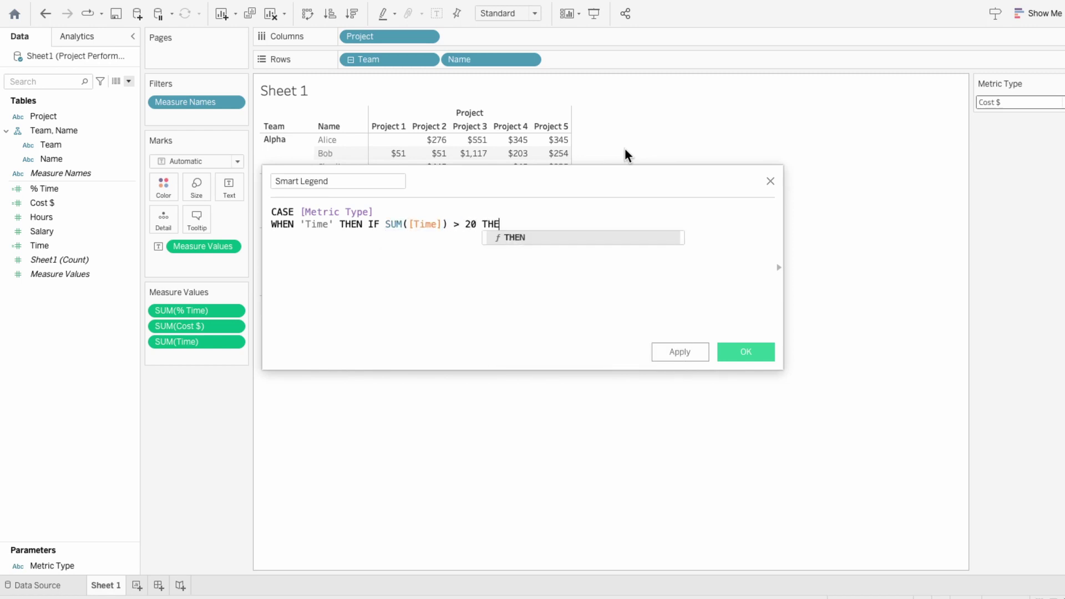
{"action": "type", "text": "N \"Red\" ELSE \"Green\" END"}
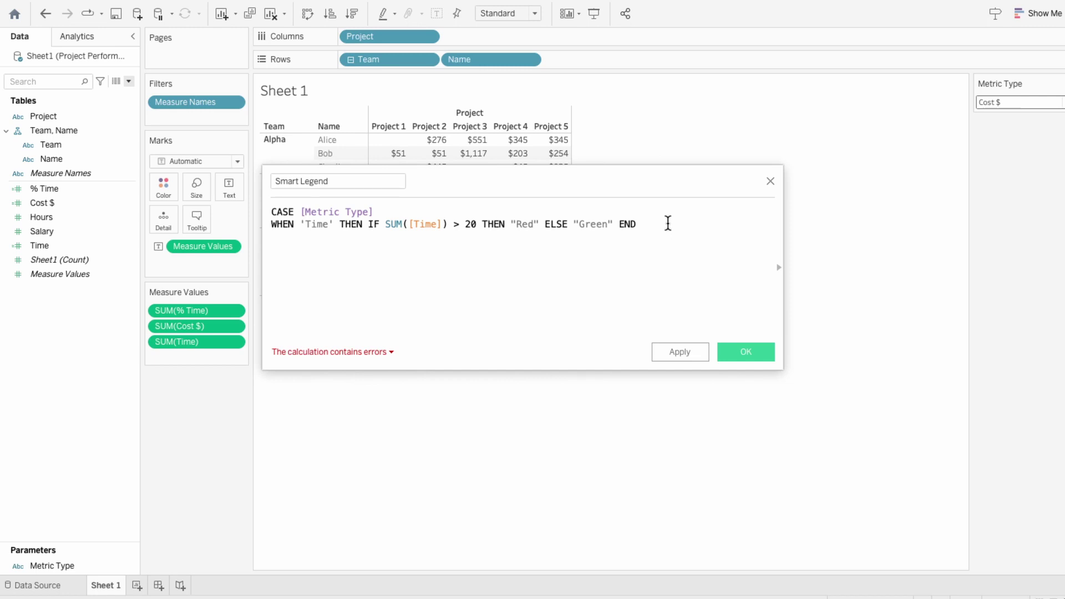
Step: Duplicate the WHEN line twice and close the CASE with END
{"action": "left_click_drag", "start_coordinate": [668, 223], "coordinate": [268, 228]}
{"action": "key", "text": "ctrl+c"}
{"action": "key", "text": "End"}
{"action": "key", "text": "Return"}
{"action": "key", "text": "ctrl+v"}
{"action": "key", "text": "Return"}
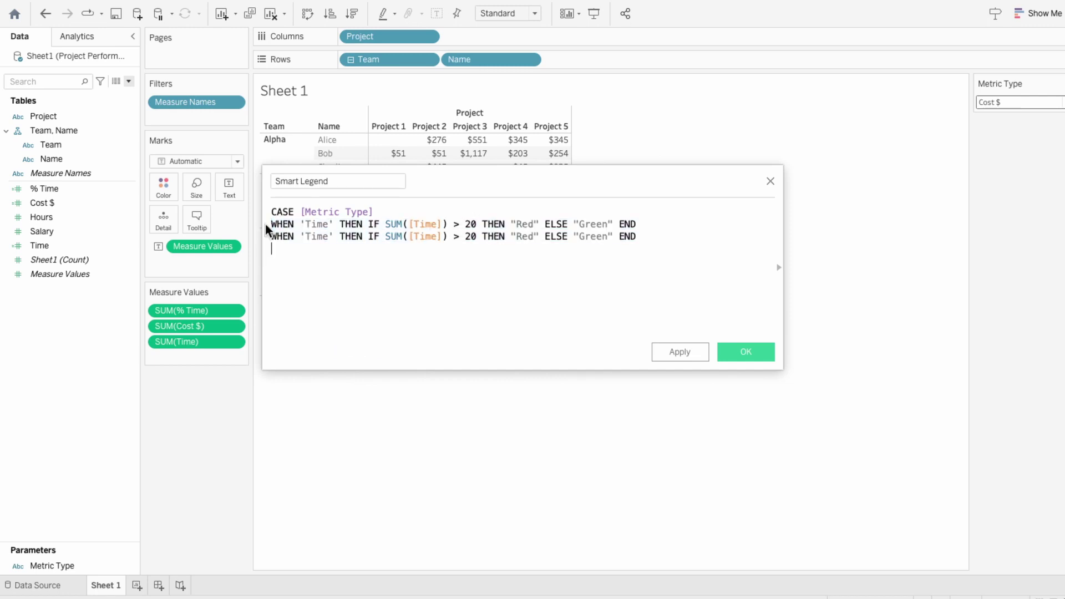
{"action": "key", "text": "ctrl+v"}
{"action": "key", "text": "Return"}
{"action": "type", "text": "END"}
Step: Change the second WHEN line to % Time with a 0.5 threshold
{"action": "double_click", "coordinate": [315, 236]}
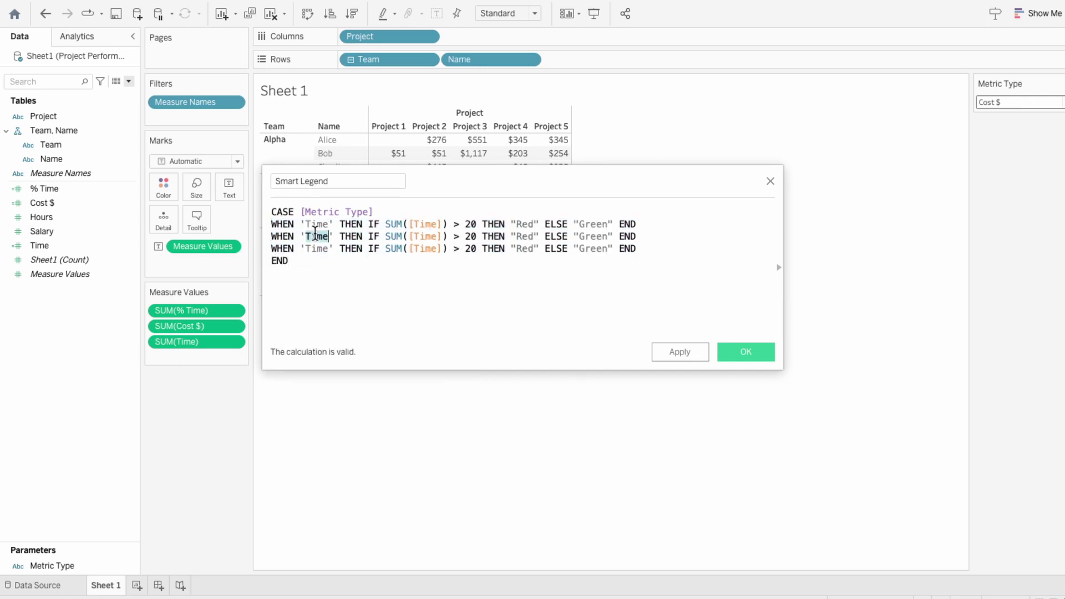
{"action": "left_click", "coordinate": [307, 236]}
{"action": "type", "text": "%"}
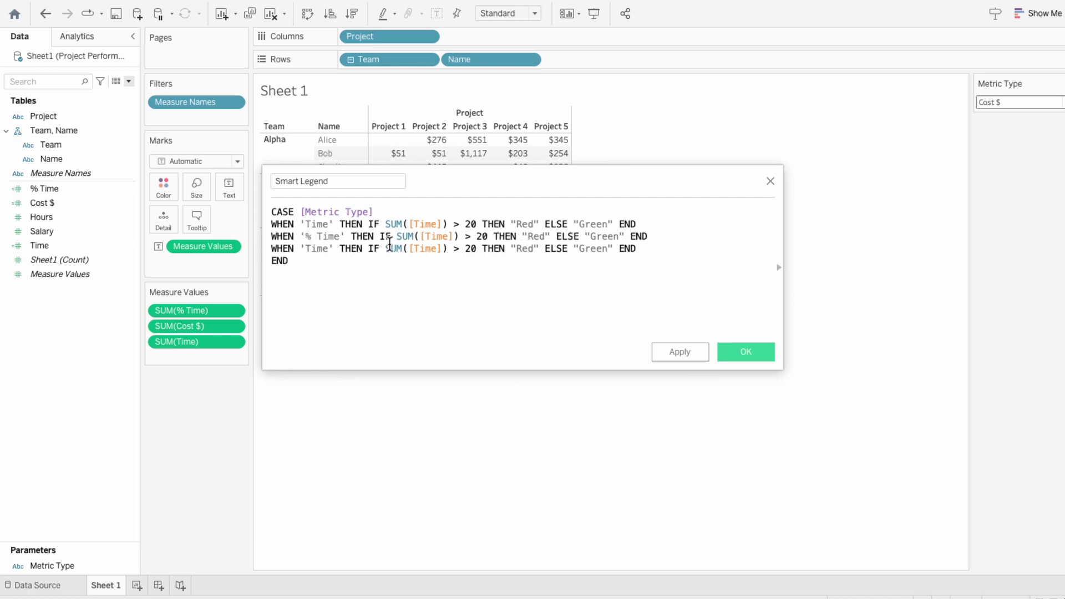
{"action": "left_click", "coordinate": [429, 237]}
{"action": "type", "text": "%"}
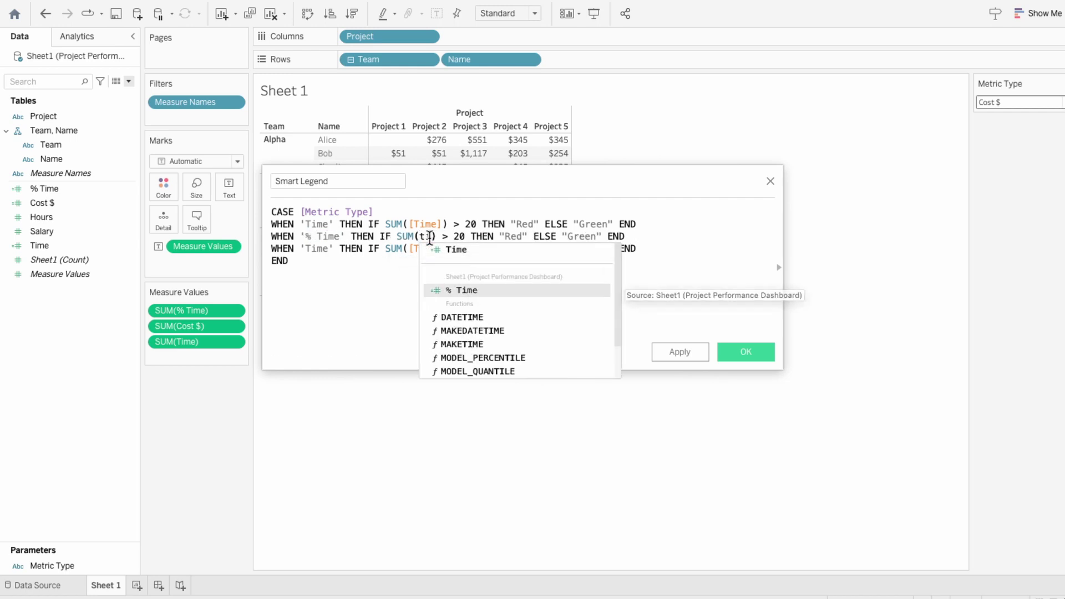
{"action": "double_click", "coordinate": [495, 236]}
{"action": "type", "text": "0.5"}
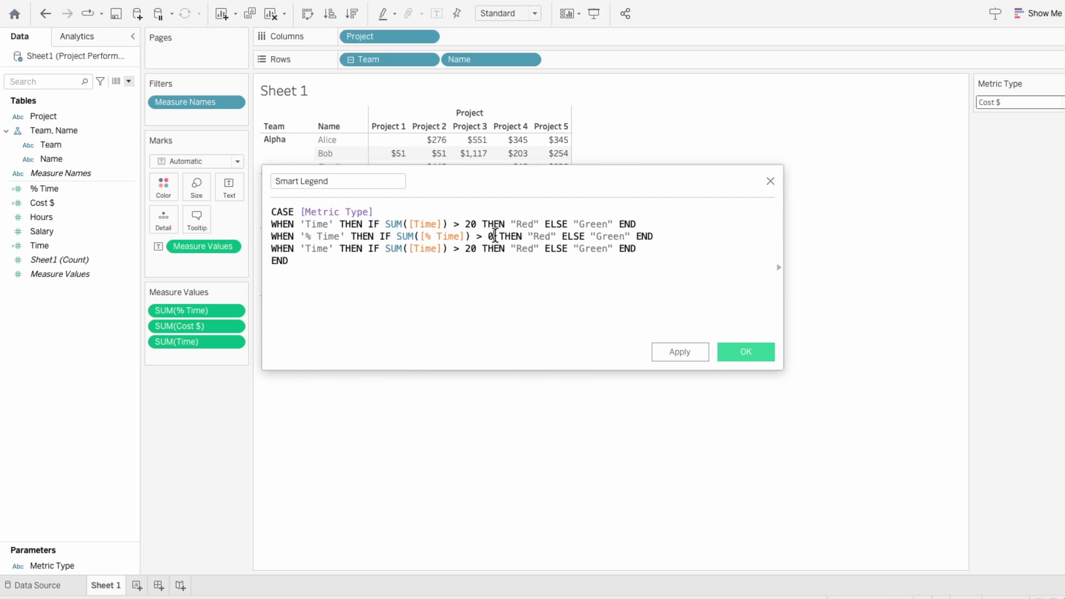
Step: Change the third WHEN line to Cost $ with a 1000 threshold and save
{"action": "double_click", "coordinate": [316, 248]}
{"action": "type", "text": "Cost $"}
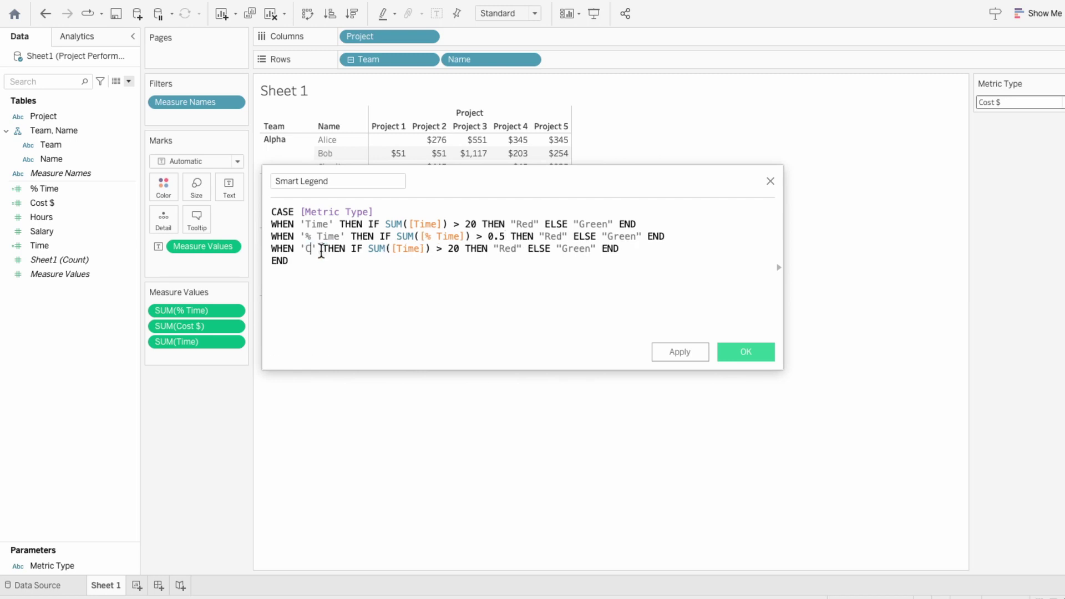
{"action": "double_click", "coordinate": [436, 248]}
{"action": "type", "text": "Cost $"}
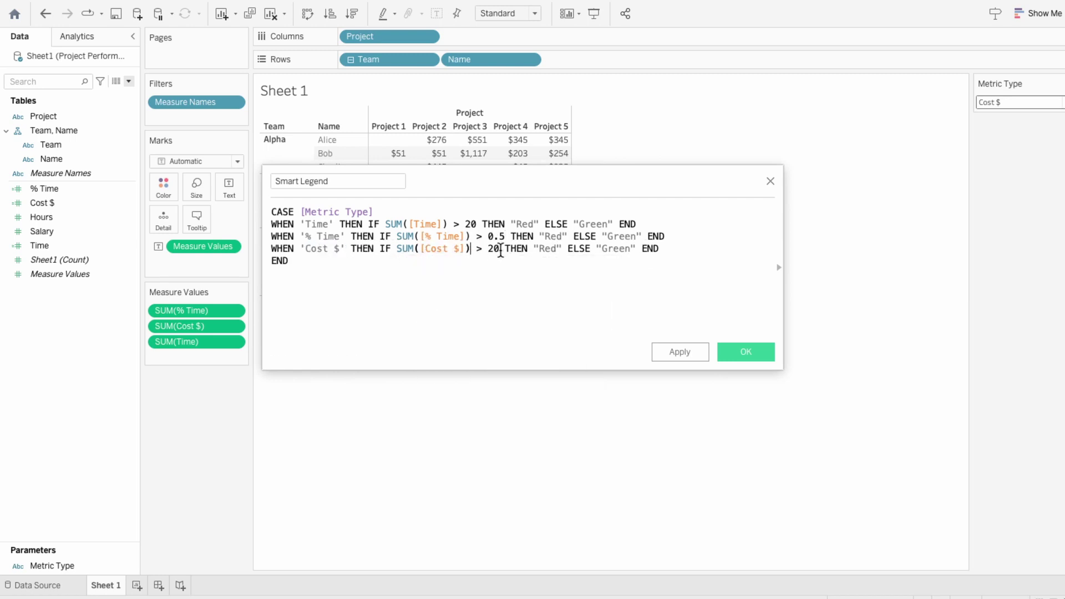
{"action": "double_click", "coordinate": [483, 248]}
{"action": "type", "text": "1000"}
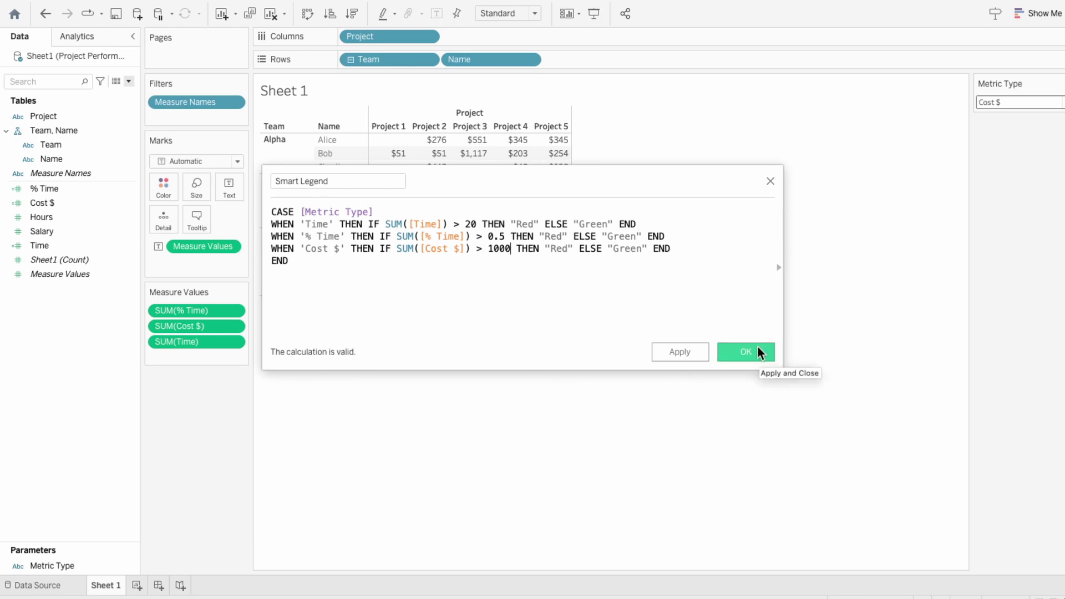
{"action": "left_click", "coordinate": [757, 349]}
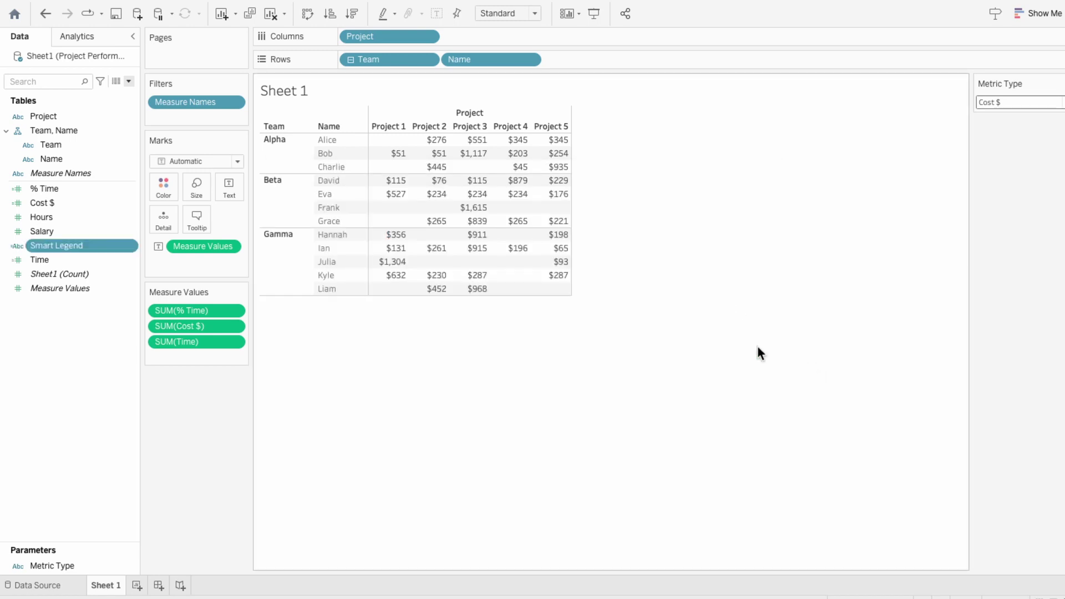
Step: Colour the table by Smart Legend, making Green green and Red red
{"action": "left_click_drag", "start_coordinate": [102, 244], "coordinate": [161, 265]}
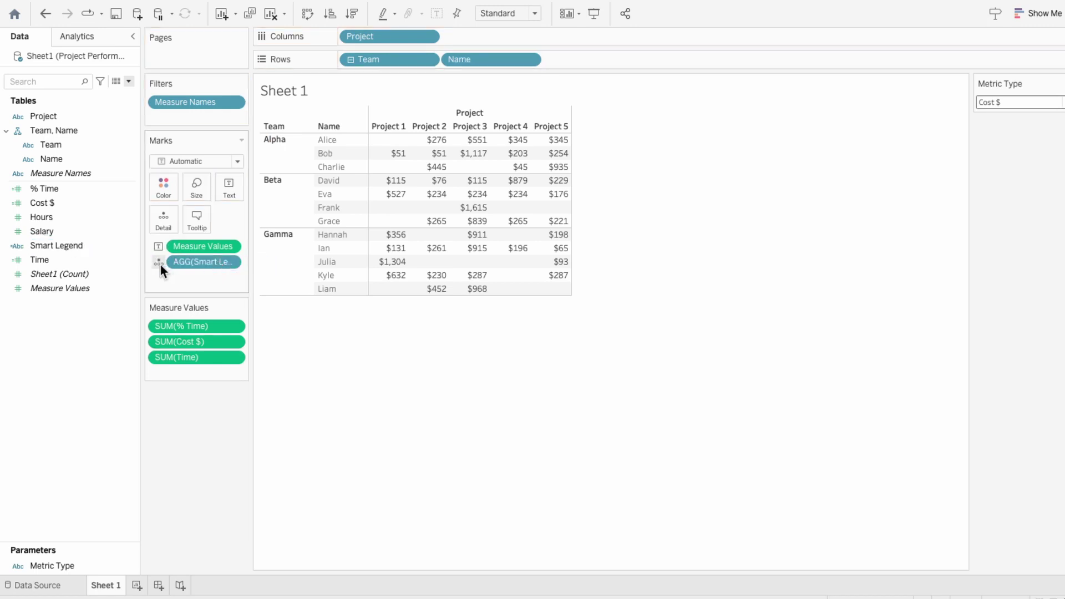
{"action": "left_click", "coordinate": [161, 264]}
{"action": "left_click", "coordinate": [163, 275]}
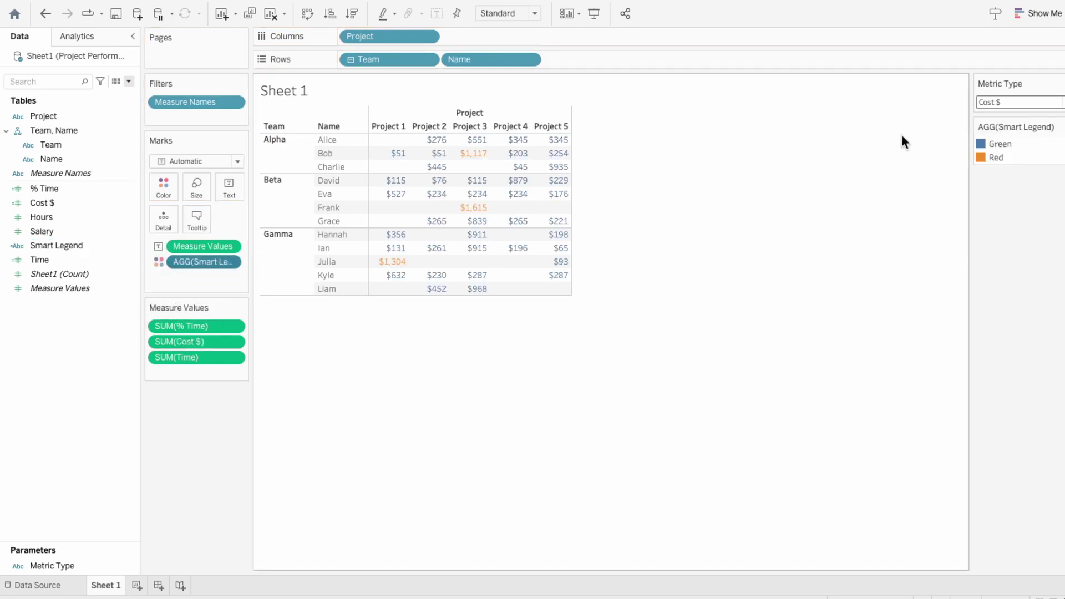
{"action": "left_click", "coordinate": [1056, 127]}
{"action": "left_click", "coordinate": [1040, 137]}
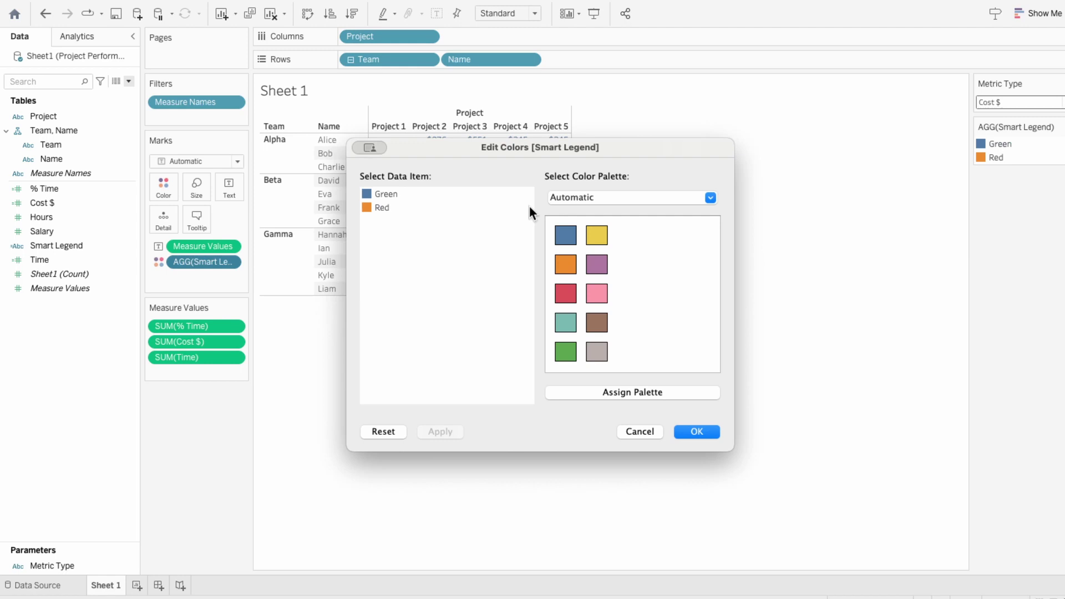
{"action": "left_click", "coordinate": [565, 351]}
{"action": "left_click", "coordinate": [570, 285]}
{"action": "left_click", "coordinate": [714, 431]}
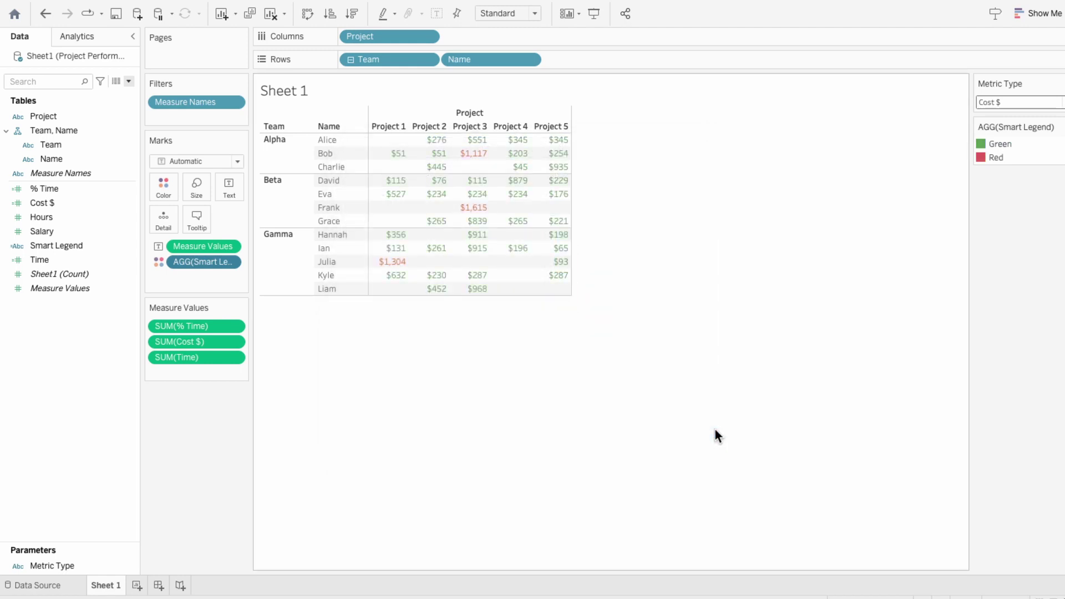
Step: Switch Metric Type to % Time, then back to Time
{"action": "left_click", "coordinate": [1006, 105]}
{"action": "left_click", "coordinate": [1009, 122]}
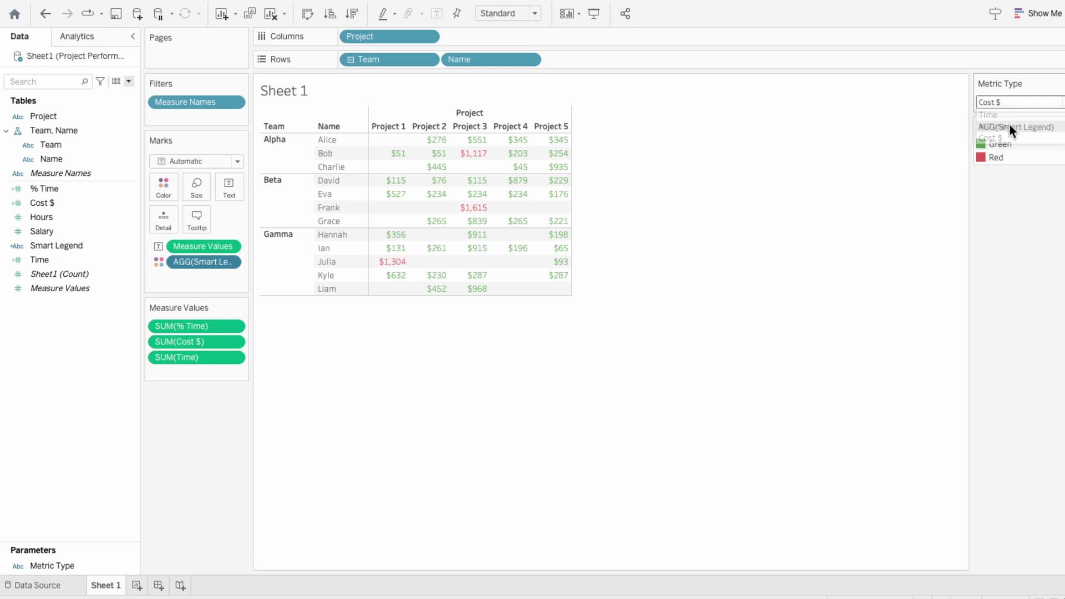
{"action": "left_click", "coordinate": [1006, 105]}
{"action": "left_click", "coordinate": [1006, 112]}
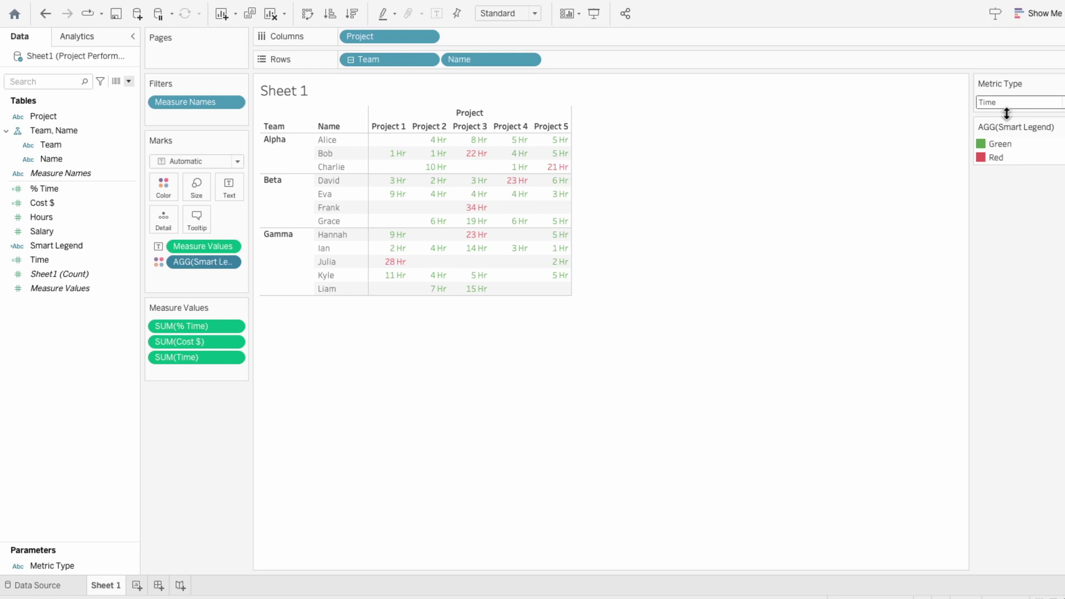
Step: Add grand totals for both rows and columns
{"action": "left_click", "coordinate": [322, 7]}
{"action": "mouse_move", "coordinate": [319, 145]}
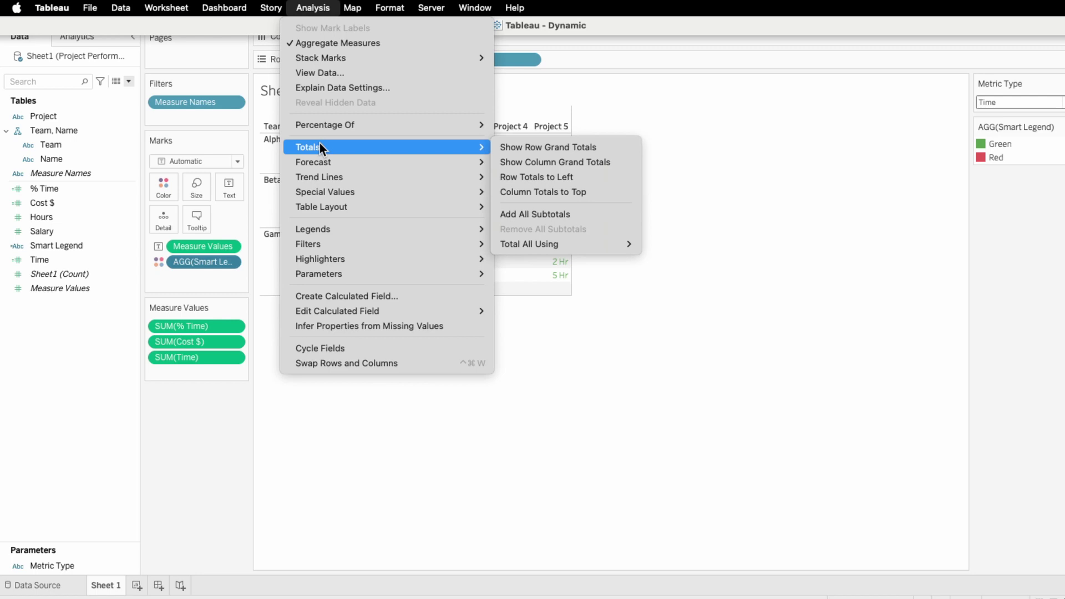
{"action": "left_click", "coordinate": [506, 147]}
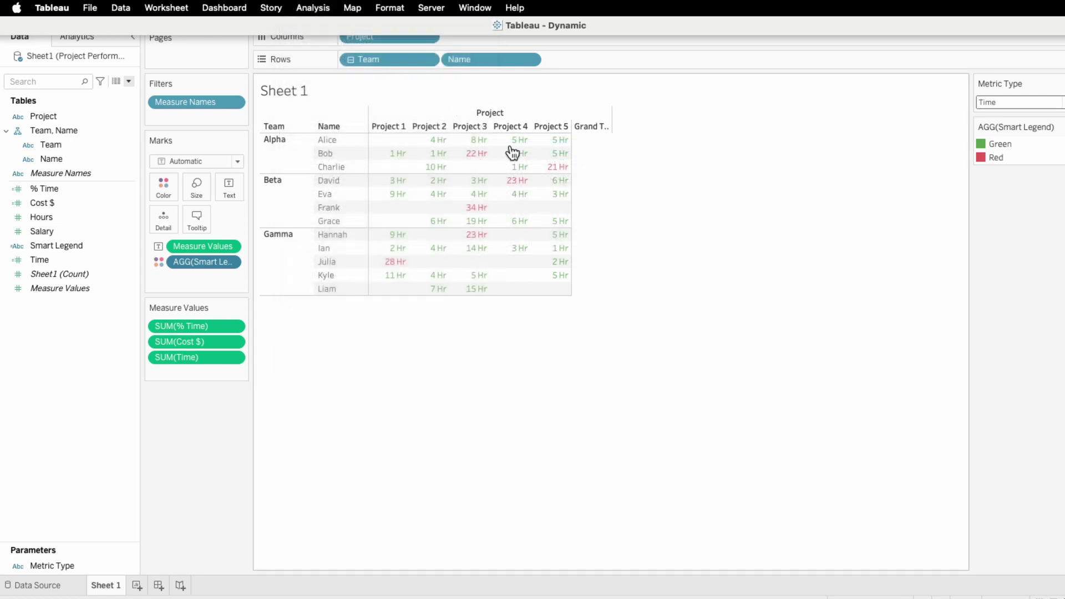
{"action": "left_click", "coordinate": [312, 7]}
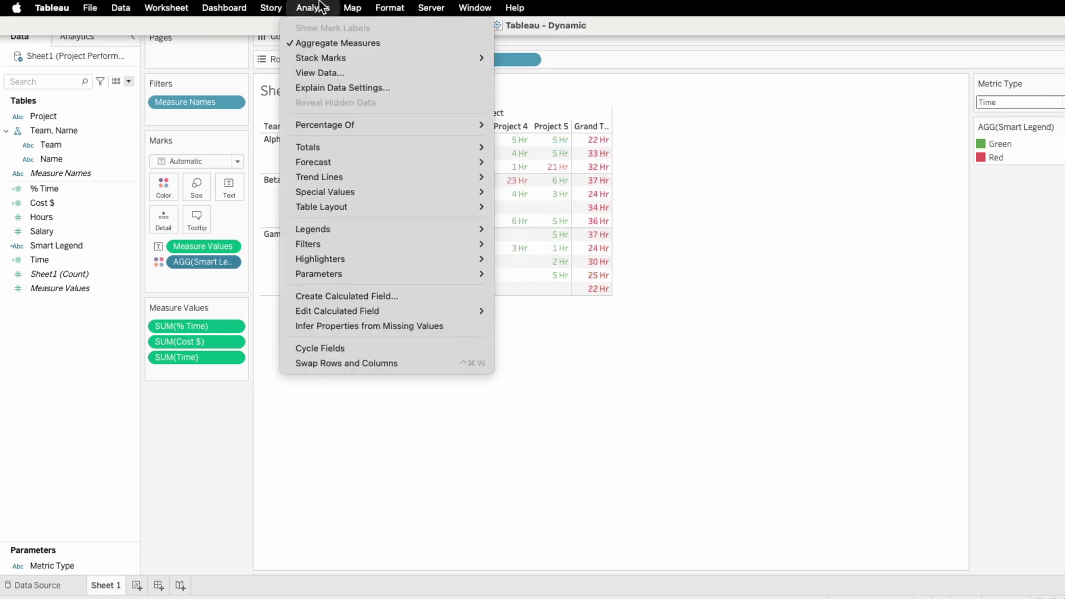
{"action": "mouse_move", "coordinate": [434, 151]}
{"action": "left_click", "coordinate": [538, 163]}
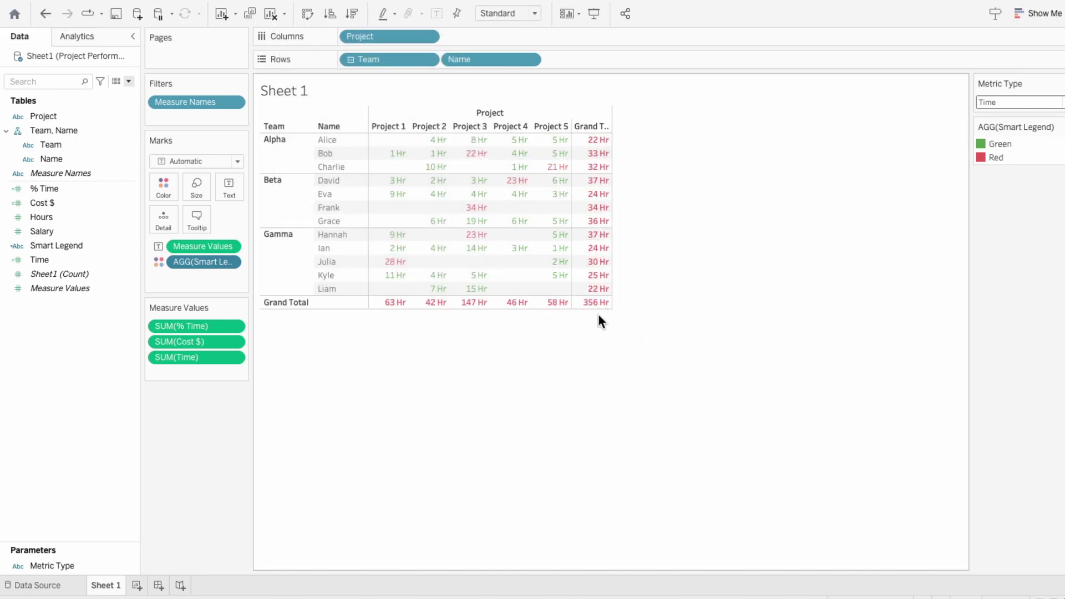
Step: Exclude totals from Smart Legend colouring and make #Missing the darkest Gray swatch
{"action": "right_click", "coordinate": [197, 262]}
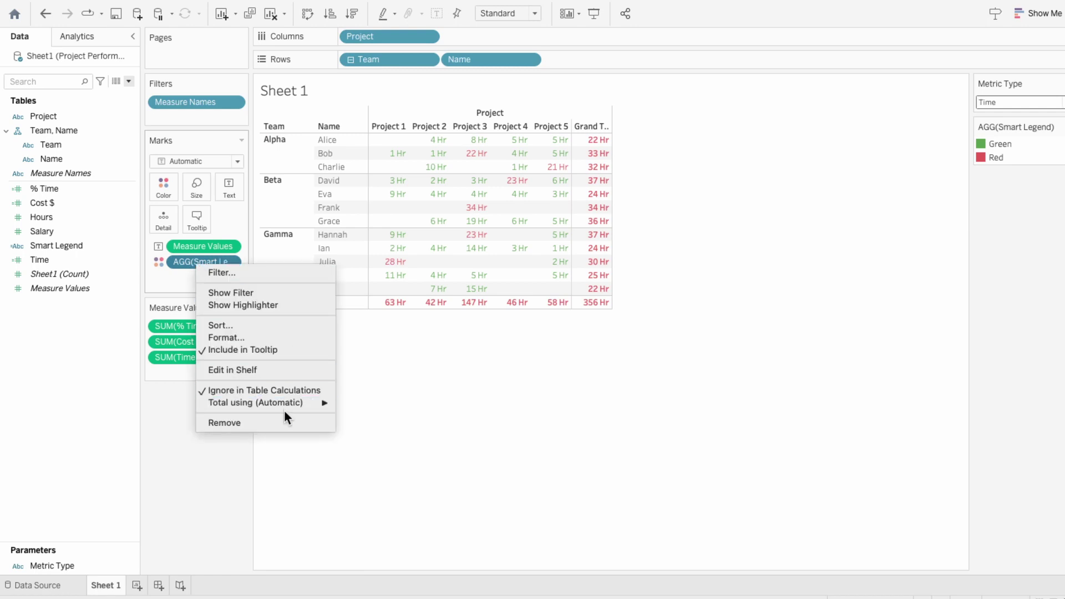
{"action": "mouse_move", "coordinate": [285, 404]}
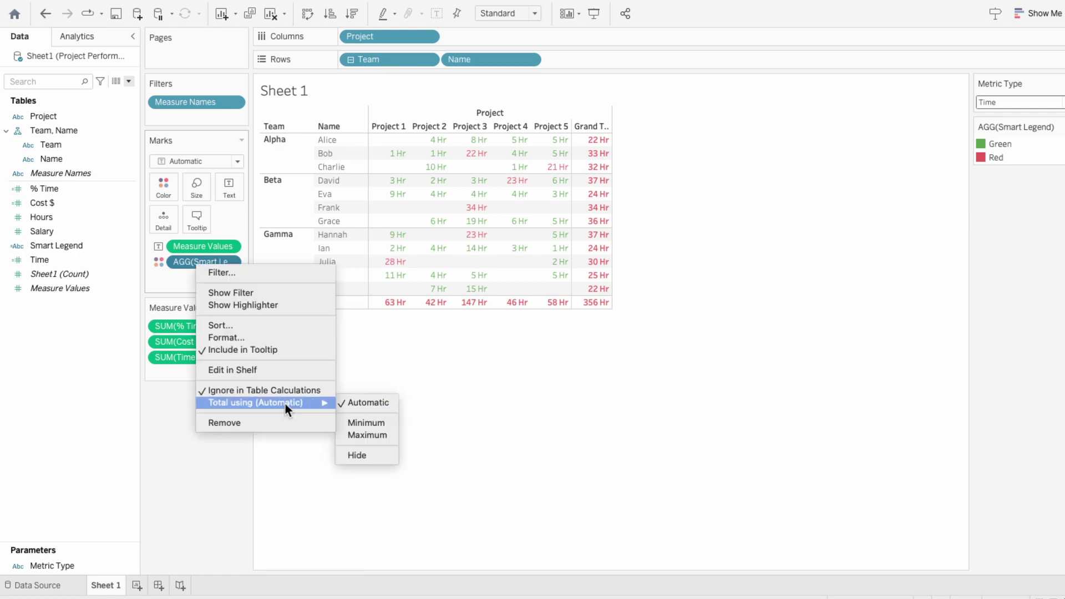
{"action": "left_click", "coordinate": [357, 452]}
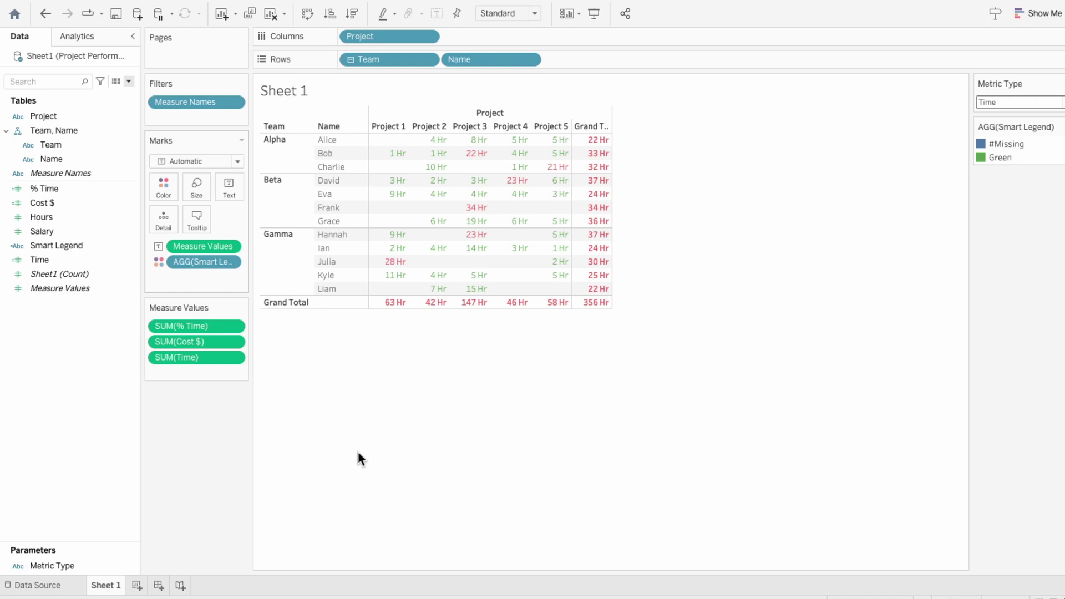
{"action": "left_click", "coordinate": [1060, 127]}
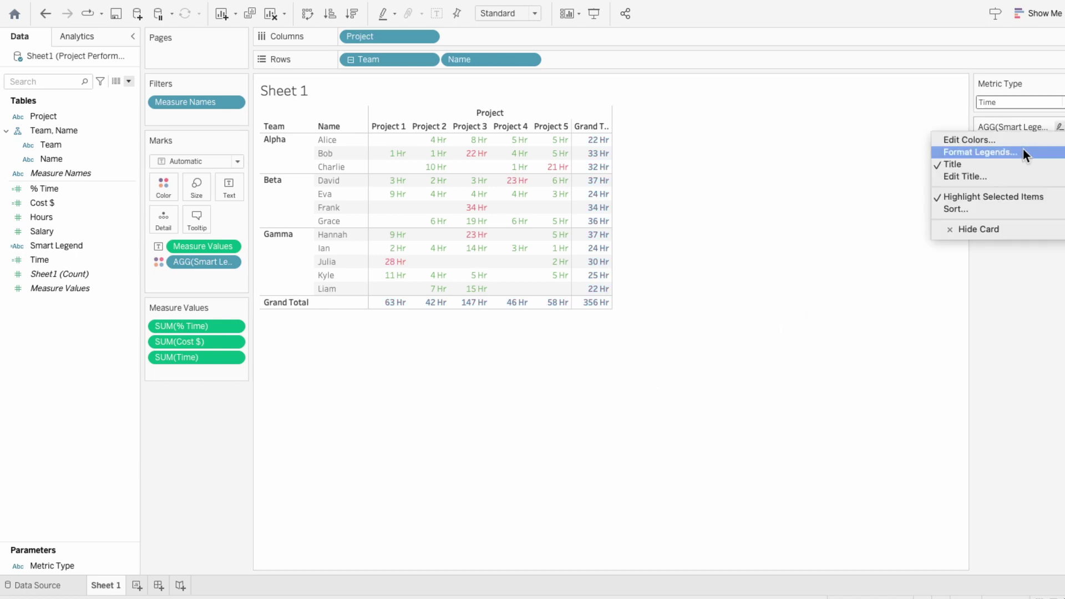
{"action": "left_click", "coordinate": [1019, 142]}
{"action": "left_click", "coordinate": [376, 195]}
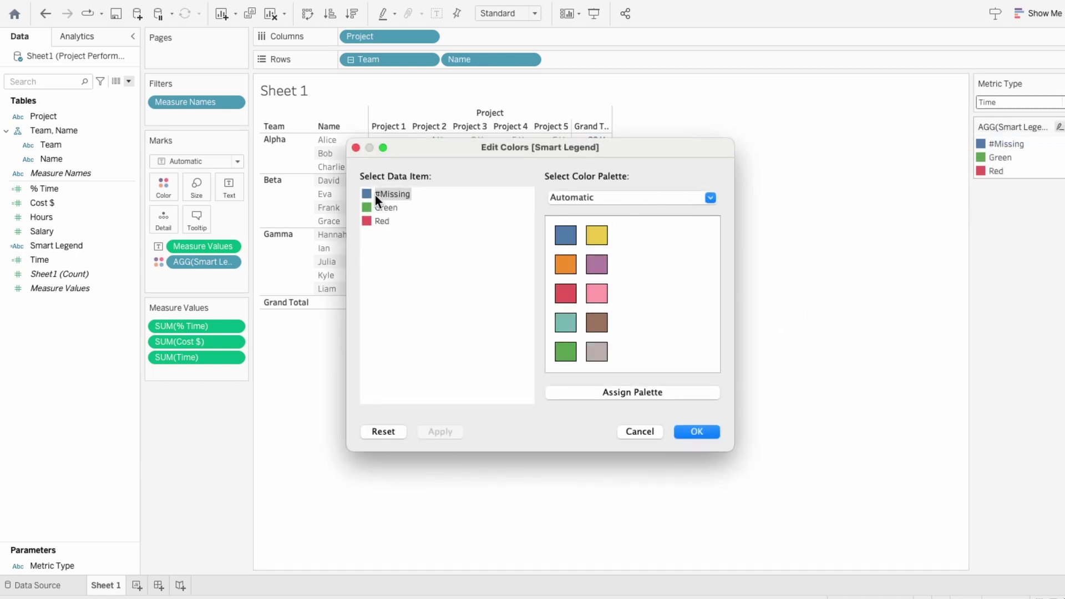
{"action": "left_click", "coordinate": [604, 197]}
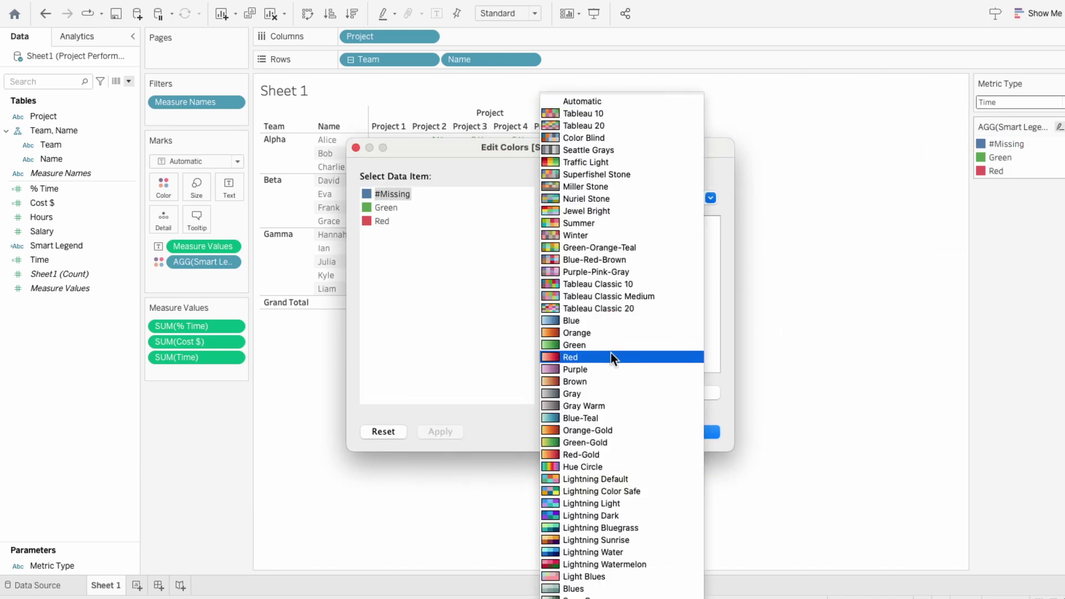
{"action": "left_click", "coordinate": [599, 395]}
{"action": "left_click", "coordinate": [665, 353]}
{"action": "left_click", "coordinate": [701, 432]}
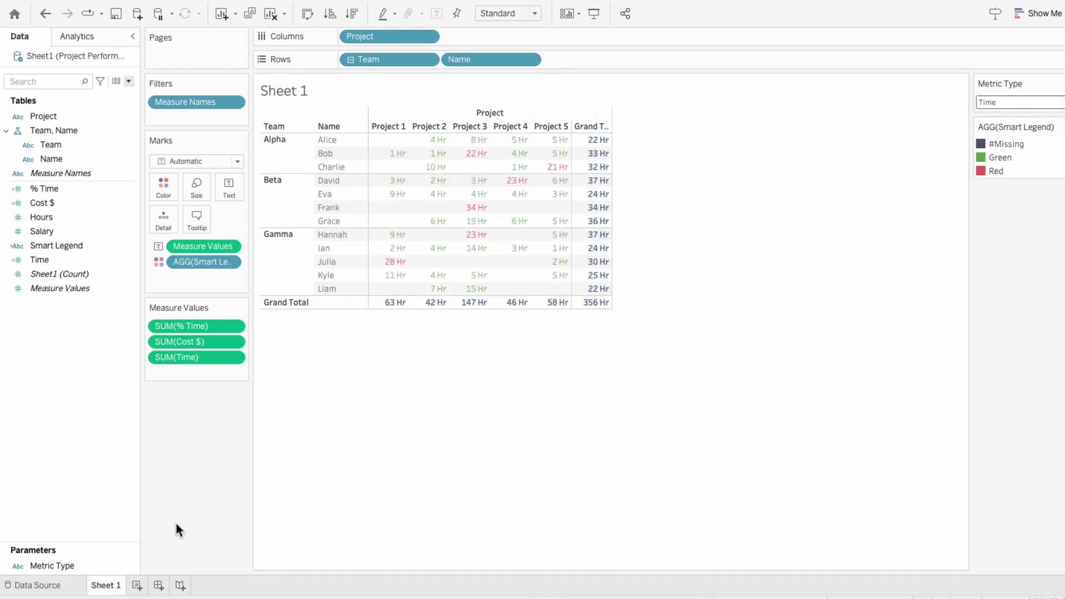
Step: Rename Sheet 1 to 'Table' and add a new sheet named 'Box'
{"action": "double_click", "coordinate": [106, 585]}
{"action": "type", "text": "Table"}
{"action": "key", "text": "Return"}
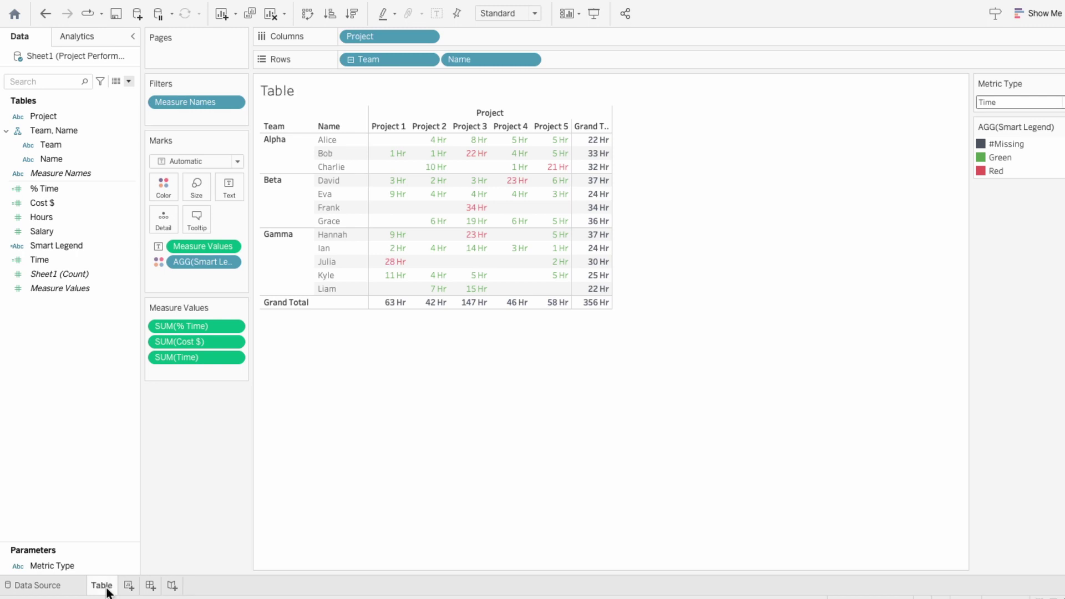
{"action": "left_click", "coordinate": [128, 586]}
{"action": "double_click", "coordinate": [127, 586]}
{"action": "type", "text": "Box"}
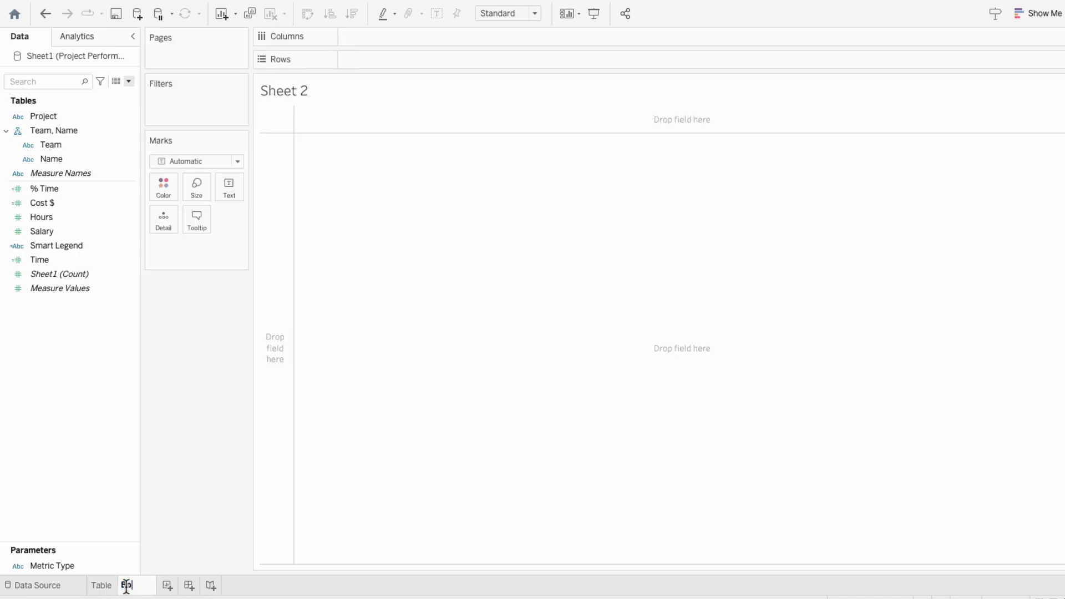
{"action": "key", "text": "Return"}
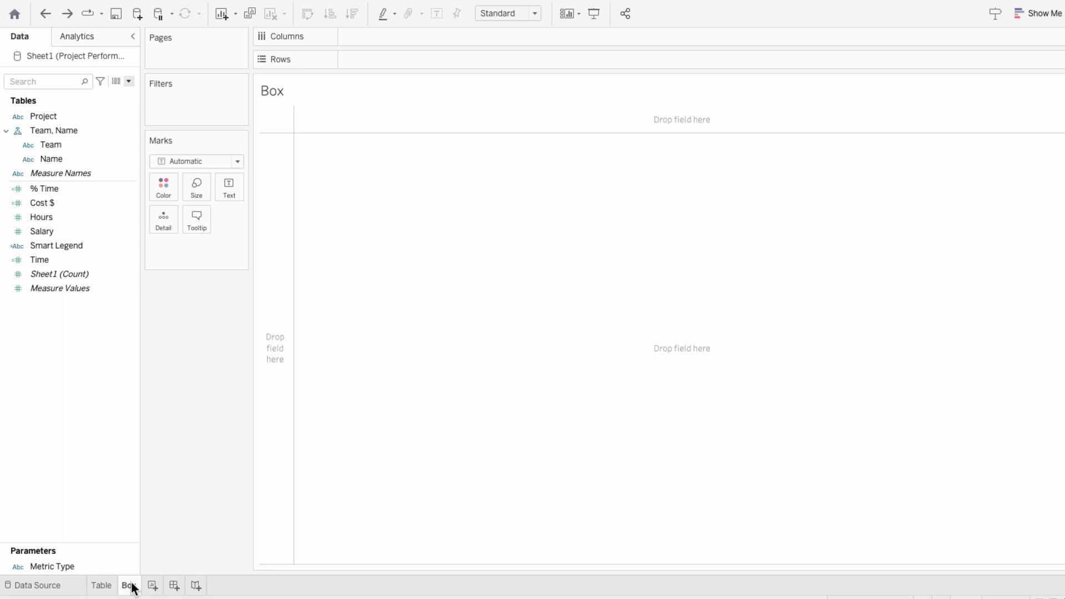
Step: Create a 'Rounded Box' calculated field returning "" and use it as the mark's Label
{"action": "left_click", "coordinate": [128, 81]}
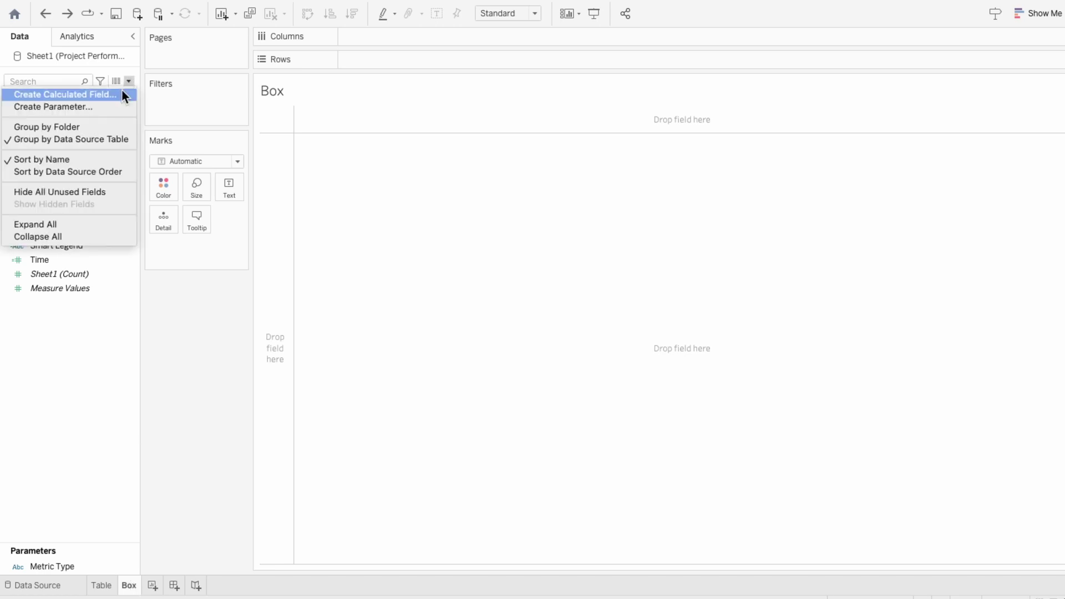
{"action": "left_click", "coordinate": [122, 90]}
{"action": "type", "text": "Rounded Box"}
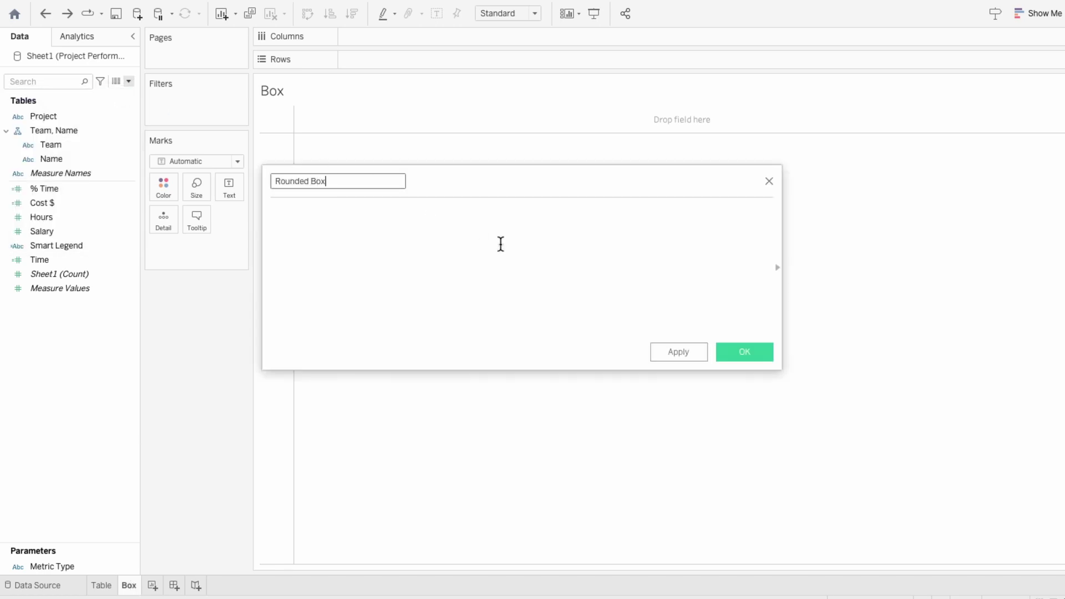
{"action": "key", "text": "Tab"}
{"action": "type", "text": "\"\""}
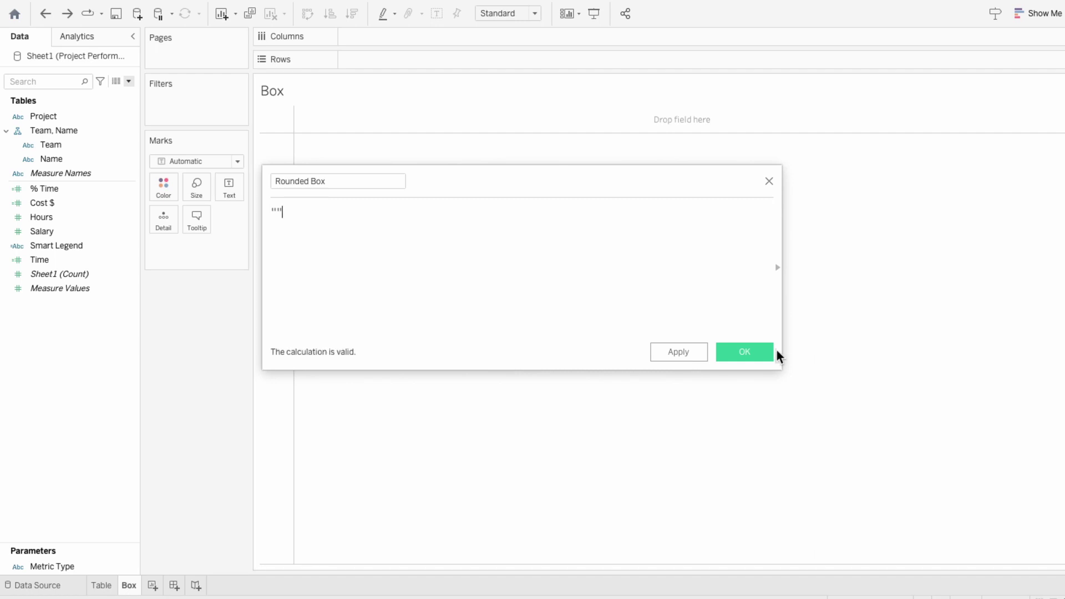
{"action": "left_click", "coordinate": [770, 353]}
{"action": "left_click_drag", "start_coordinate": [92, 136], "coordinate": [202, 267]}
{"action": "left_click", "coordinate": [160, 247]}
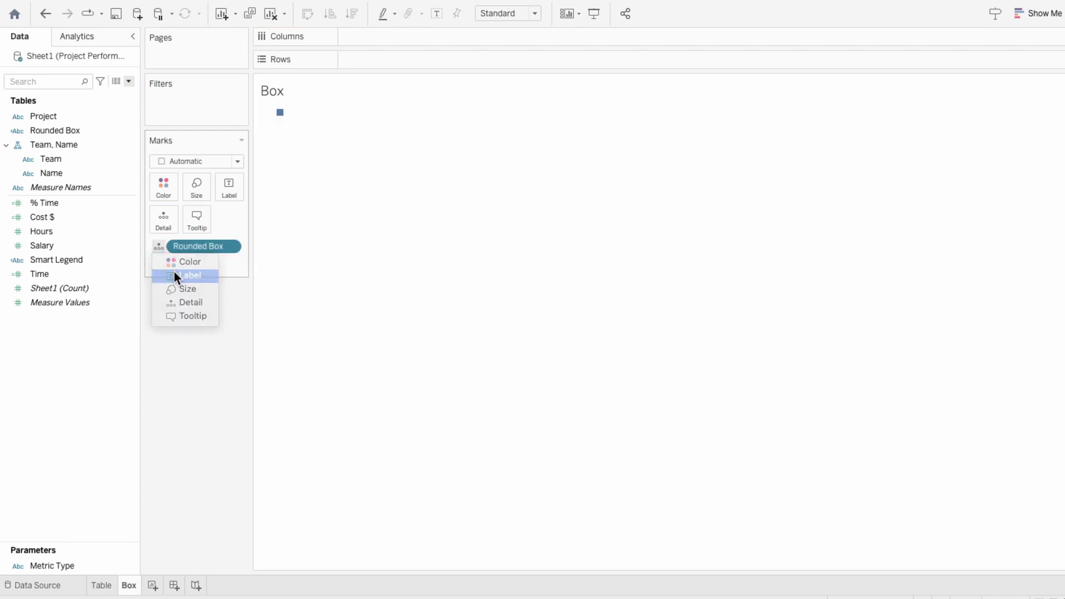
{"action": "left_click", "coordinate": [175, 274]}
Step: Add an empty area annotation to the Rounded Box mark
{"action": "right_click", "coordinate": [287, 111]}
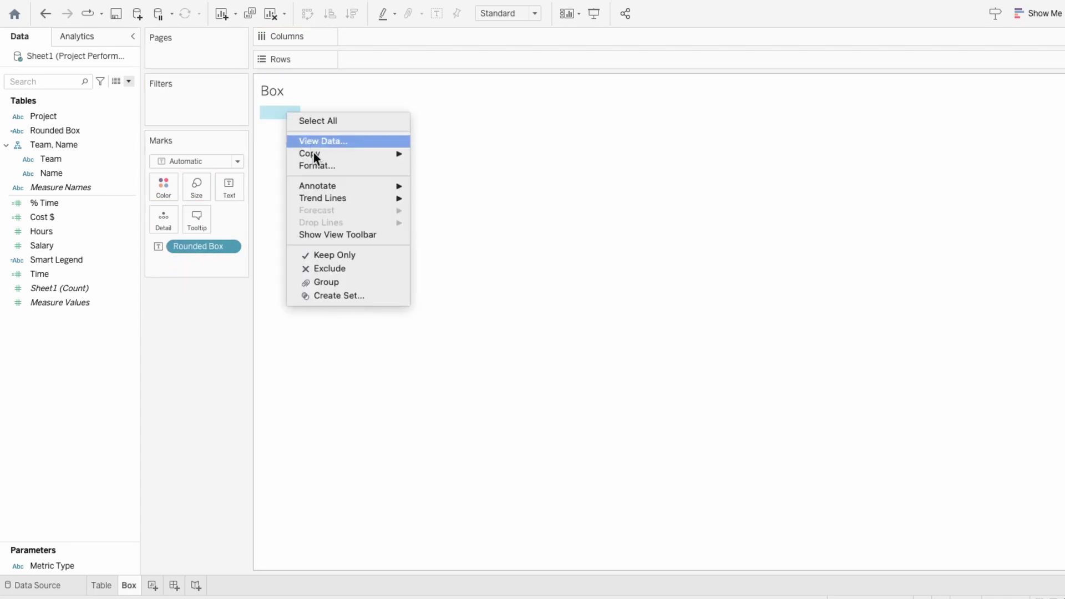
{"action": "mouse_move", "coordinate": [320, 186]}
{"action": "left_click", "coordinate": [439, 211]}
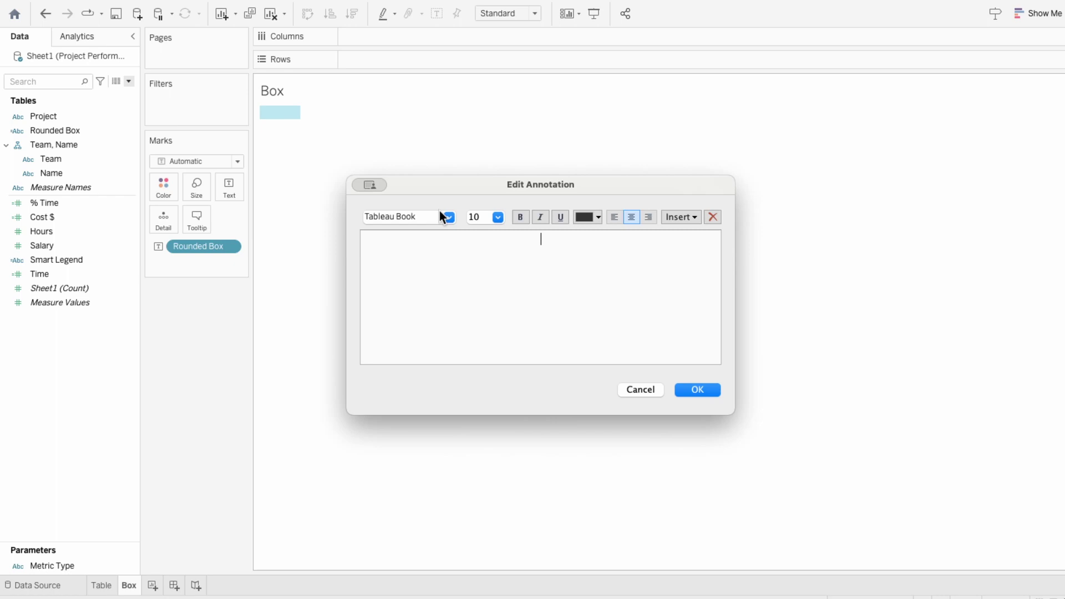
{"action": "left_click", "coordinate": [699, 389]}
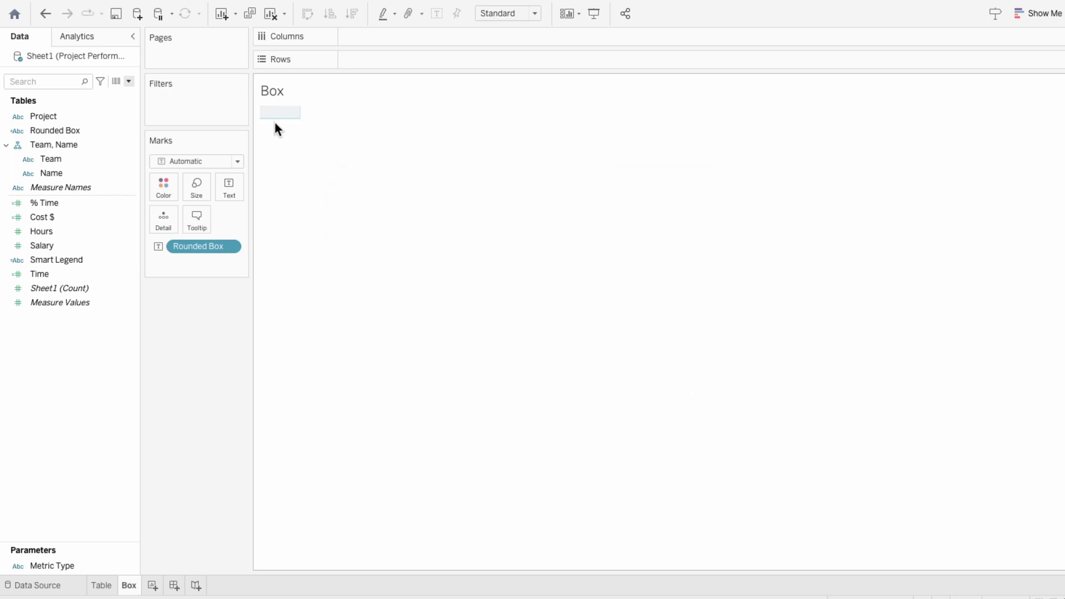
Step: Format the annotation with a pale fill, Very Rounded corners and no line
{"action": "right_click", "coordinate": [275, 113]}
{"action": "left_click", "coordinate": [291, 131]}
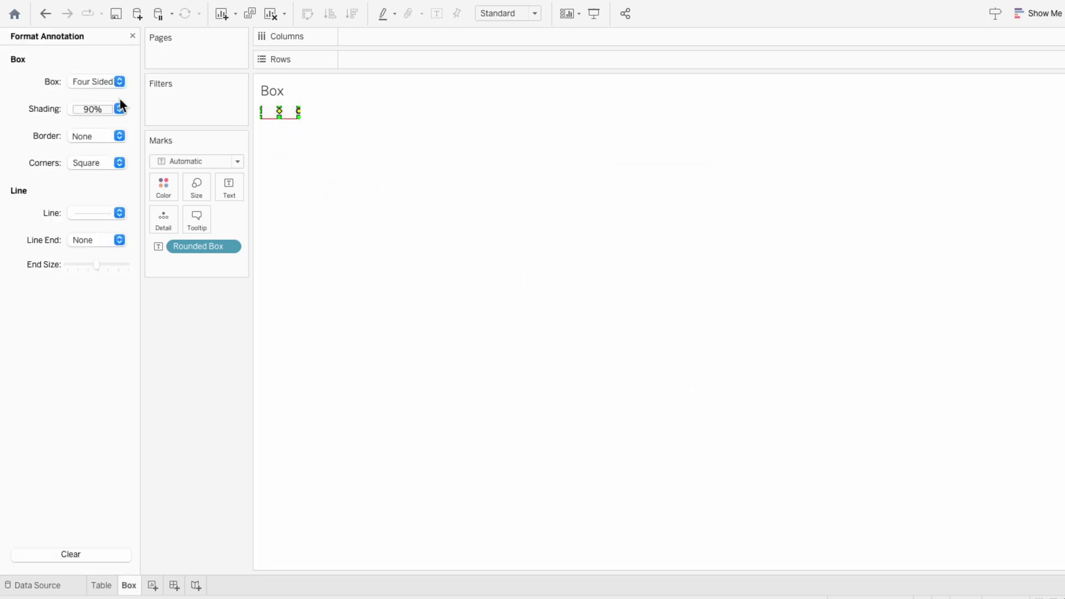
{"action": "left_click", "coordinate": [118, 107]}
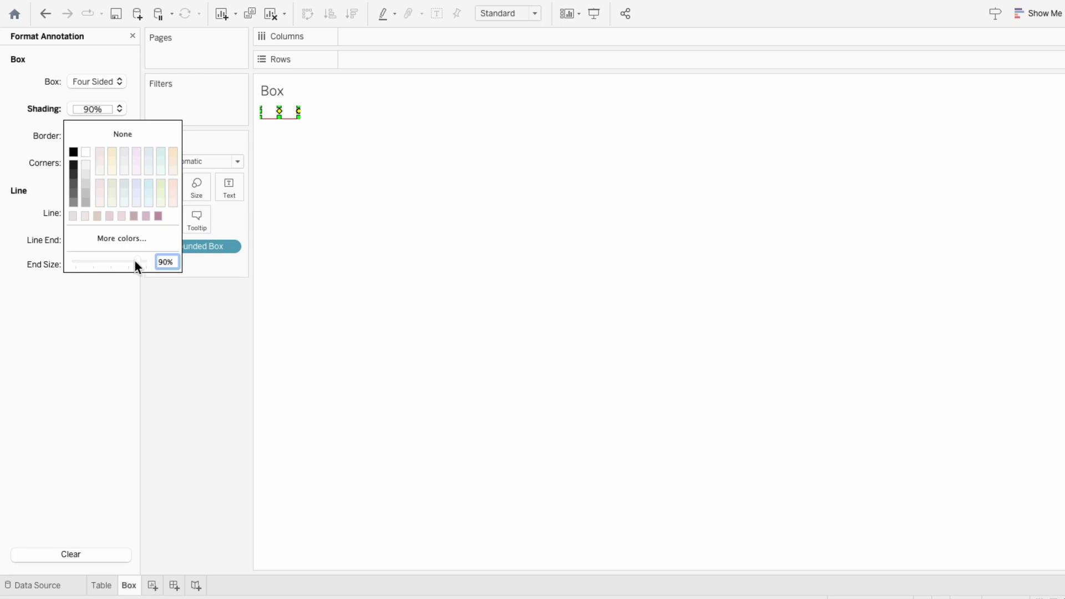
{"action": "left_click", "coordinate": [99, 217]}
{"action": "left_click", "coordinate": [41, 142]}
{"action": "left_click", "coordinate": [93, 163]}
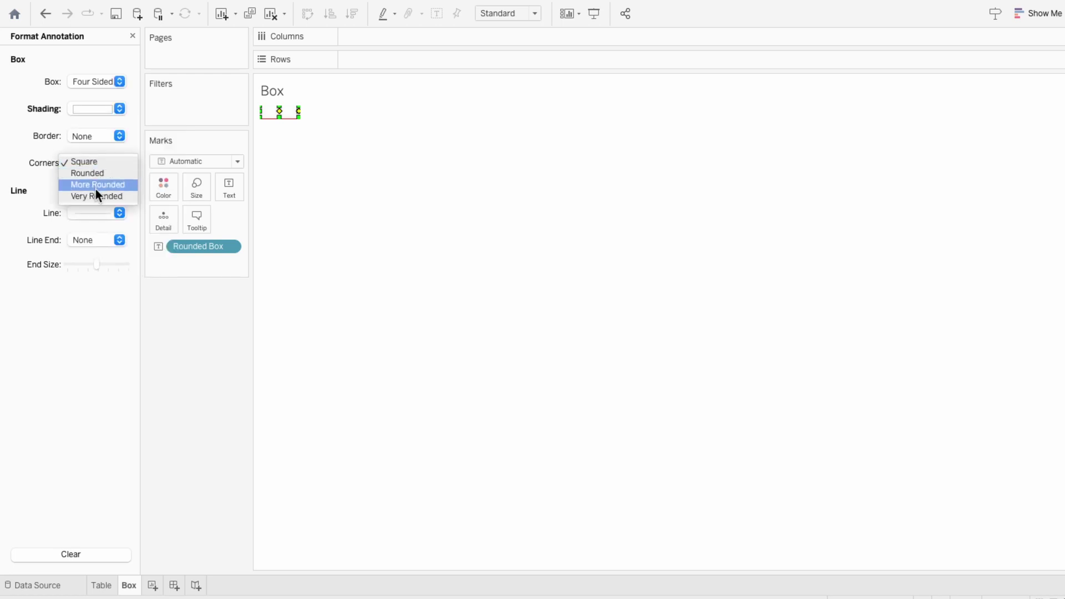
{"action": "left_click", "coordinate": [93, 196]}
{"action": "left_click", "coordinate": [89, 211]}
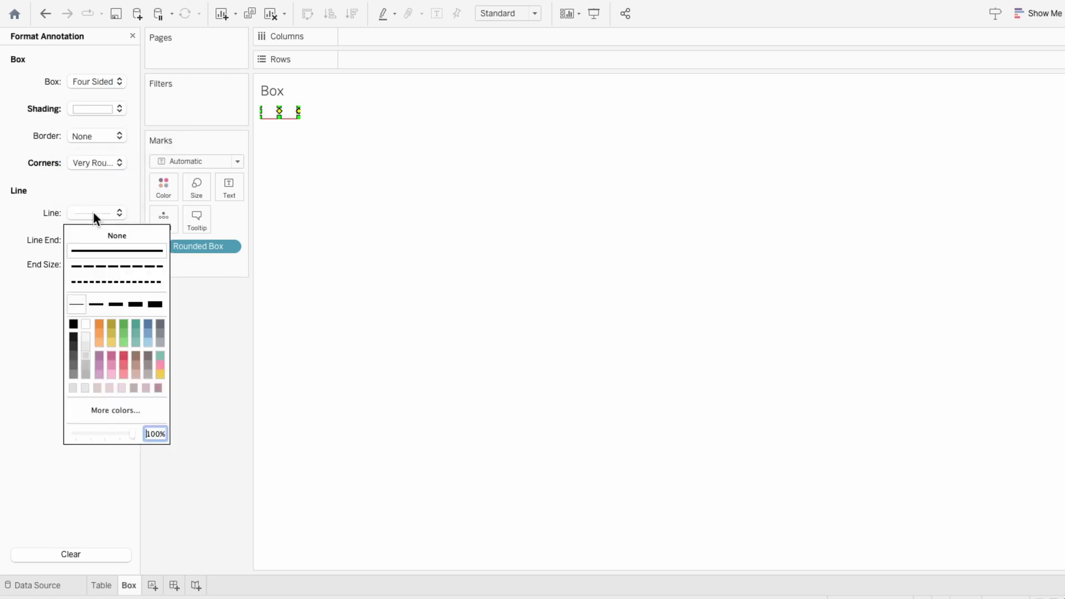
{"action": "left_click", "coordinate": [98, 231]}
{"action": "left_click", "coordinate": [47, 231]}
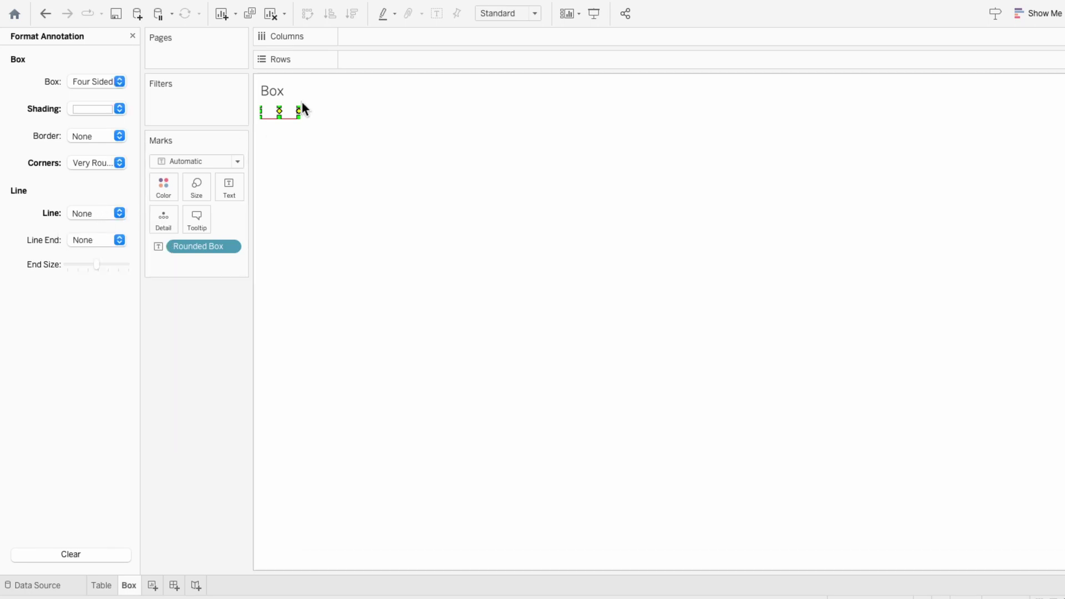
Step: Fit the view to Entire View and shade the worksheet background light grey
{"action": "left_click", "coordinate": [484, 13]}
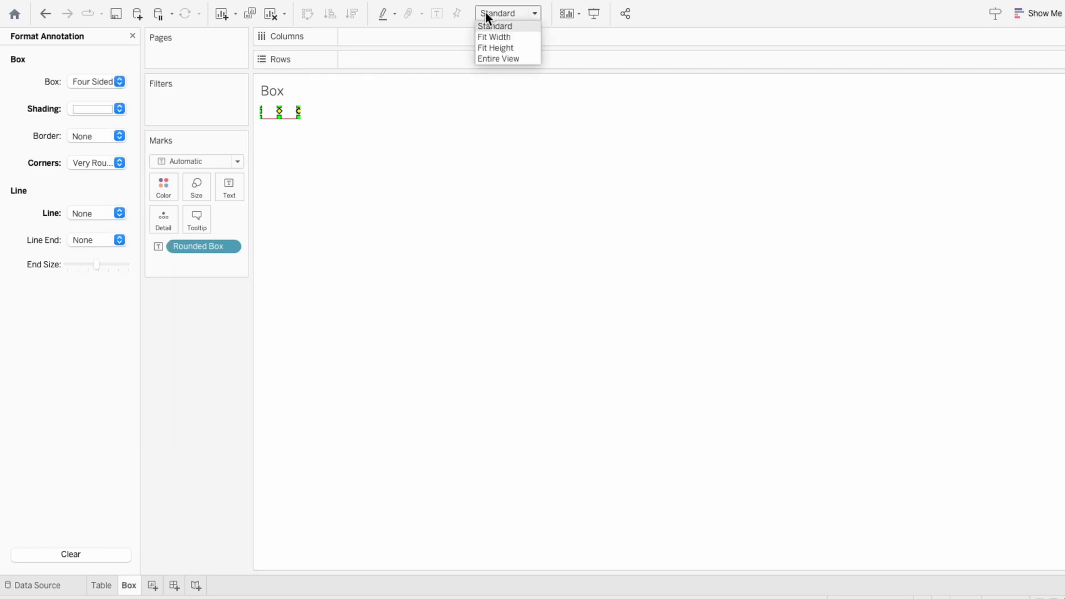
{"action": "left_click", "coordinate": [493, 58]}
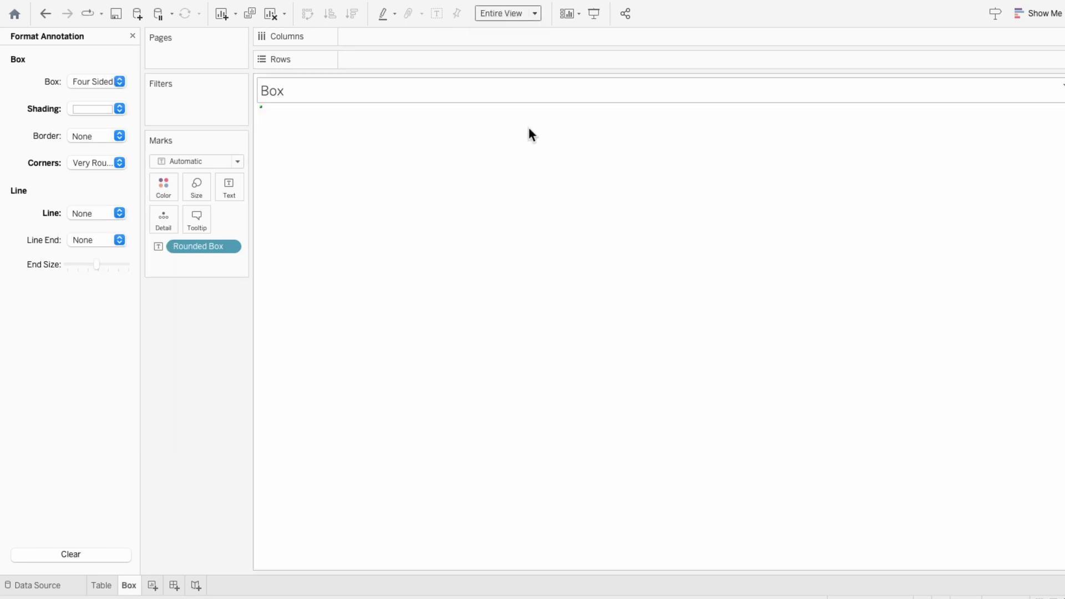
{"action": "left_click", "coordinate": [1060, 244]}
{"action": "right_click", "coordinate": [955, 241]}
{"action": "mouse_move", "coordinate": [1004, 315]}
{"action": "left_click", "coordinate": [981, 293]}
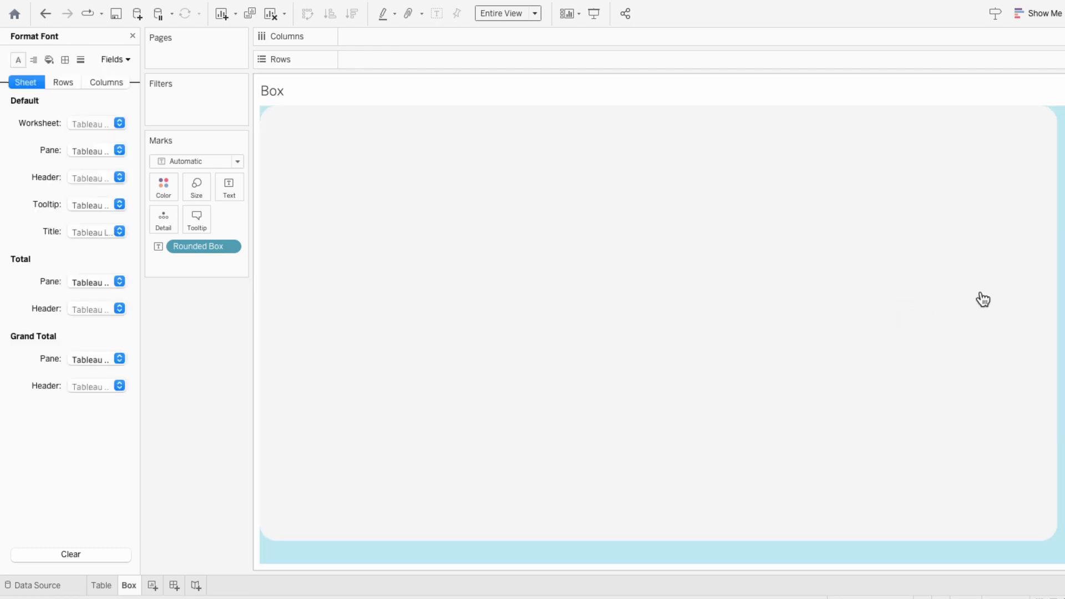
{"action": "left_click", "coordinate": [49, 59]}
{"action": "left_click", "coordinate": [94, 125]}
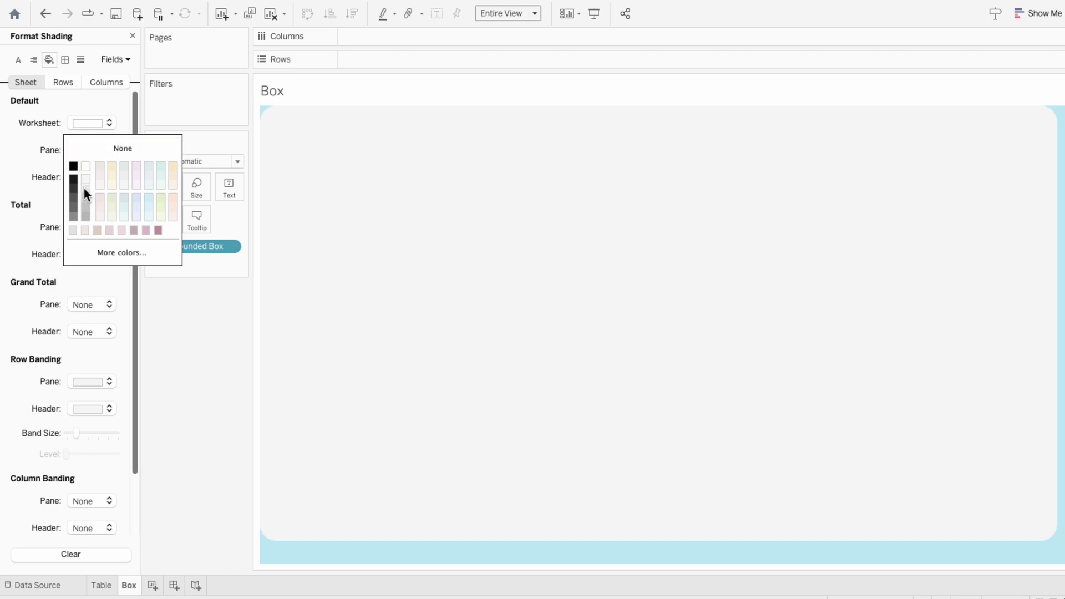
{"action": "left_click", "coordinate": [76, 225]}
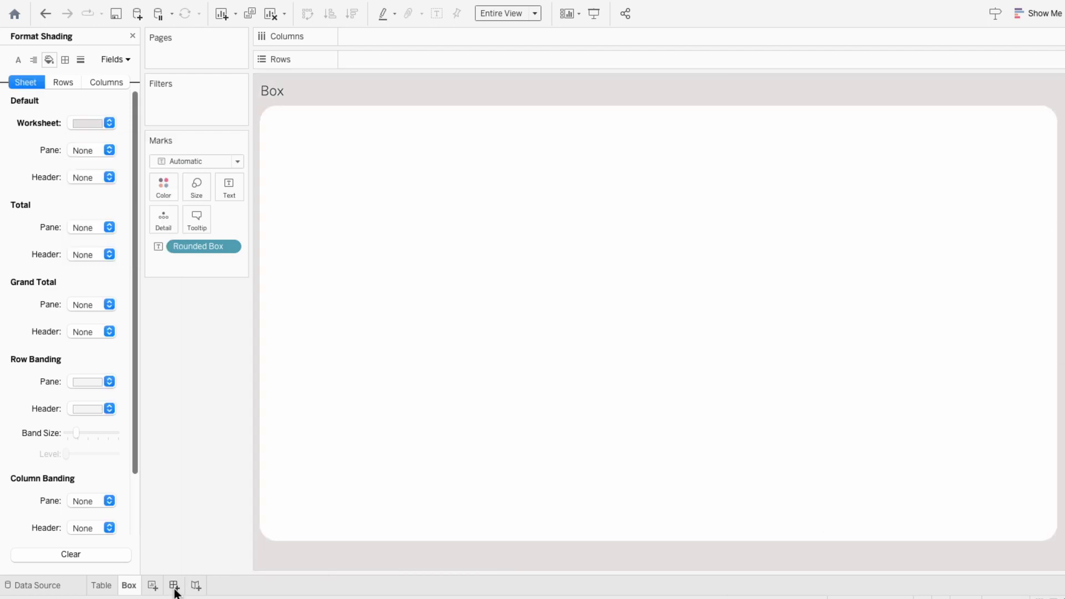
Step: Create a dashboard with the Box sheet floating, stretched to fill it, title hidden
{"action": "left_click", "coordinate": [174, 589]}
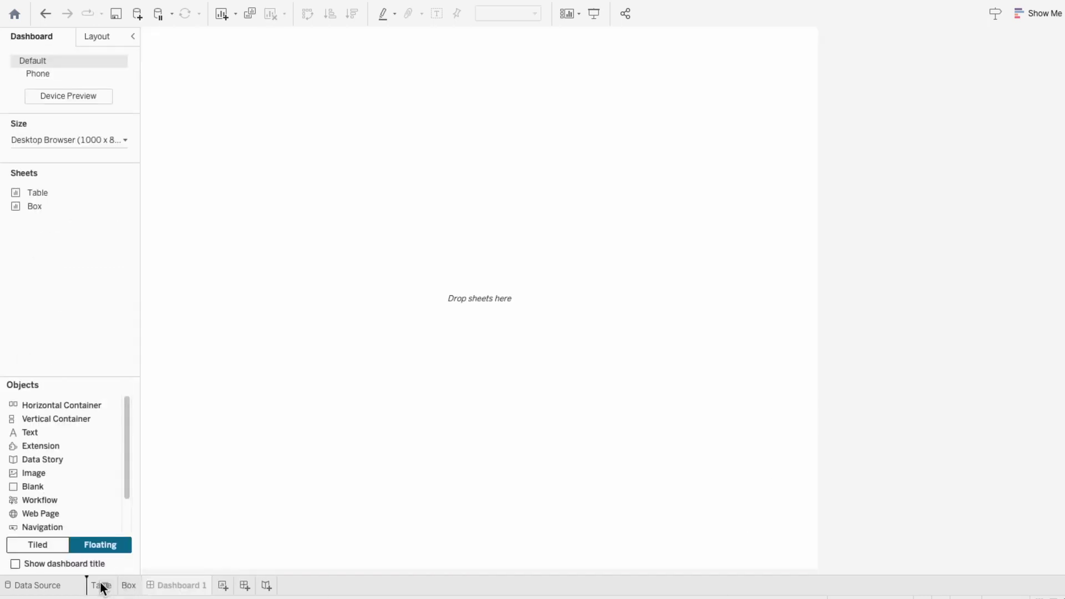
{"action": "left_click", "coordinate": [108, 545]}
{"action": "left_click_drag", "start_coordinate": [47, 206], "coordinate": [211, 81]}
{"action": "left_click_drag", "start_coordinate": [384, 225], "coordinate": [811, 557]}
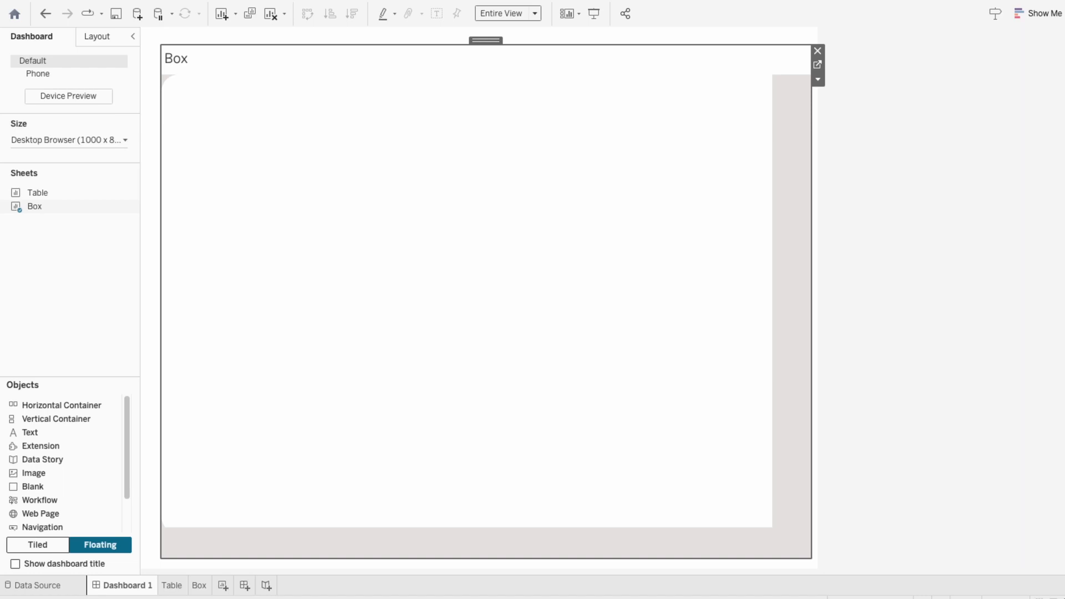
{"action": "right_click", "coordinate": [209, 58]}
{"action": "left_click", "coordinate": [234, 86]}
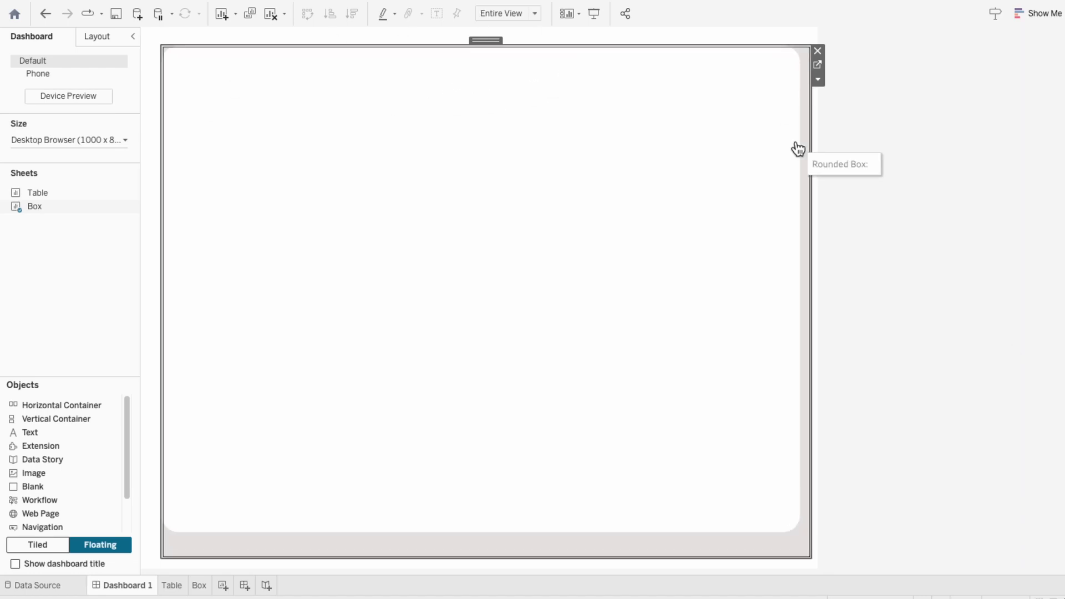
{"action": "left_click", "coordinate": [953, 270]}
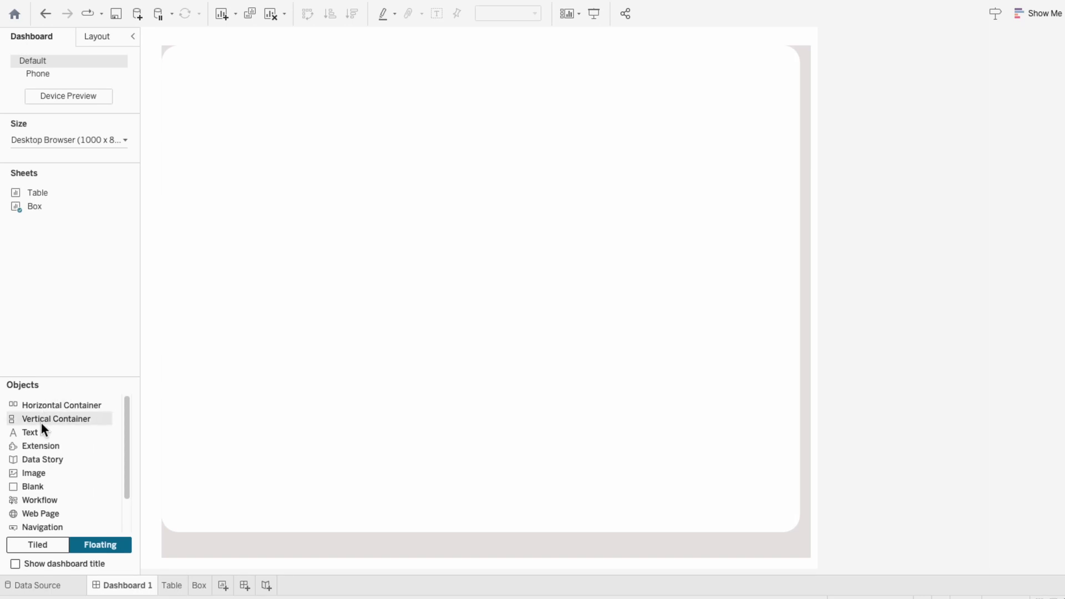
Step: Add an empty floating text object, grey-shaded, sized 1000×800, layered behind the box
{"action": "left_click_drag", "start_coordinate": [43, 433], "coordinate": [292, 232]}
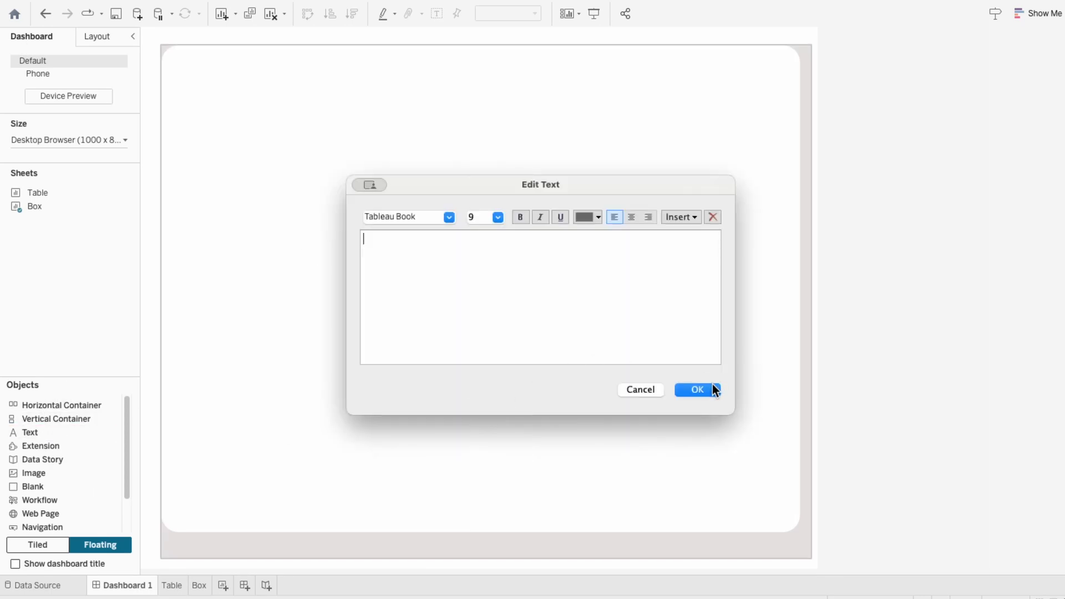
{"action": "left_click", "coordinate": [697, 390]}
{"action": "left_click", "coordinate": [88, 37]}
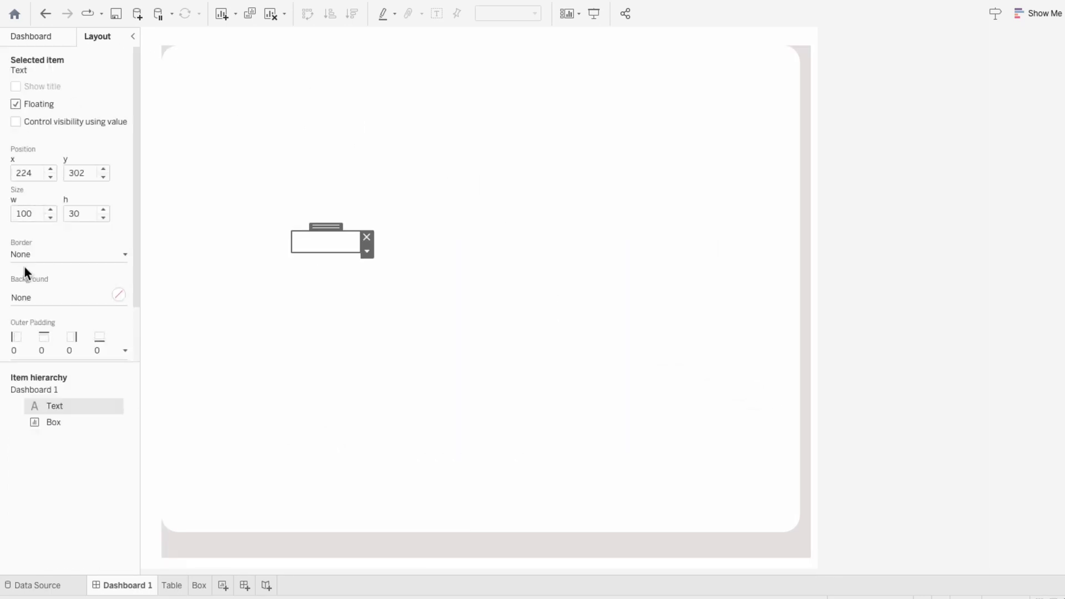
{"action": "left_click", "coordinate": [28, 297]}
{"action": "left_click", "coordinate": [23, 423]}
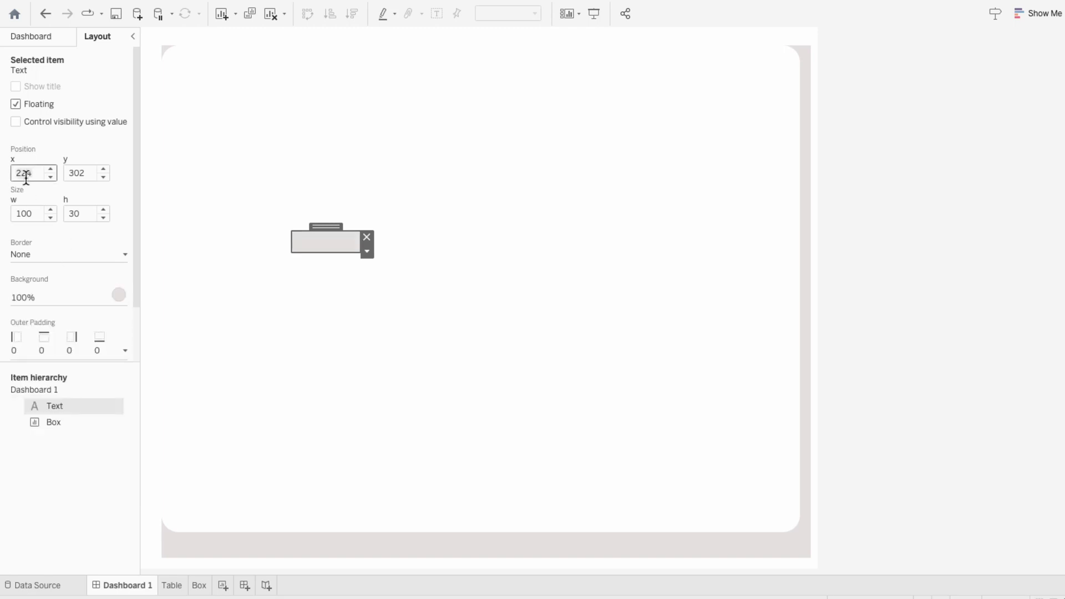
{"action": "key", "text": "Tab"}
{"action": "type", "text": "1000"}
{"action": "key", "text": "Tab"}
{"action": "type", "text": "80"}
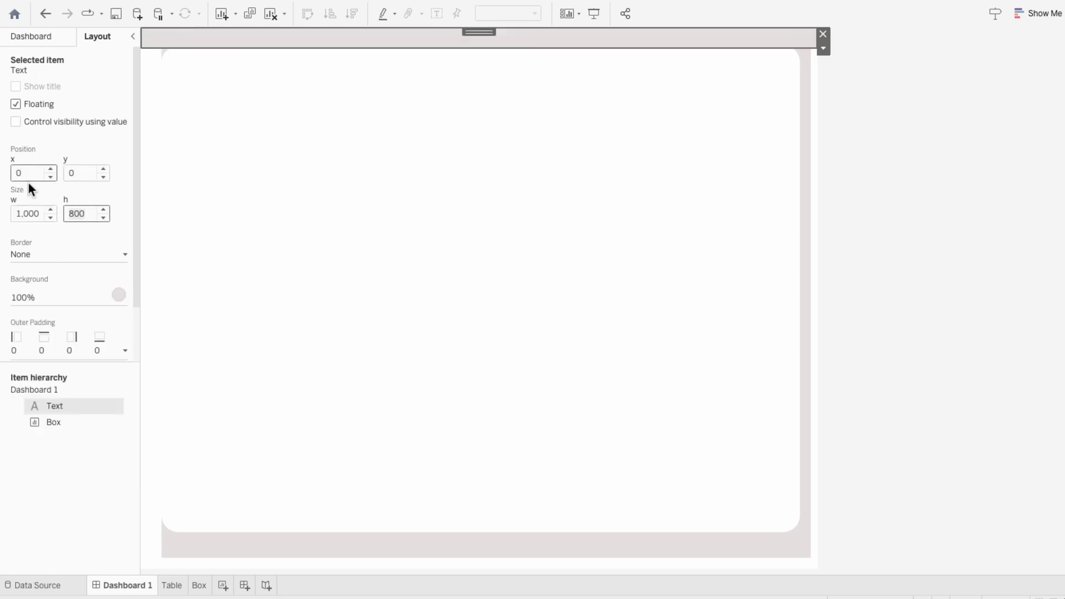
{"action": "type", "text": "0"}
{"action": "left_click_drag", "start_coordinate": [51, 409], "coordinate": [50, 423]}
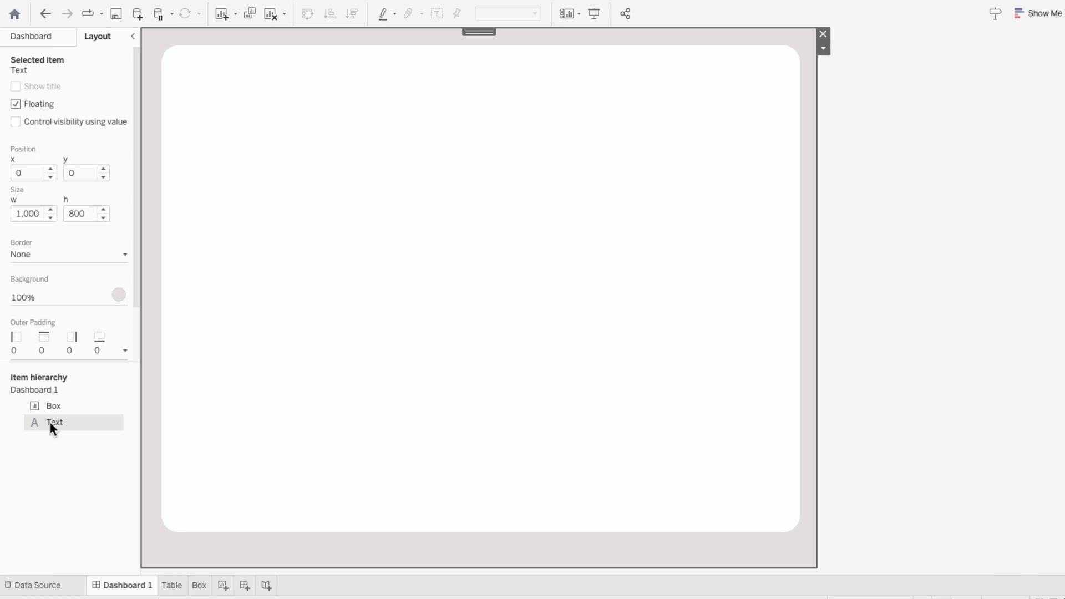
{"action": "left_click", "coordinate": [897, 328]}
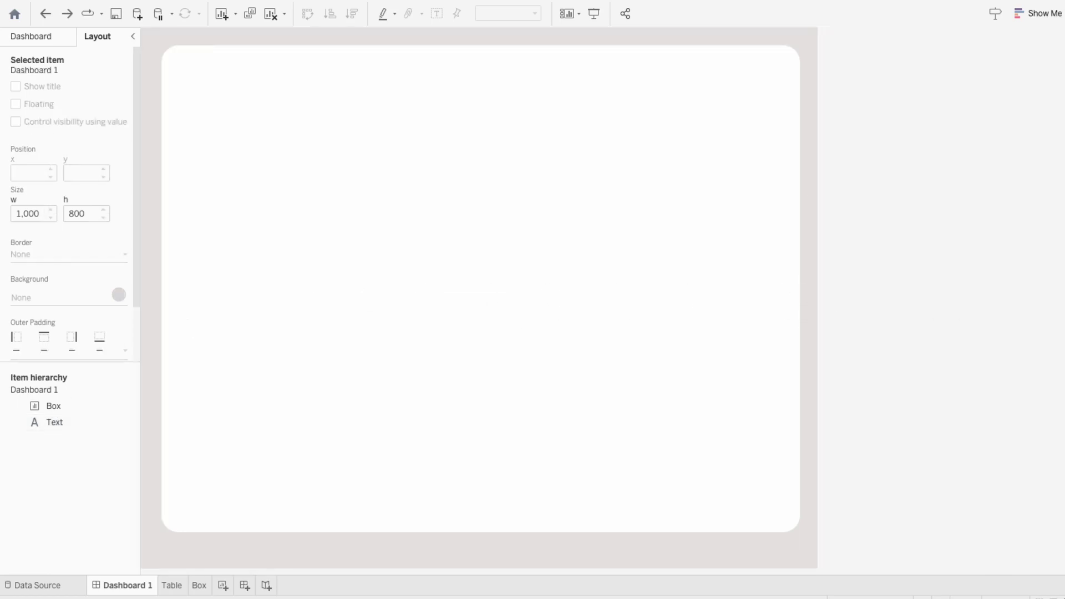
Step: Set the rounded box container's height to 800
{"action": "left_click", "coordinate": [808, 78]}
{"action": "left_click", "coordinate": [29, 174]}
{"action": "key", "text": "Tab"}
{"action": "key", "text": "Tab"}
{"action": "key", "text": "Tab"}
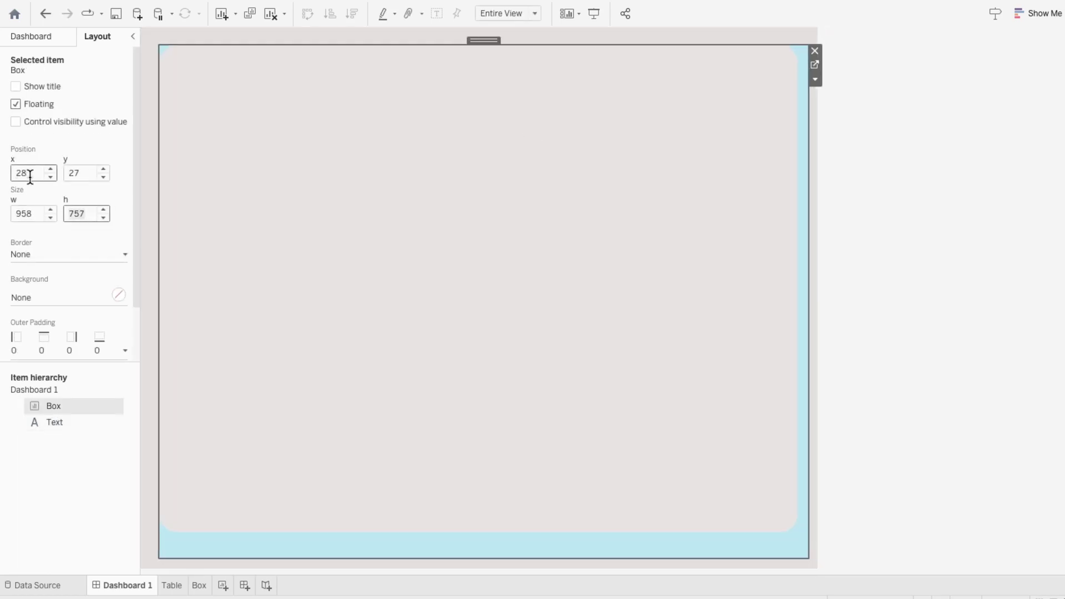
{"action": "type", "text": "800"}
{"action": "key", "text": "Return"}
{"action": "left_click", "coordinate": [957, 399]}
{"action": "left_click", "coordinate": [31, 36]}
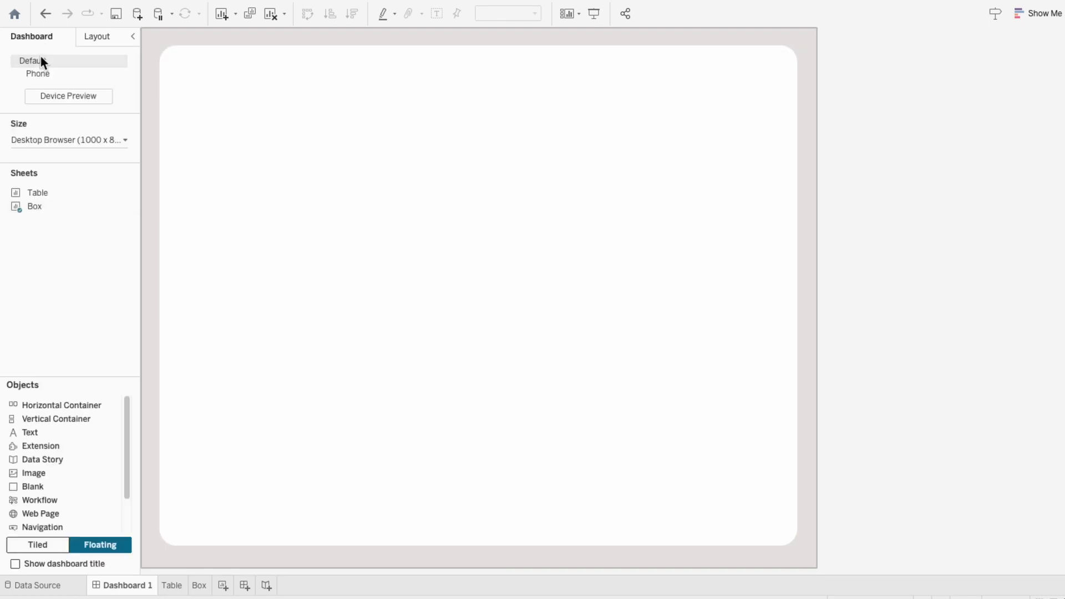
Step: Float the Table sheet on the dashboard, enlarge it, move Metric Type filter top-right, delete Smart Legend
{"action": "left_click_drag", "start_coordinate": [38, 193], "coordinate": [193, 133]}
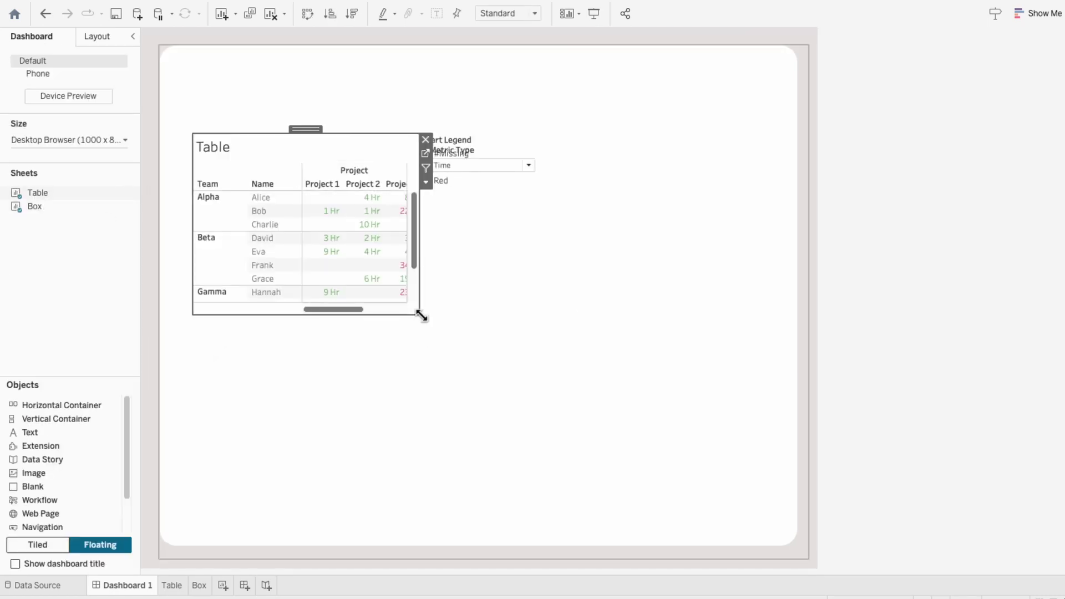
{"action": "left_click_drag", "start_coordinate": [422, 315], "coordinate": [780, 525]}
{"action": "left_click", "coordinate": [477, 144]}
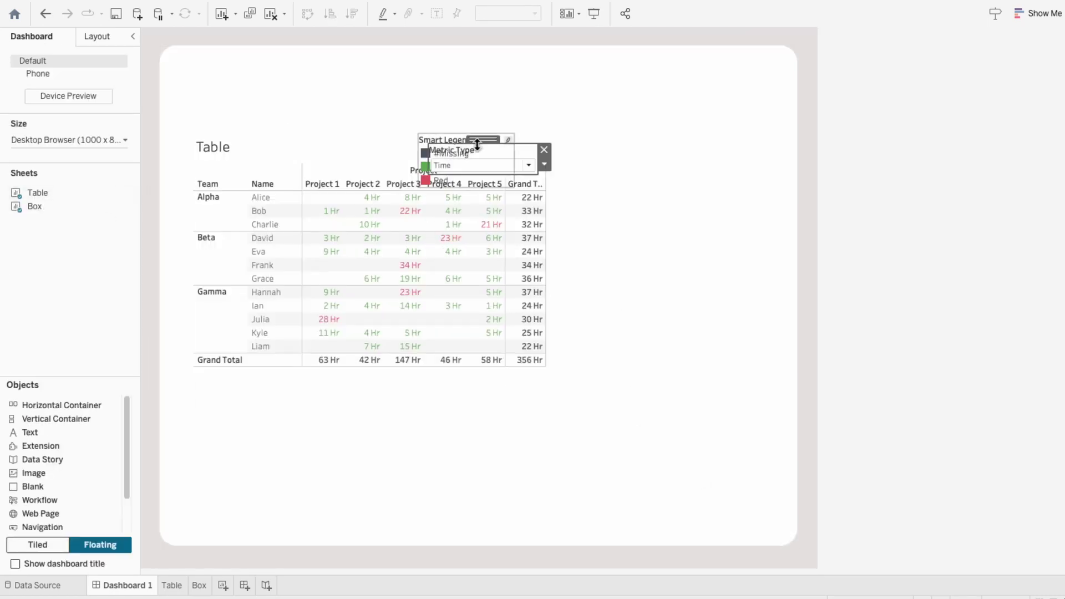
{"action": "left_click_drag", "start_coordinate": [477, 145], "coordinate": [693, 59]}
{"action": "left_click", "coordinate": [499, 142]}
{"action": "left_click", "coordinate": [522, 142]}
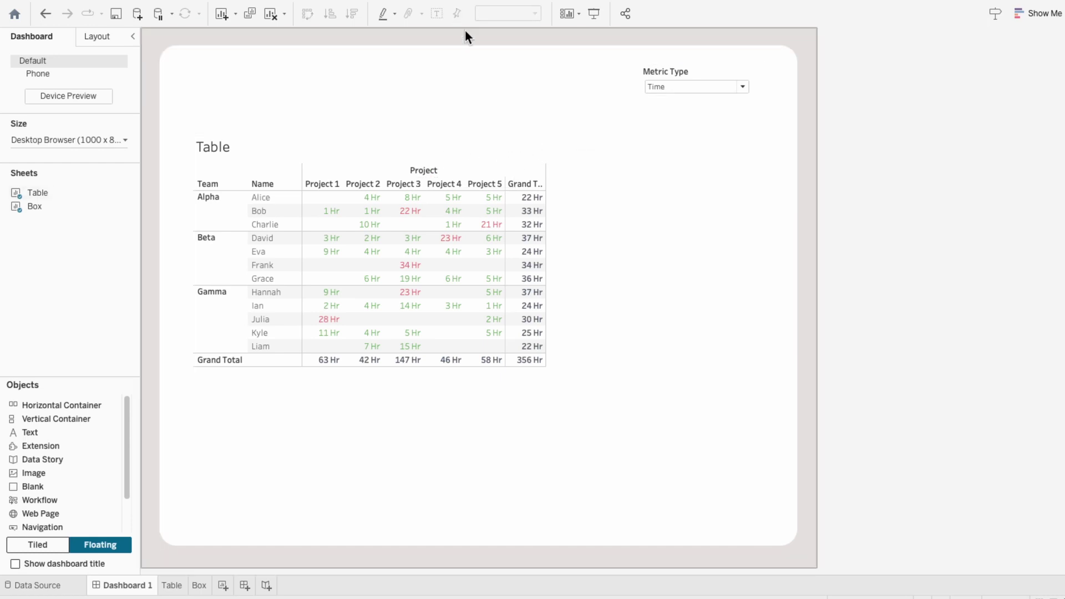
Step: Fit the table to Entire View, hide its title, and stretch its edges to fill the box
{"action": "left_click", "coordinate": [497, 164]}
{"action": "left_click", "coordinate": [498, 14]}
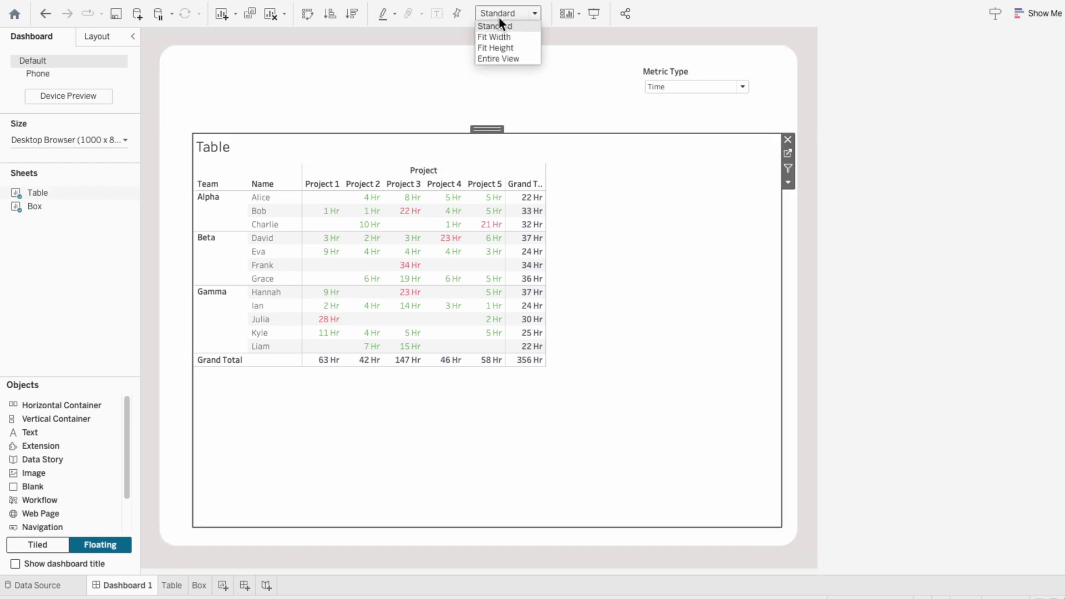
{"action": "left_click", "coordinate": [497, 57]}
{"action": "right_click", "coordinate": [254, 147]}
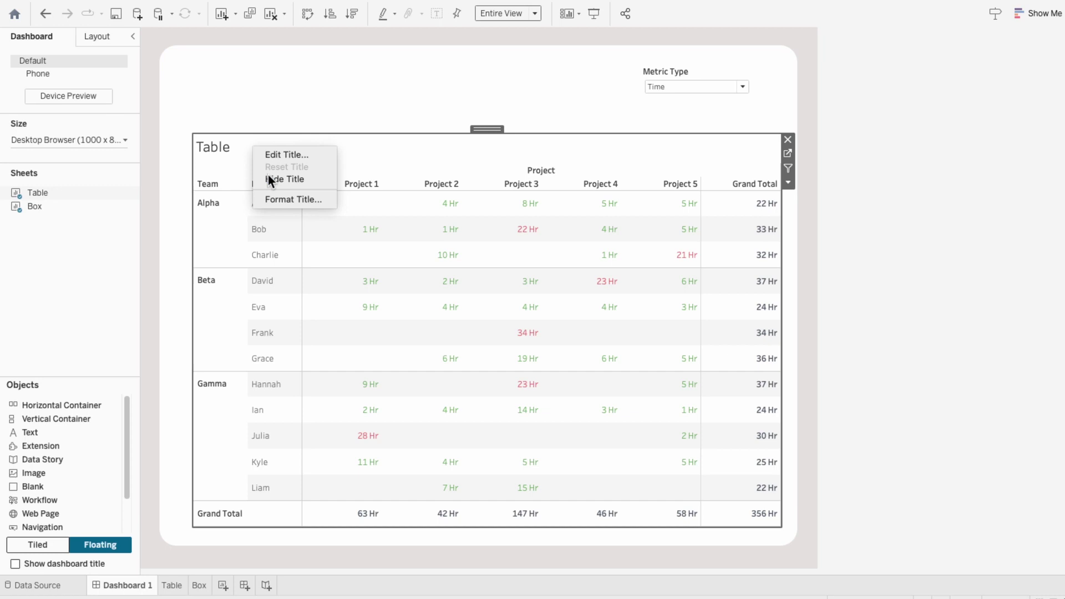
{"action": "left_click", "coordinate": [268, 179]}
{"action": "left_click_drag", "start_coordinate": [194, 136], "coordinate": [183, 128]}
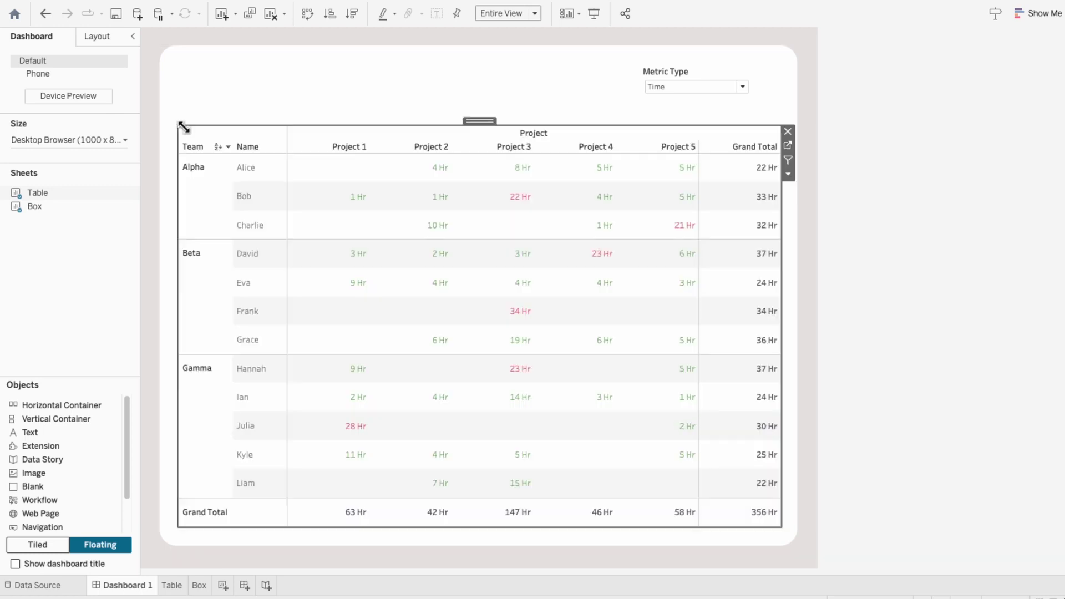
{"action": "left_click_drag", "start_coordinate": [420, 527], "coordinate": [420, 530]}
{"action": "left_click_drag", "start_coordinate": [690, 125], "coordinate": [690, 111]}
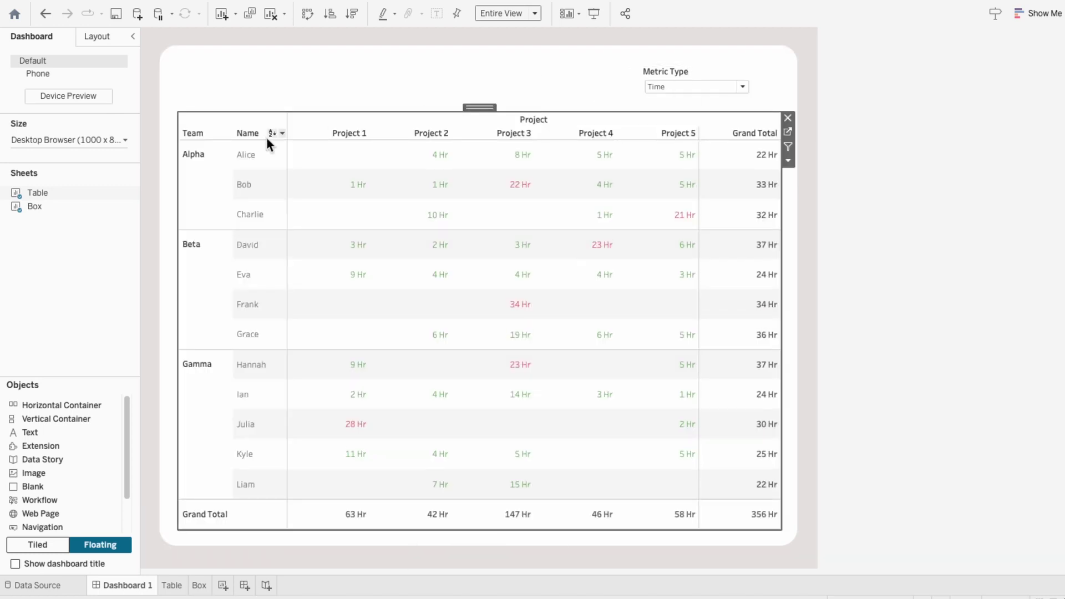
{"action": "right_click", "coordinate": [199, 170]}
Step: Set the worksheet font size to 10 and hide the Project column field label
{"action": "right_click", "coordinate": [412, 189]}
{"action": "left_click", "coordinate": [451, 238]}
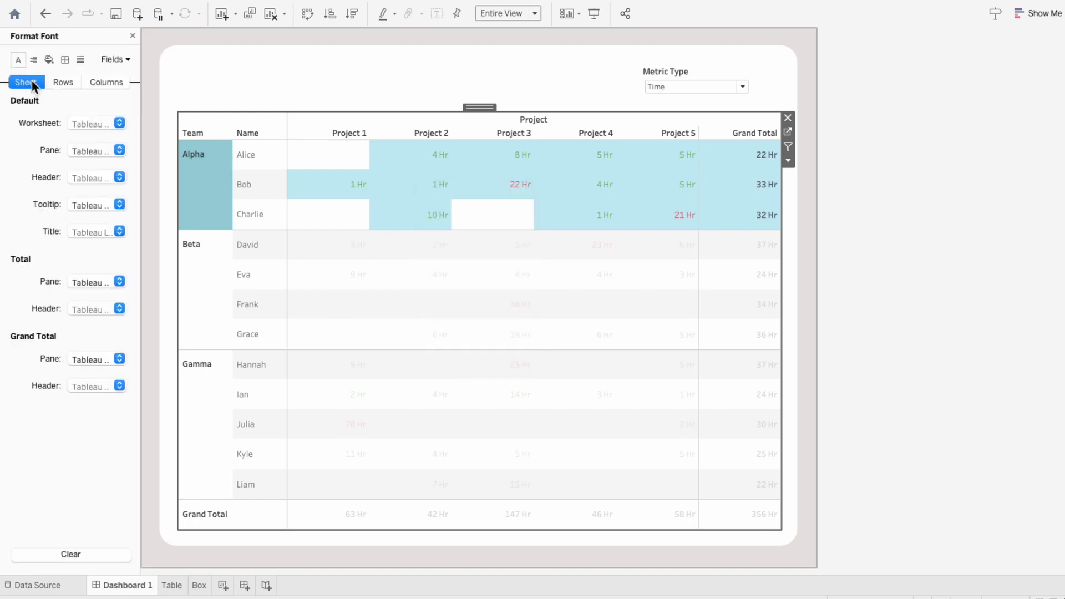
{"action": "left_click", "coordinate": [68, 124]}
{"action": "left_click", "coordinate": [92, 172]}
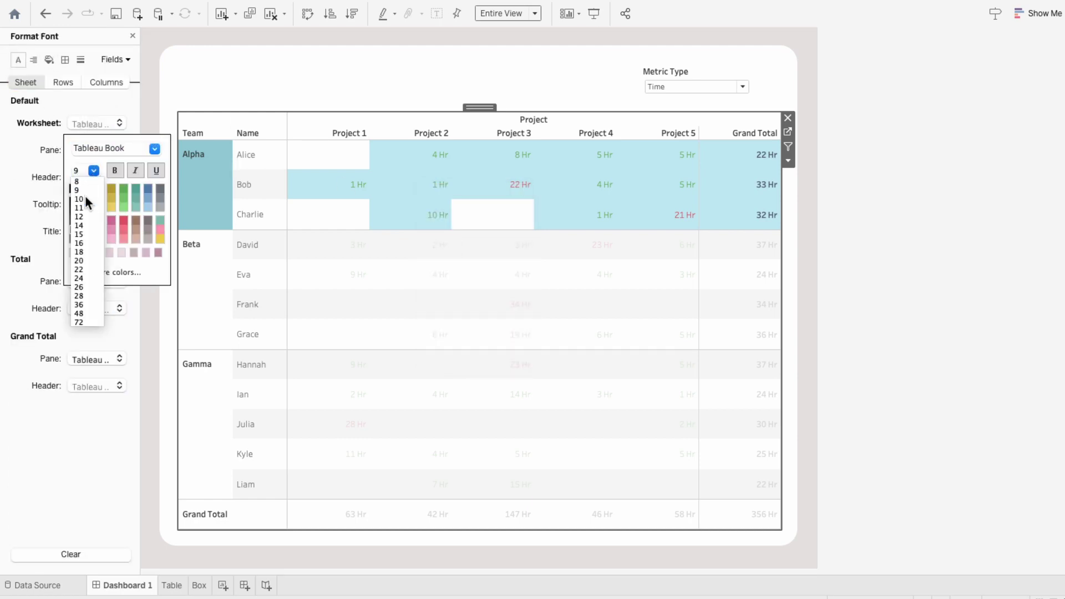
{"action": "left_click", "coordinate": [85, 195]}
{"action": "left_click", "coordinate": [470, 123]}
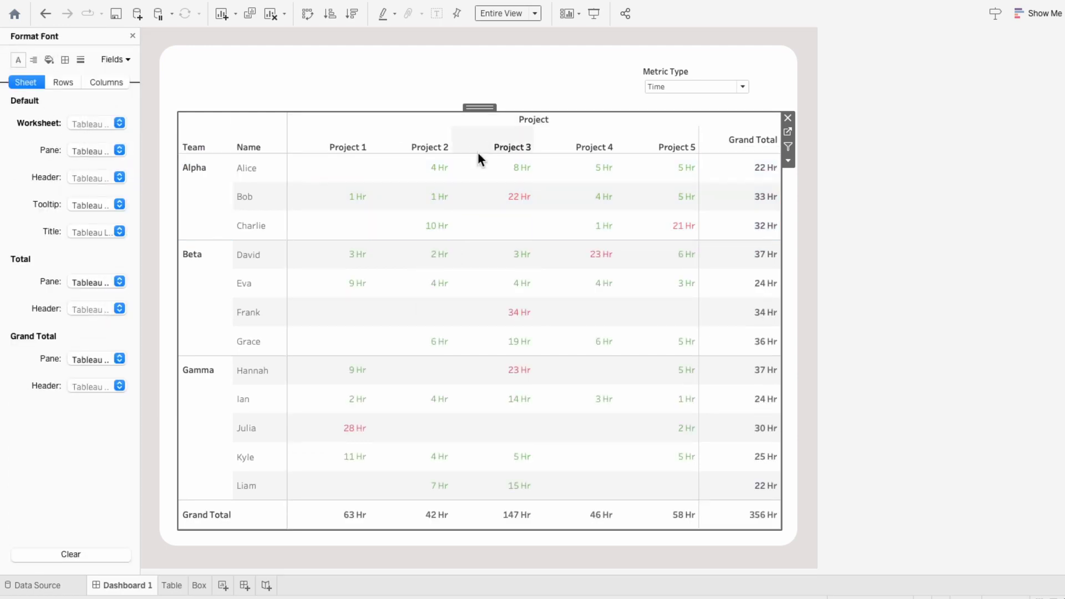
{"action": "right_click", "coordinate": [474, 118]}
{"action": "left_click", "coordinate": [504, 171]}
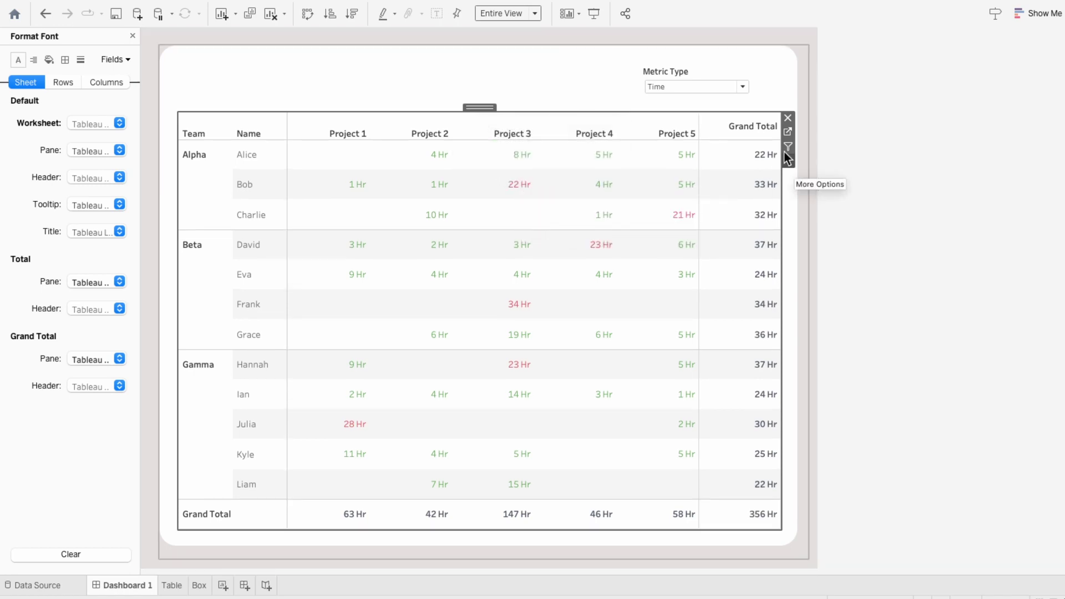
Step: Clear the Grand Total label text for both the Grand Total column and row
{"action": "right_click", "coordinate": [736, 132]}
{"action": "left_click", "coordinate": [769, 195]}
{"action": "double_click", "coordinate": [77, 402]}
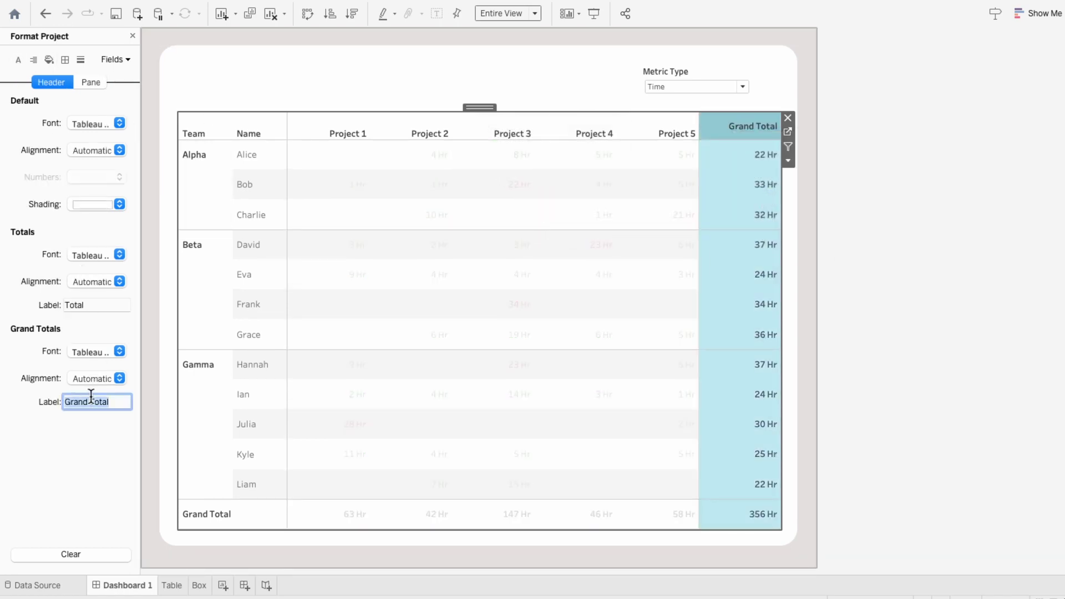
{"action": "right_click", "coordinate": [228, 514]}
{"action": "left_click", "coordinate": [252, 458]}
{"action": "left_click_drag", "start_coordinate": [89, 402], "coordinate": [100, 401]}
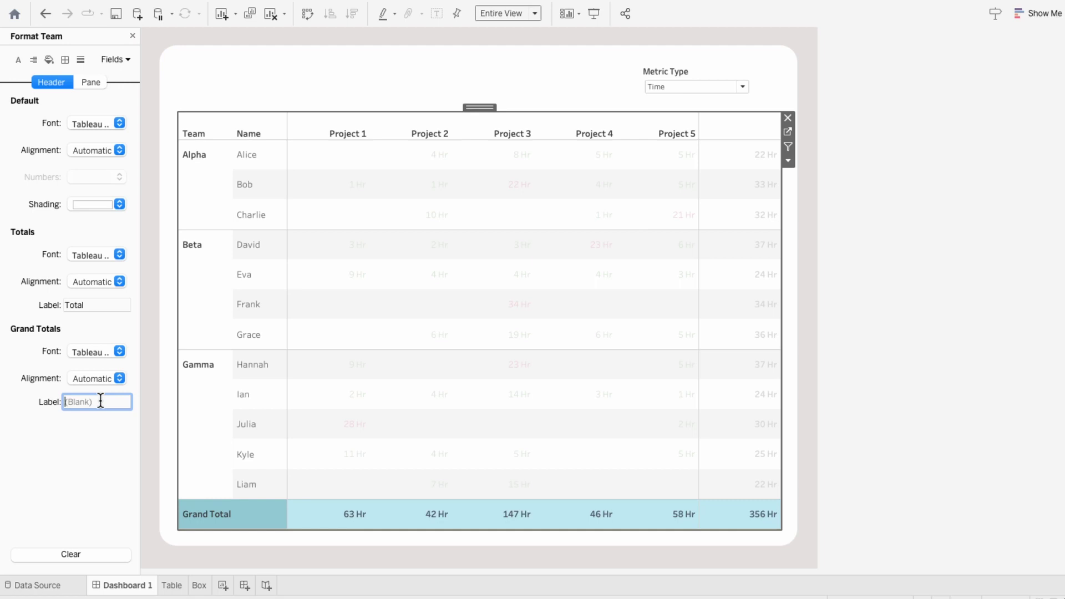
{"action": "key", "text": "Return"}
{"action": "left_click", "coordinate": [857, 383]}
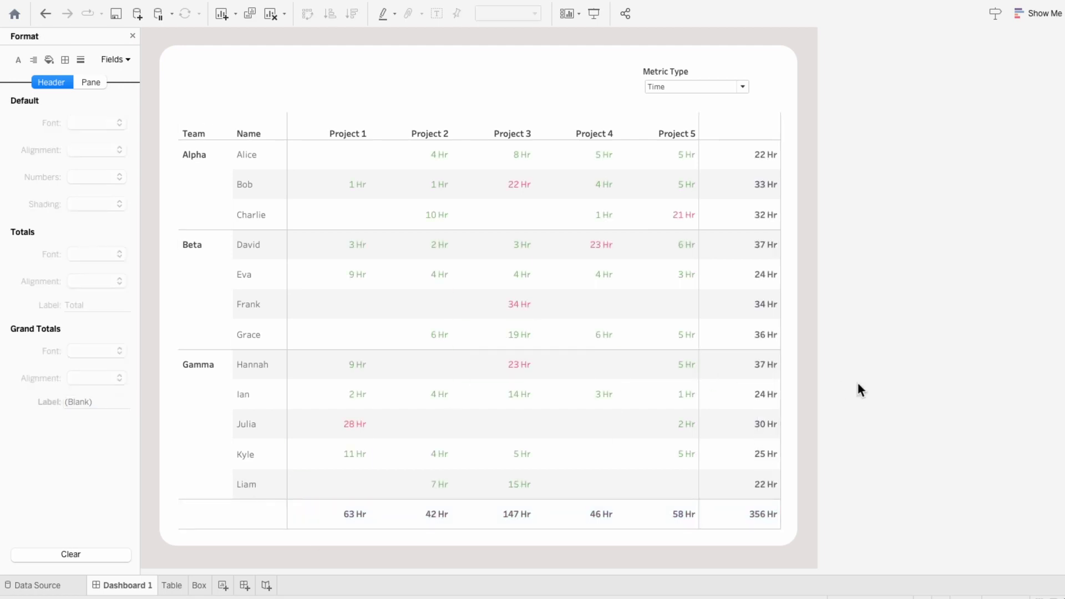
Step: Add a top-left text object containing 'Project Performance Dashboard: Team Contributions & Cost Analysis'
{"action": "left_click", "coordinate": [132, 35]}
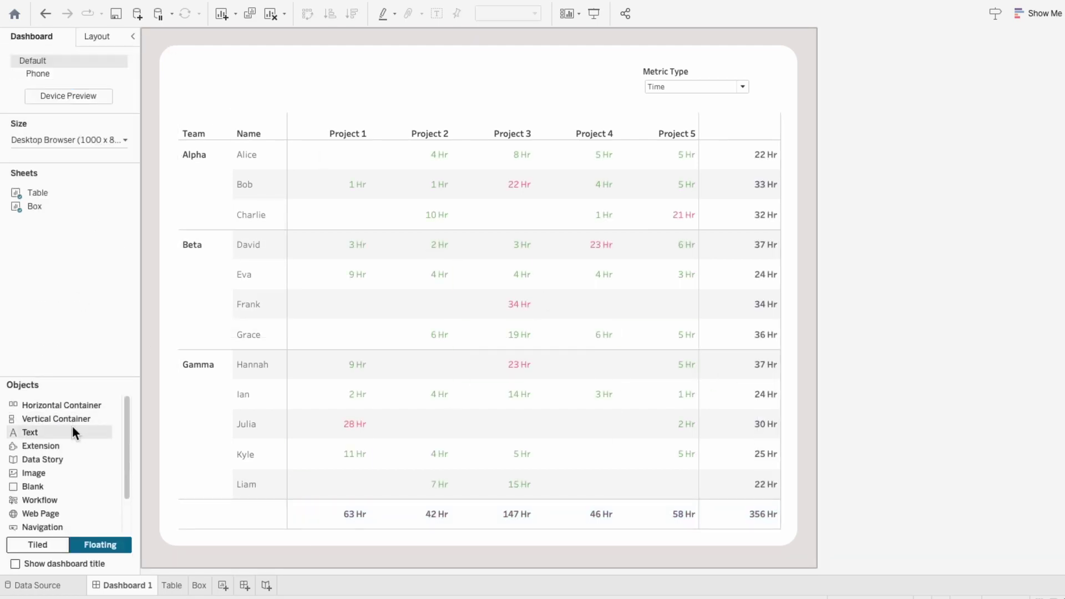
{"action": "left_click_drag", "start_coordinate": [73, 426], "coordinate": [212, 75]}
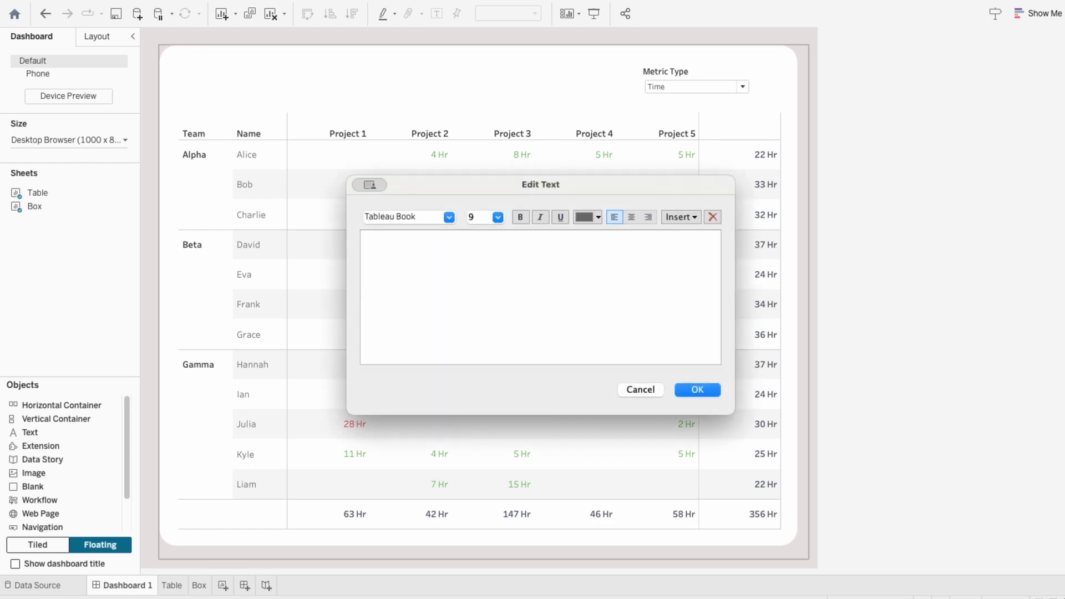
{"action": "type", "text": "Project Performance Dashboard: Team Contributions & Cost Analysis"}
{"action": "key", "text": "ctrl+a"}
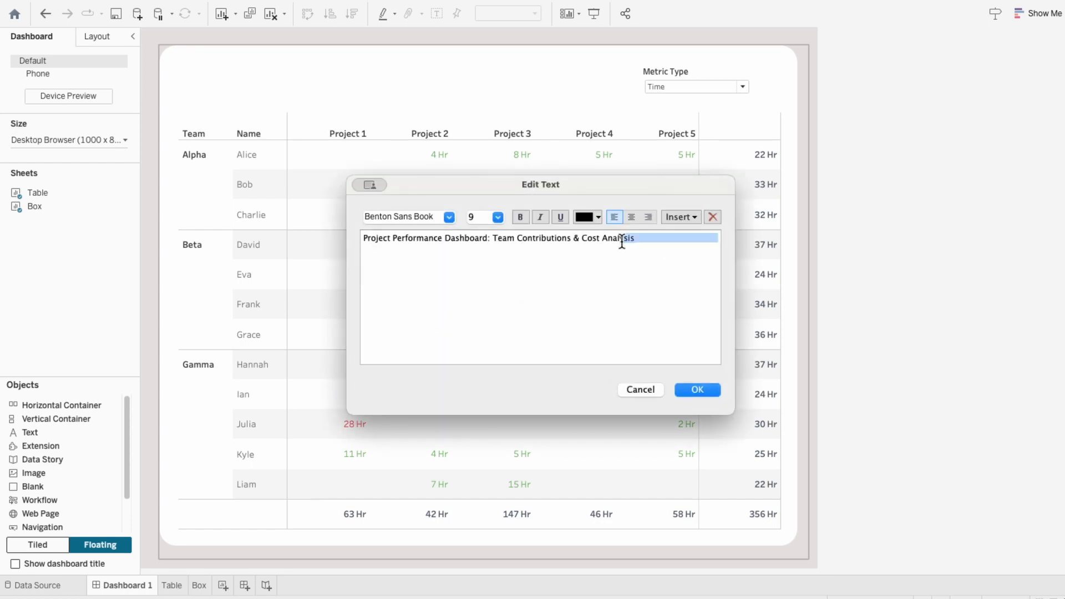
Step: Make the title size 15 bold and widen its box across the top
{"action": "left_click", "coordinate": [498, 217]}
{"action": "left_click", "coordinate": [484, 293]}
{"action": "left_click", "coordinate": [519, 217]}
{"action": "left_click", "coordinate": [587, 217]}
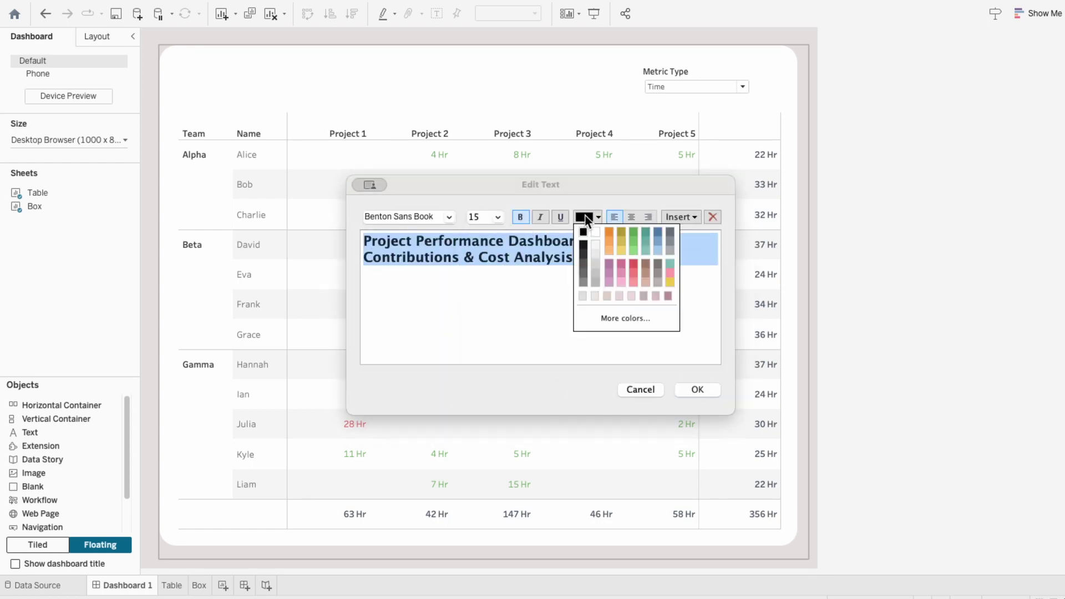
{"action": "left_click", "coordinate": [583, 233]}
{"action": "left_click", "coordinate": [706, 385]}
{"action": "left_click_drag", "start_coordinate": [438, 111], "coordinate": [523, 104]}
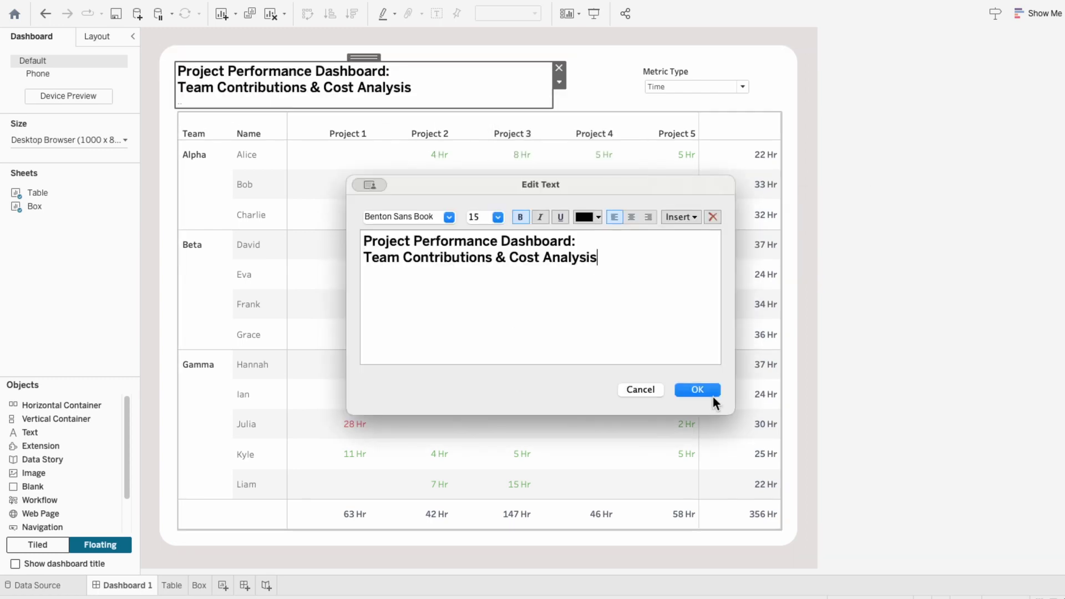
{"action": "left_click", "coordinate": [713, 395]}
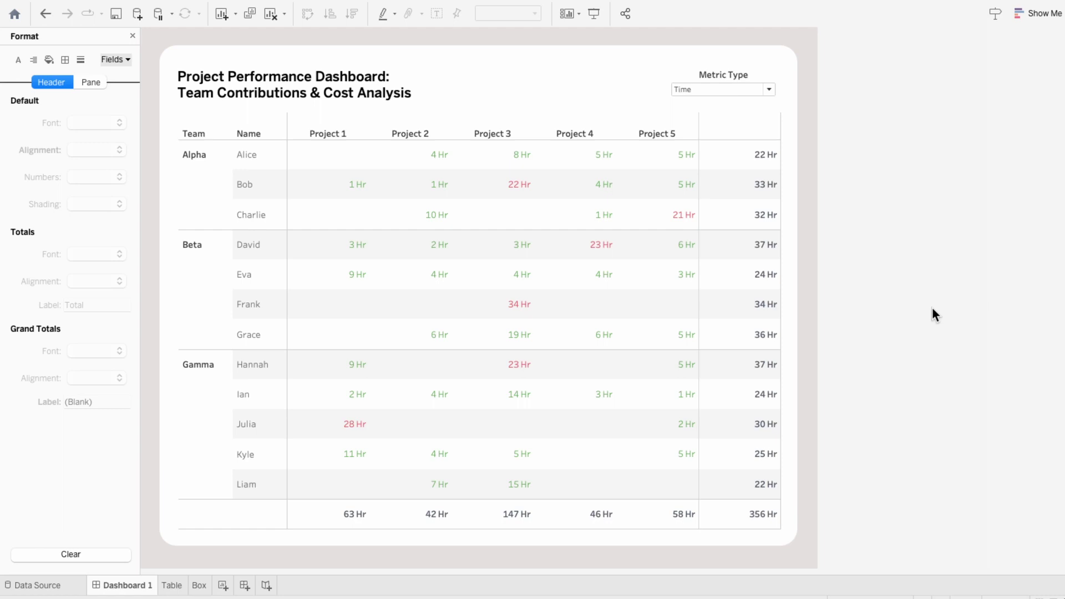
{"action": "left_click", "coordinate": [663, 114]}
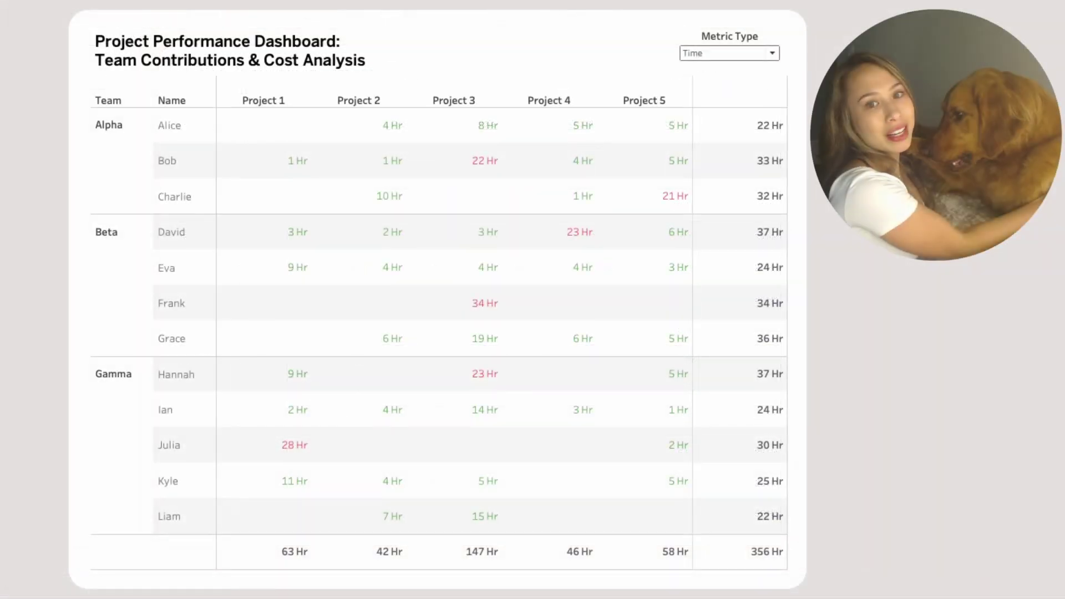
Step: Collapse the table to team totals, then switch Metric Type from % Time to Cost $
{"action": "left_click", "coordinate": [126, 84]}
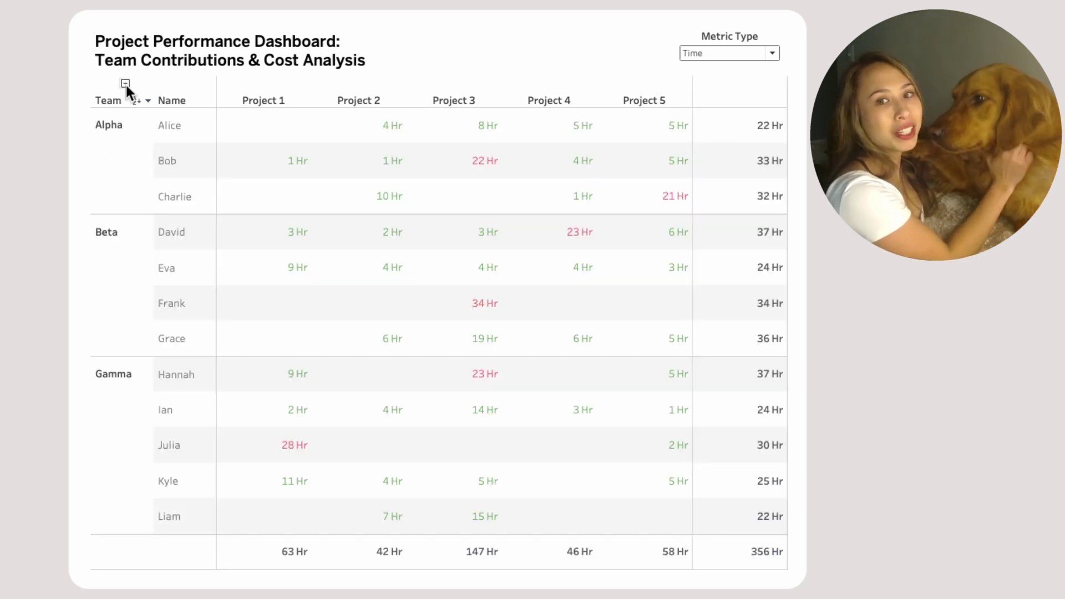
{"action": "left_click", "coordinate": [697, 56]}
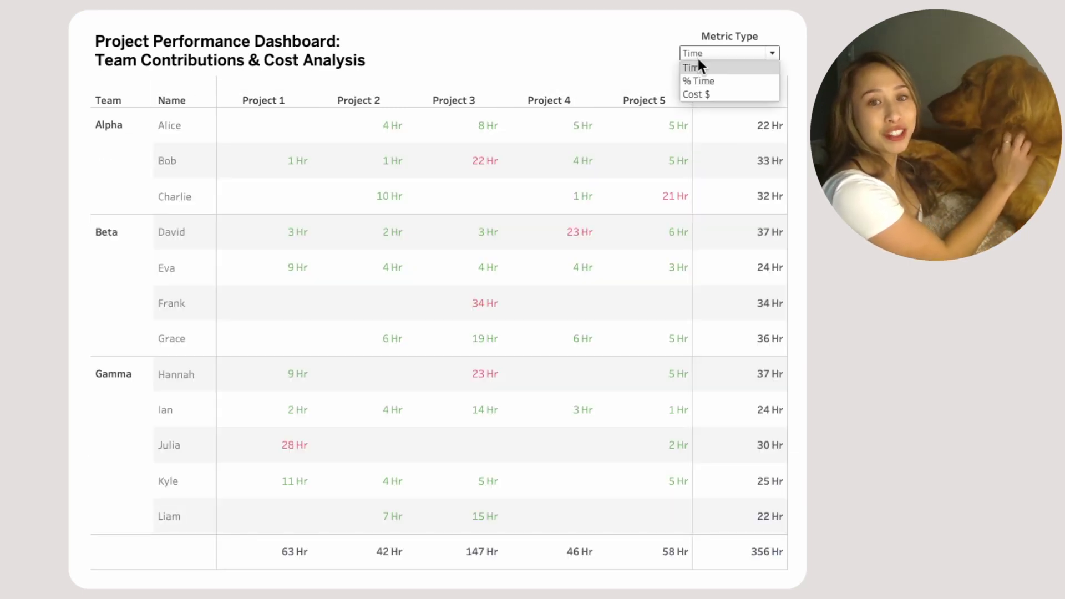
{"action": "left_click", "coordinate": [698, 81]}
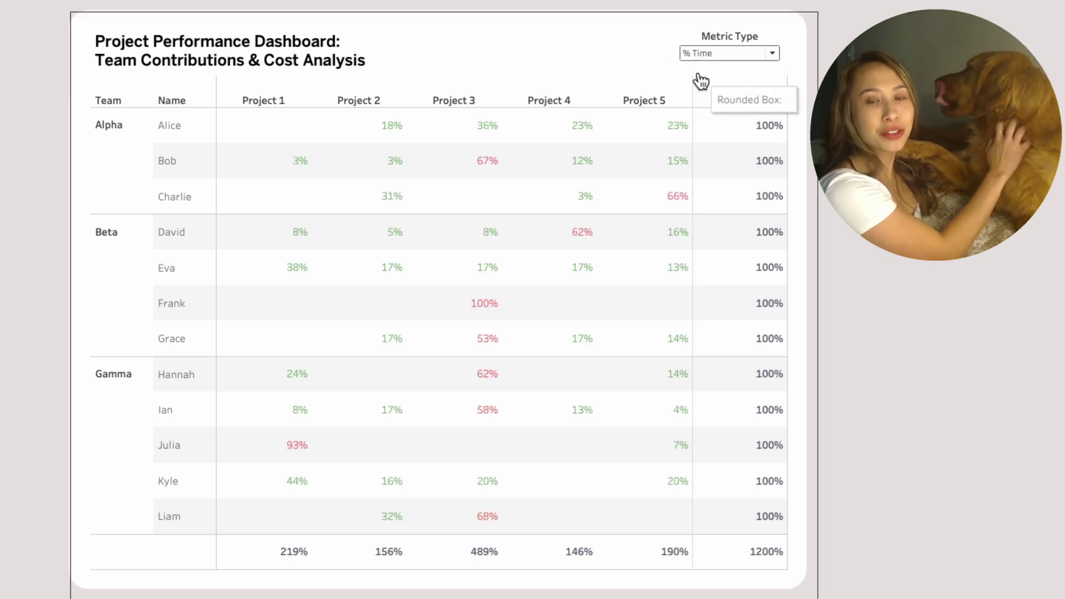
{"action": "left_click", "coordinate": [702, 54]}
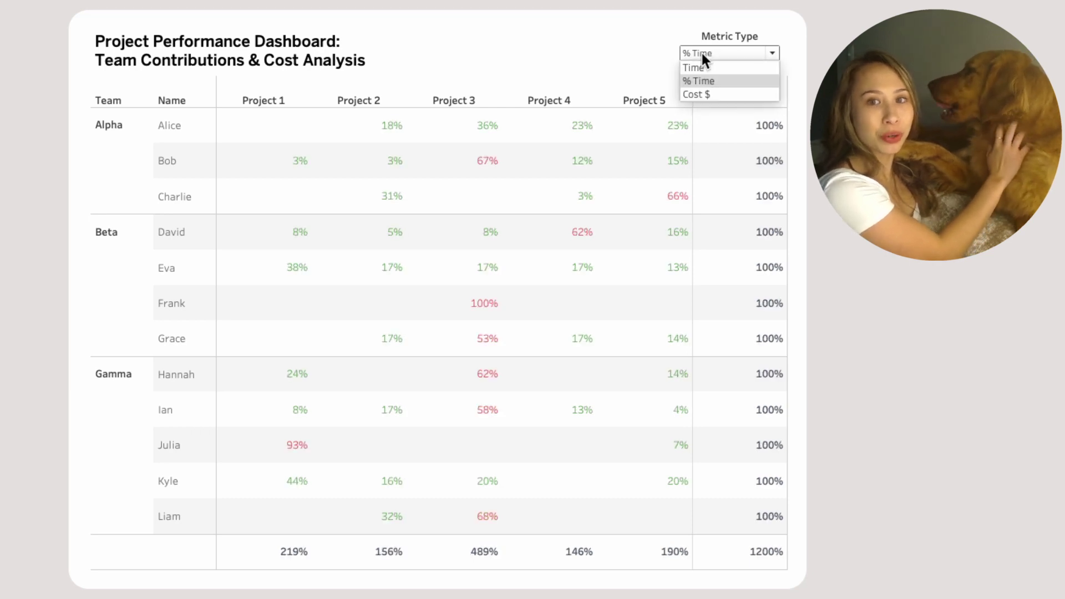
{"action": "left_click", "coordinate": [703, 93]}
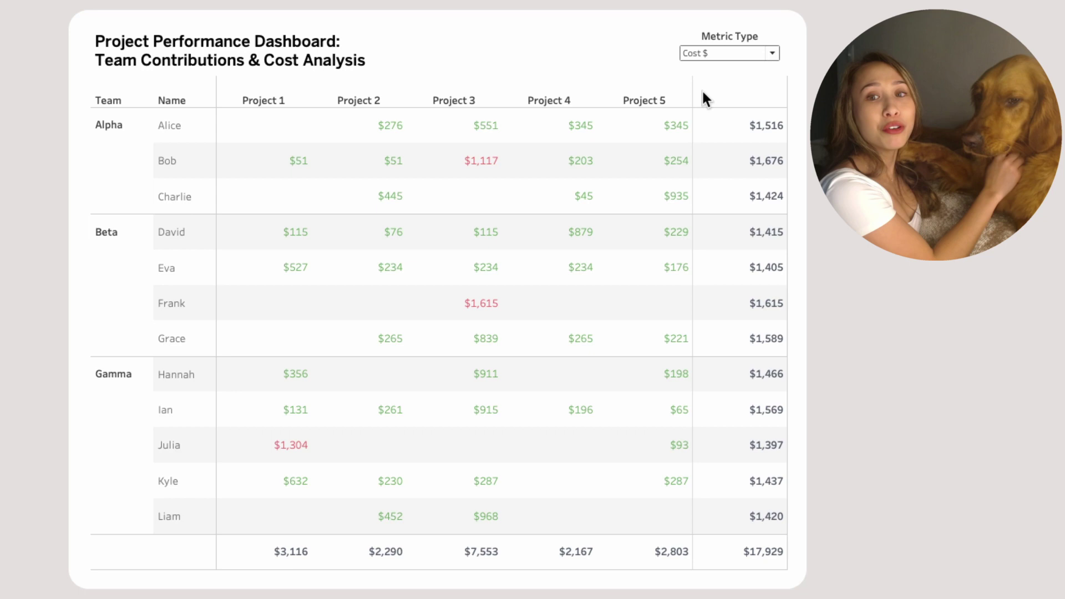